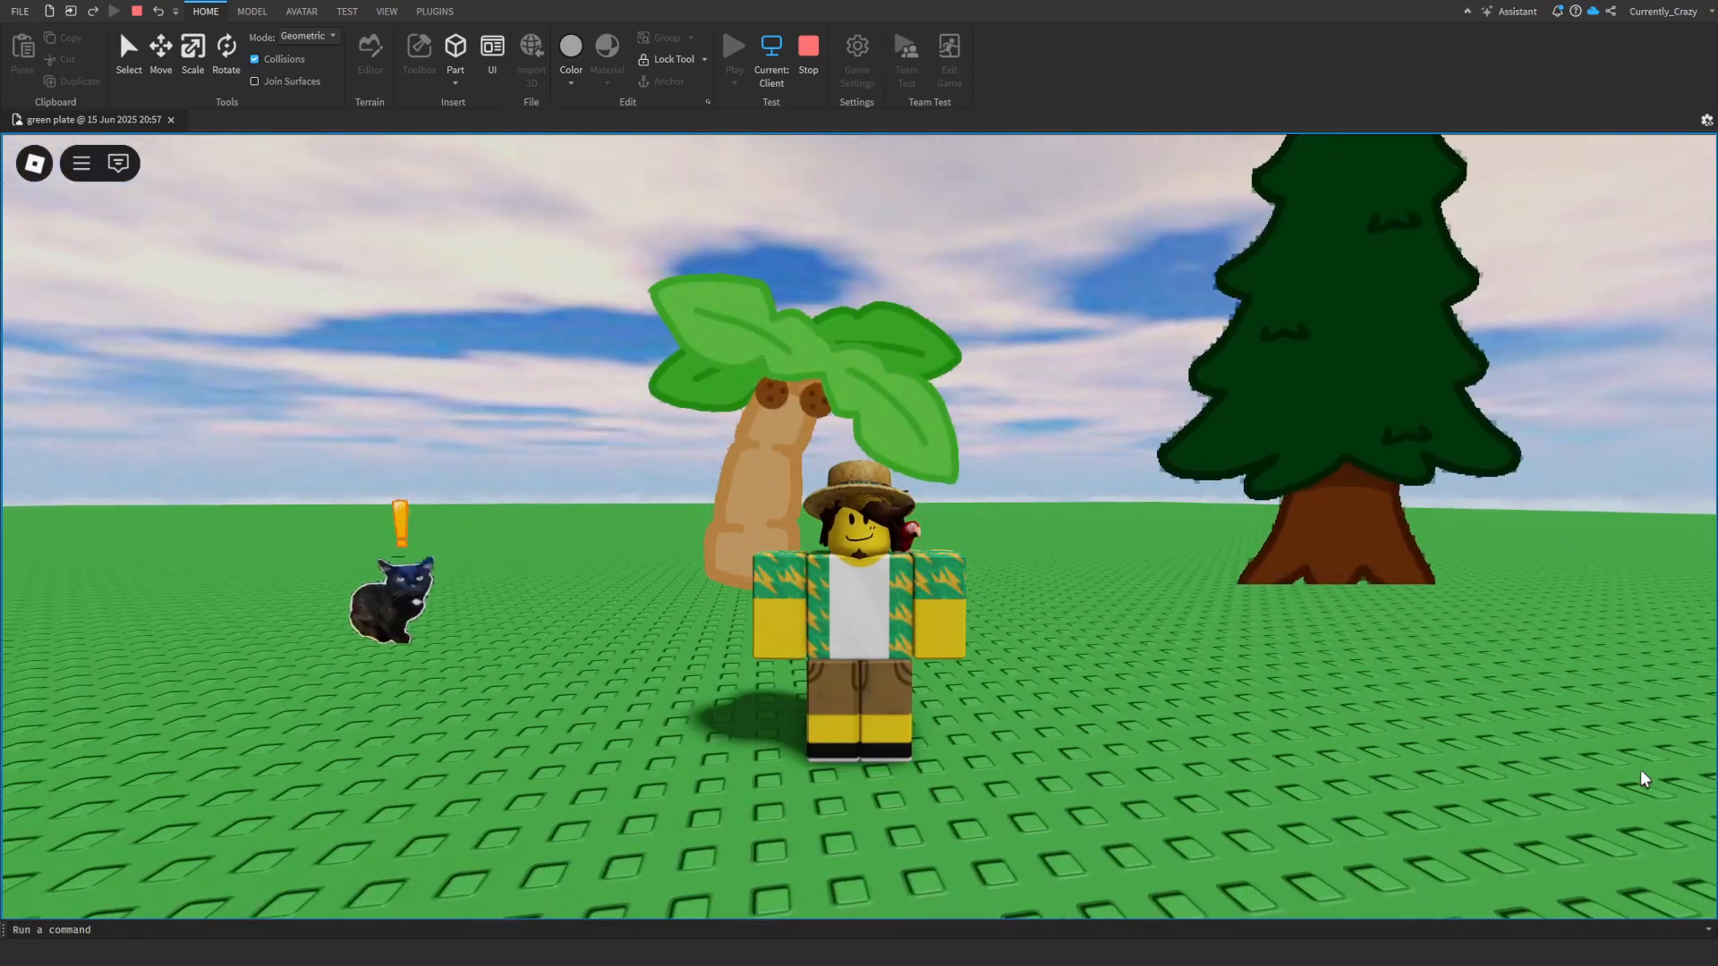
- Walk through the running playtest, examine the flat cat, palm and pine images from several angles, and stop the playtest
key("w")
scroll(1645, 779, "up", 5)
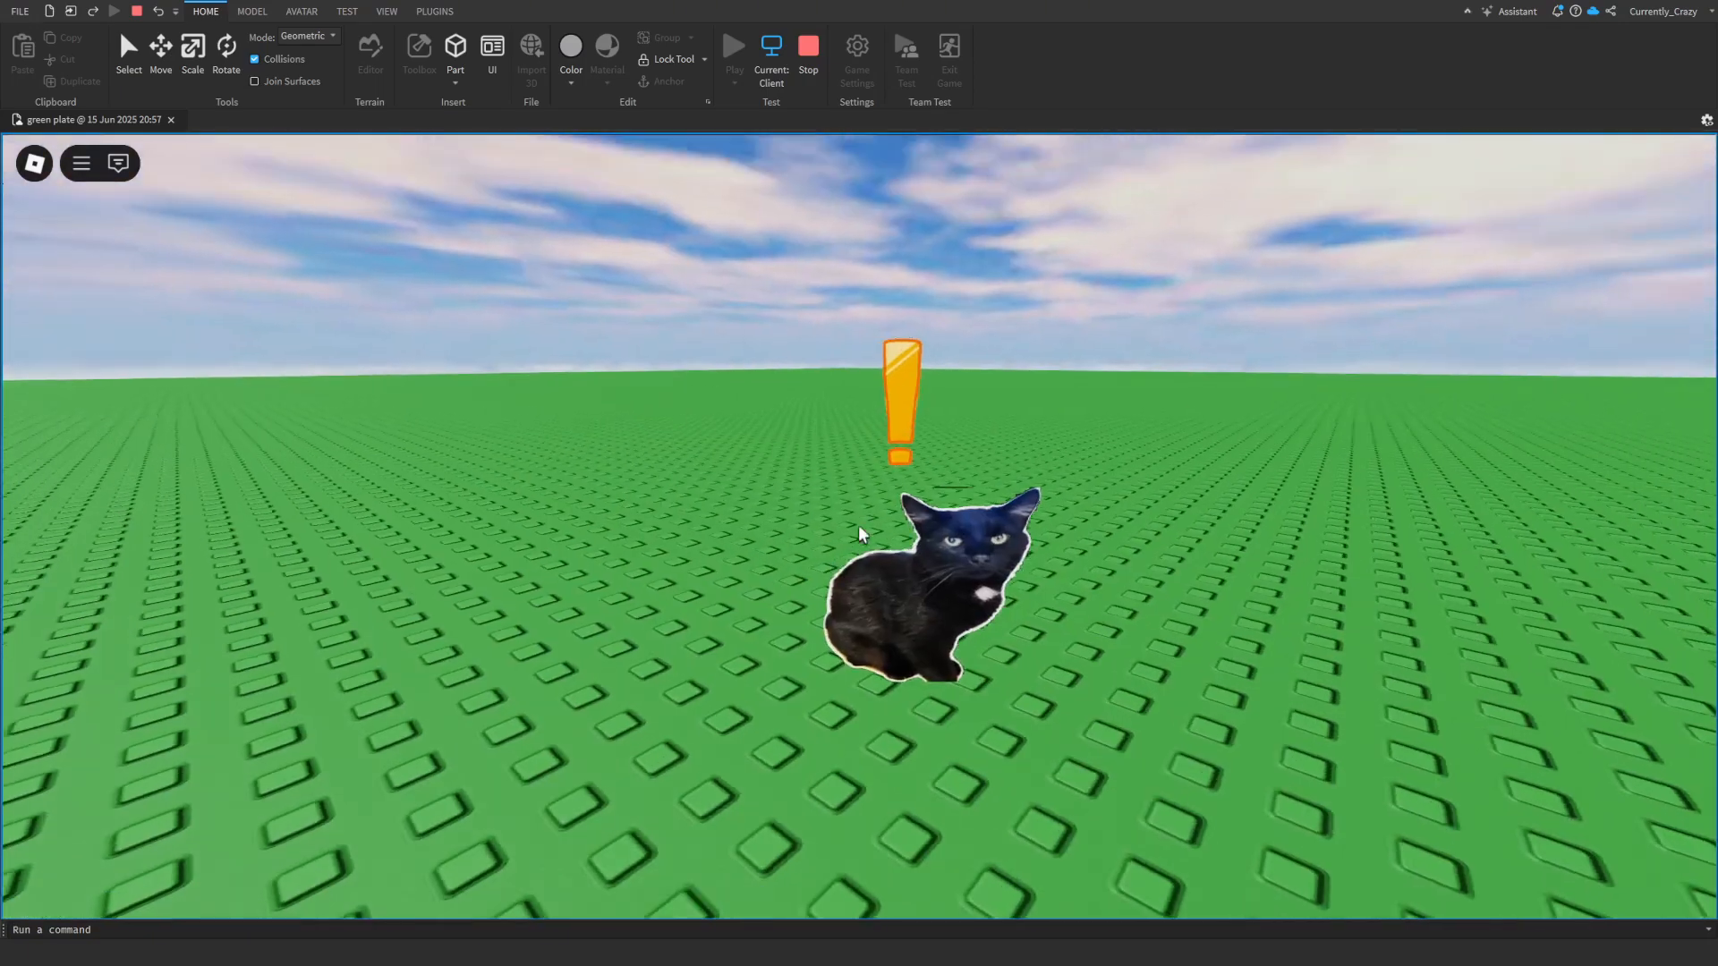
key("w")
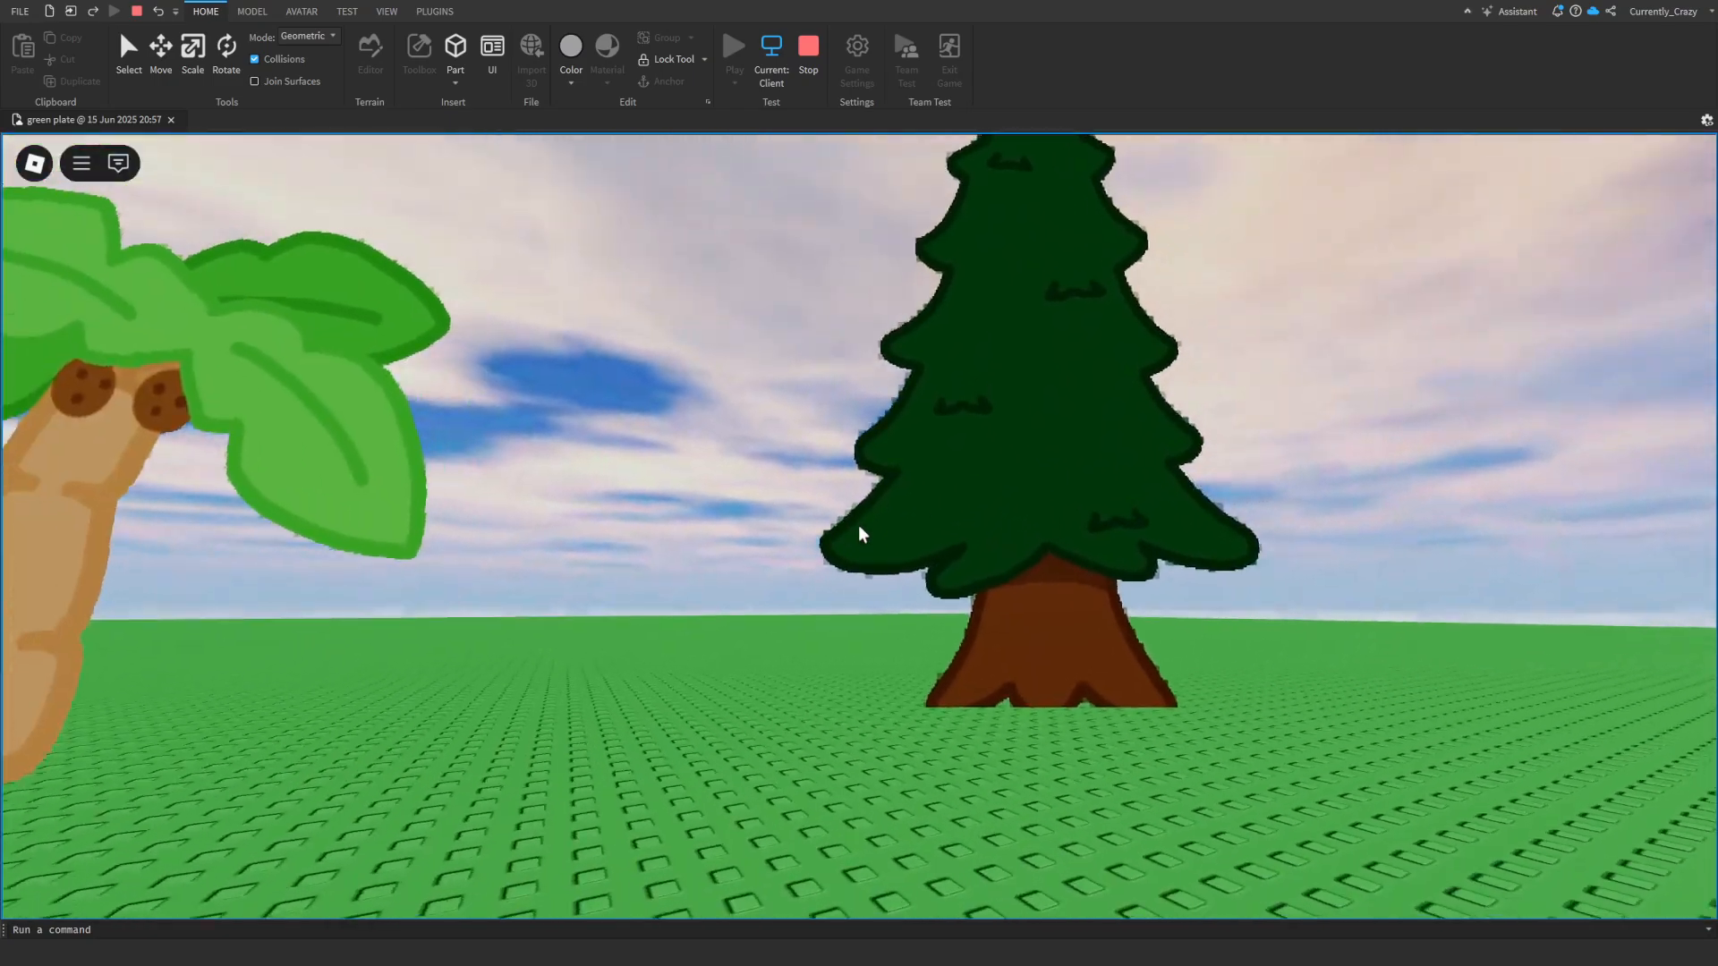
key("s")
scroll(859, 534, "down", 5)
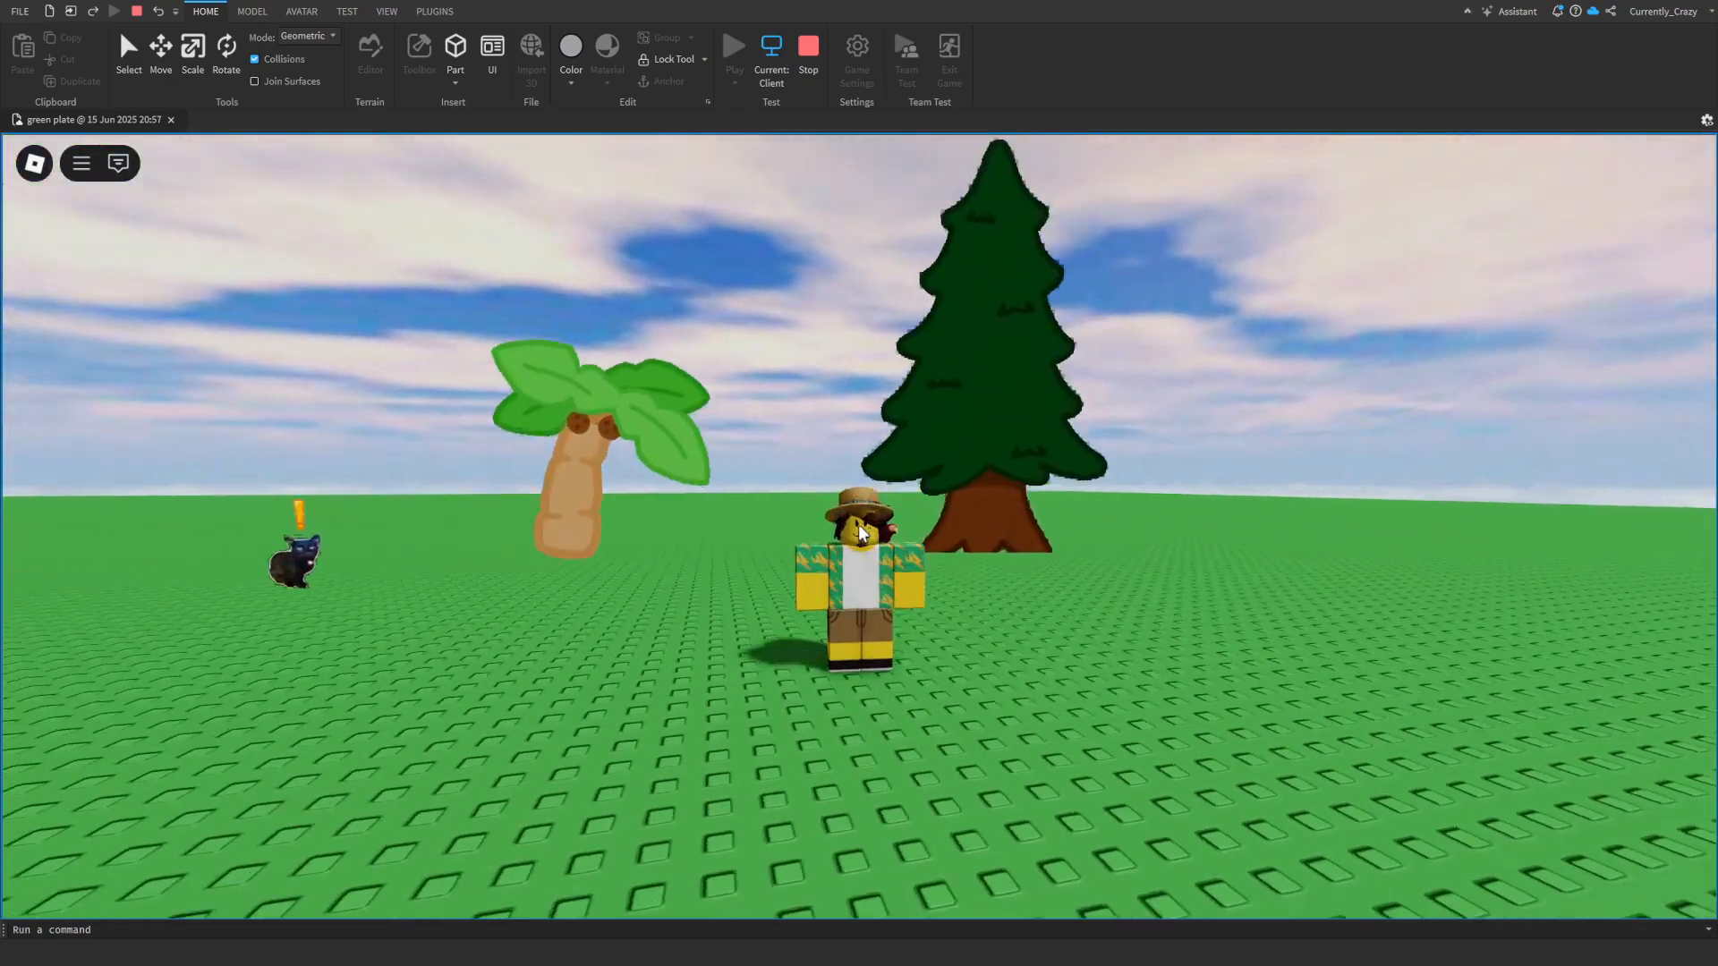
scroll(859, 535, "up", 3)
scroll(859, 534, "up", 5)
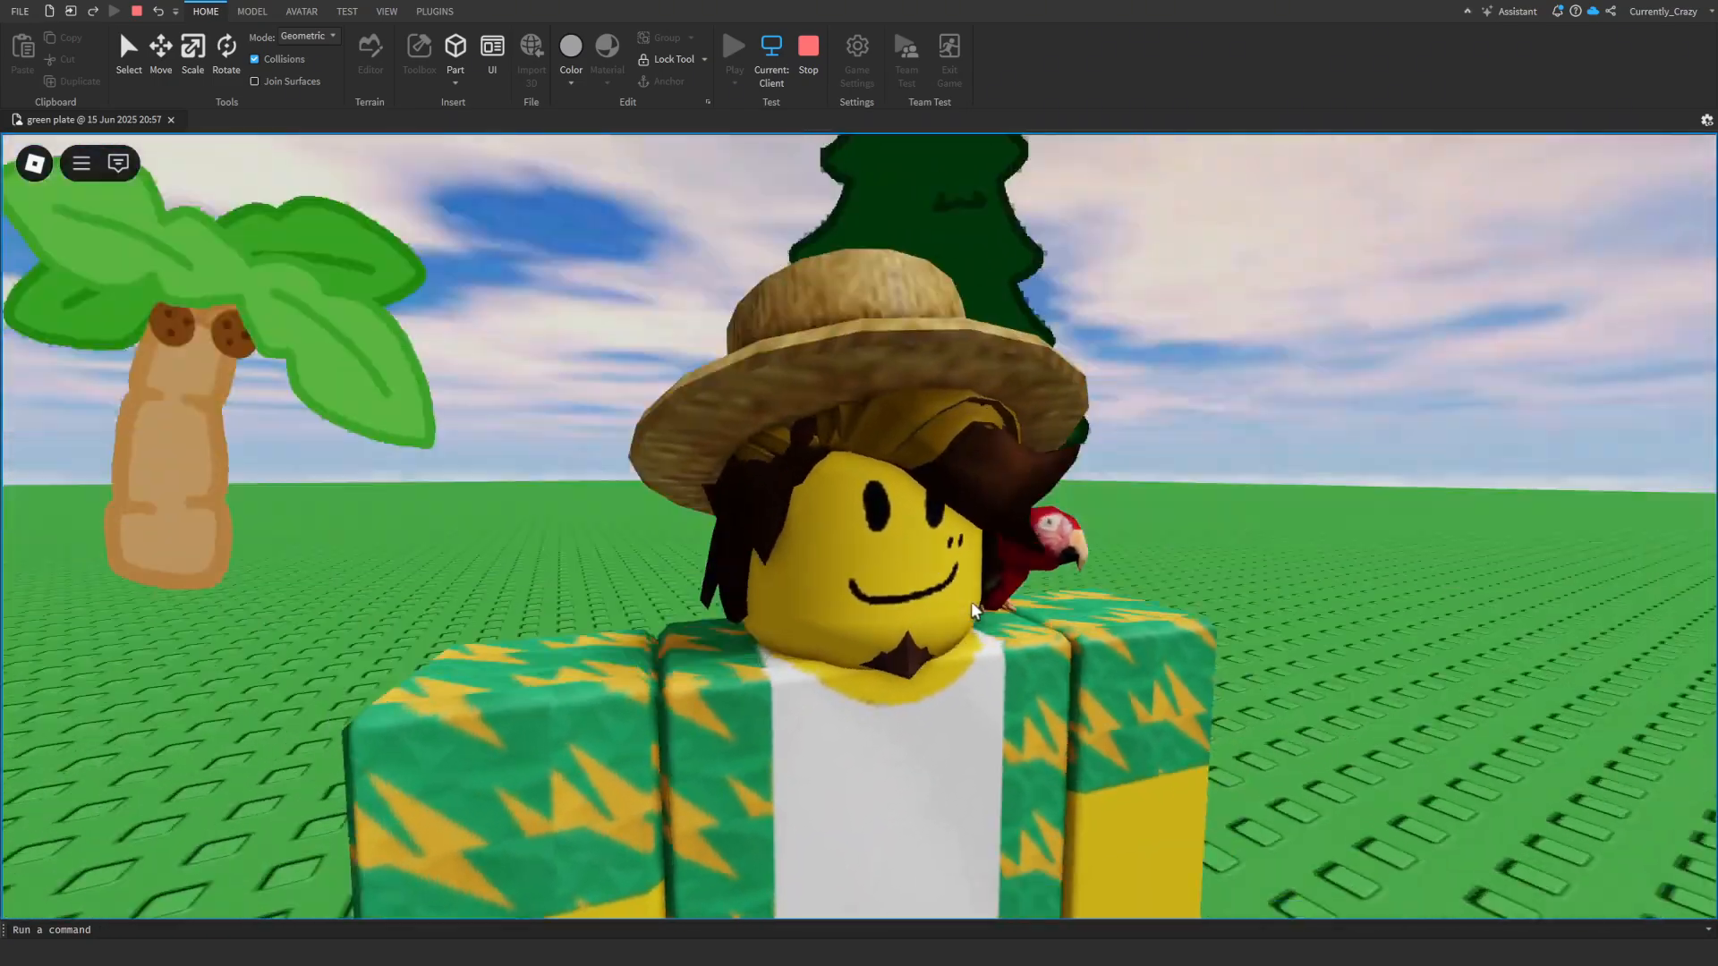
scroll(975, 611, "down", 4)
scroll(974, 611, "up", 3)
key("s")
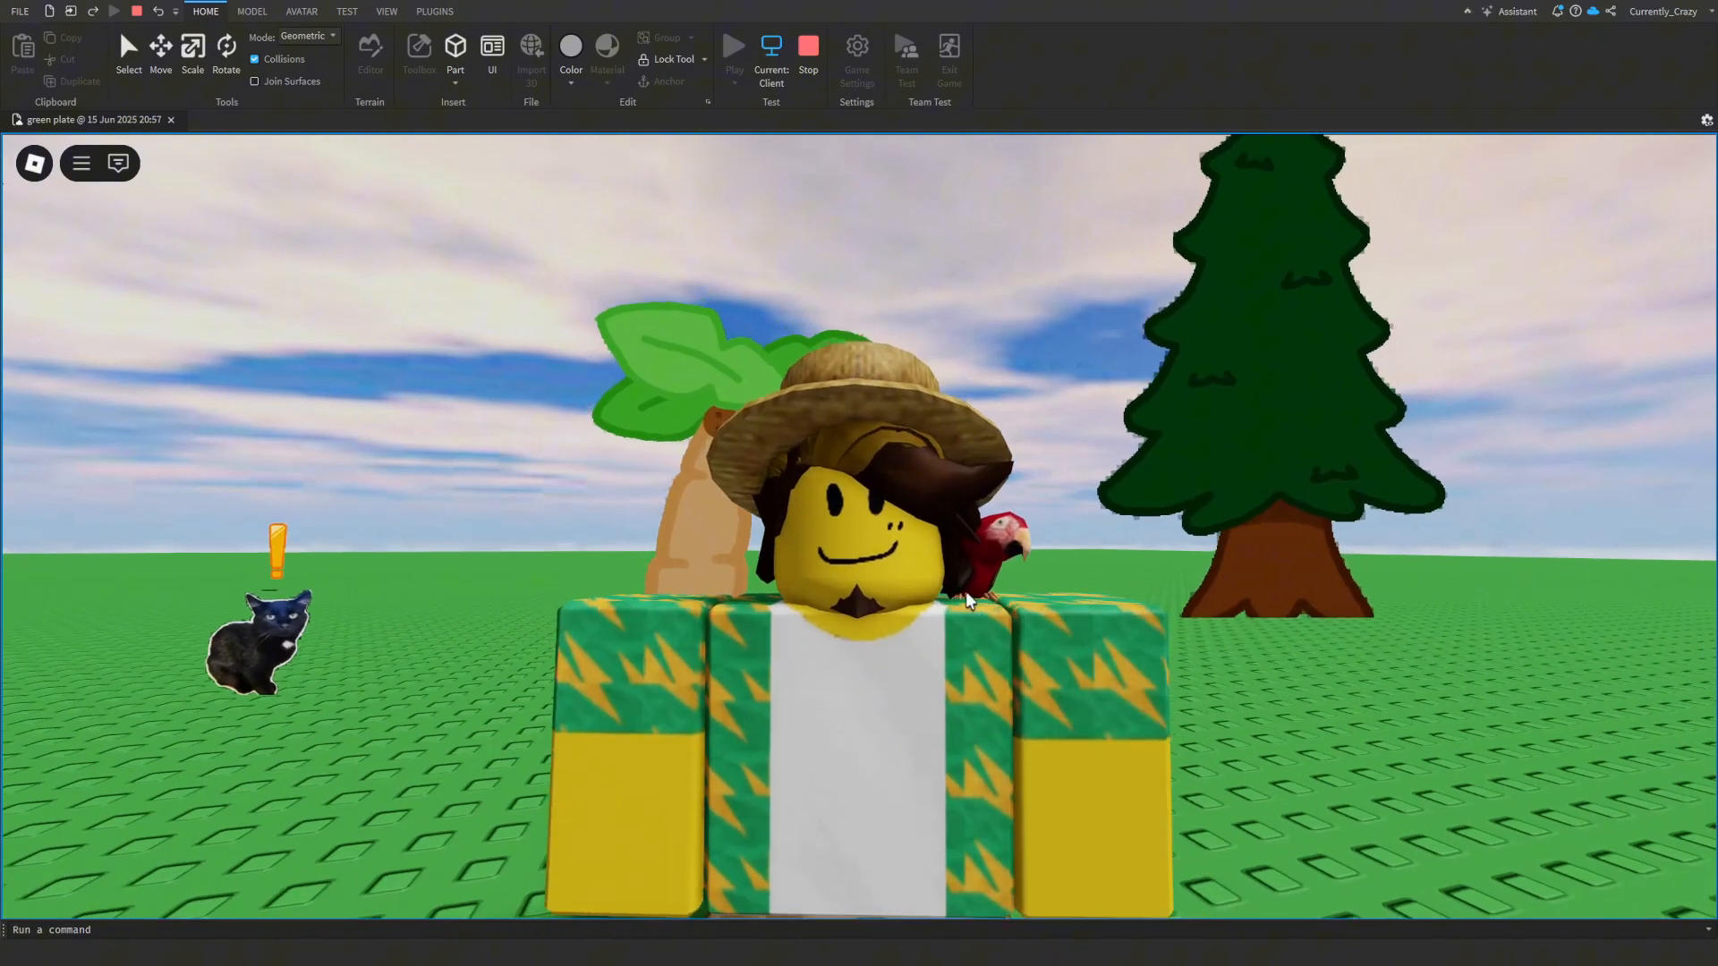
left_click(819, 56)
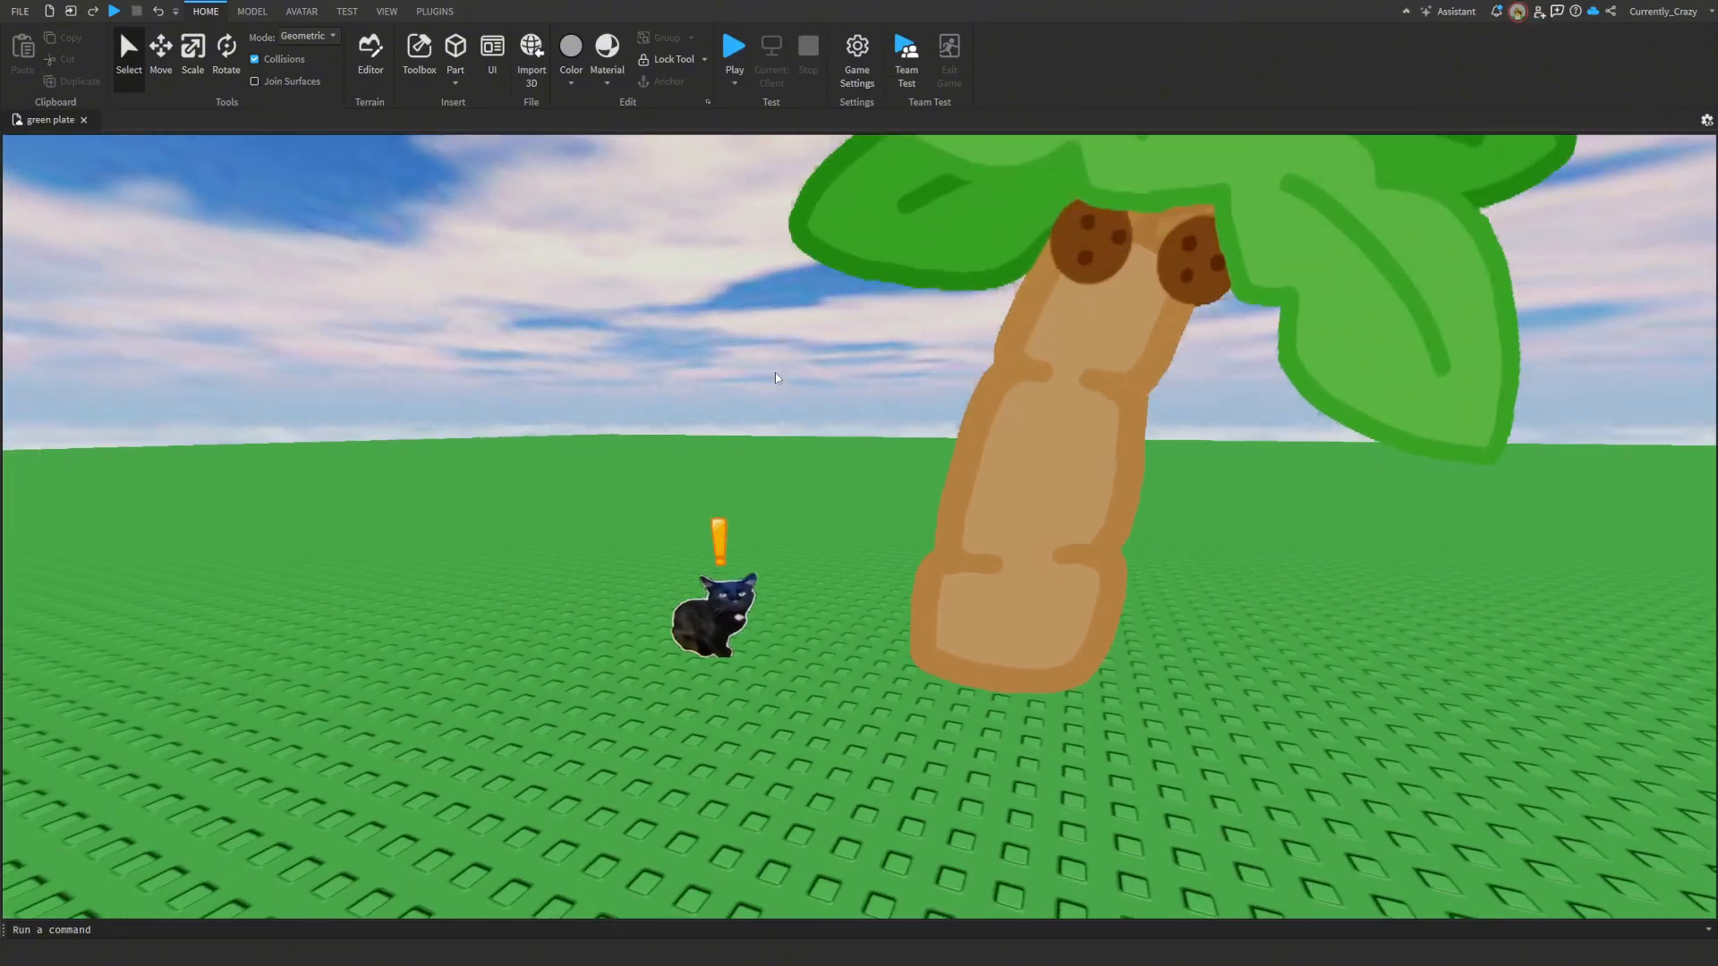
- Open the Toolbox and browse the uploaded images in My Decals
left_click(419, 53)
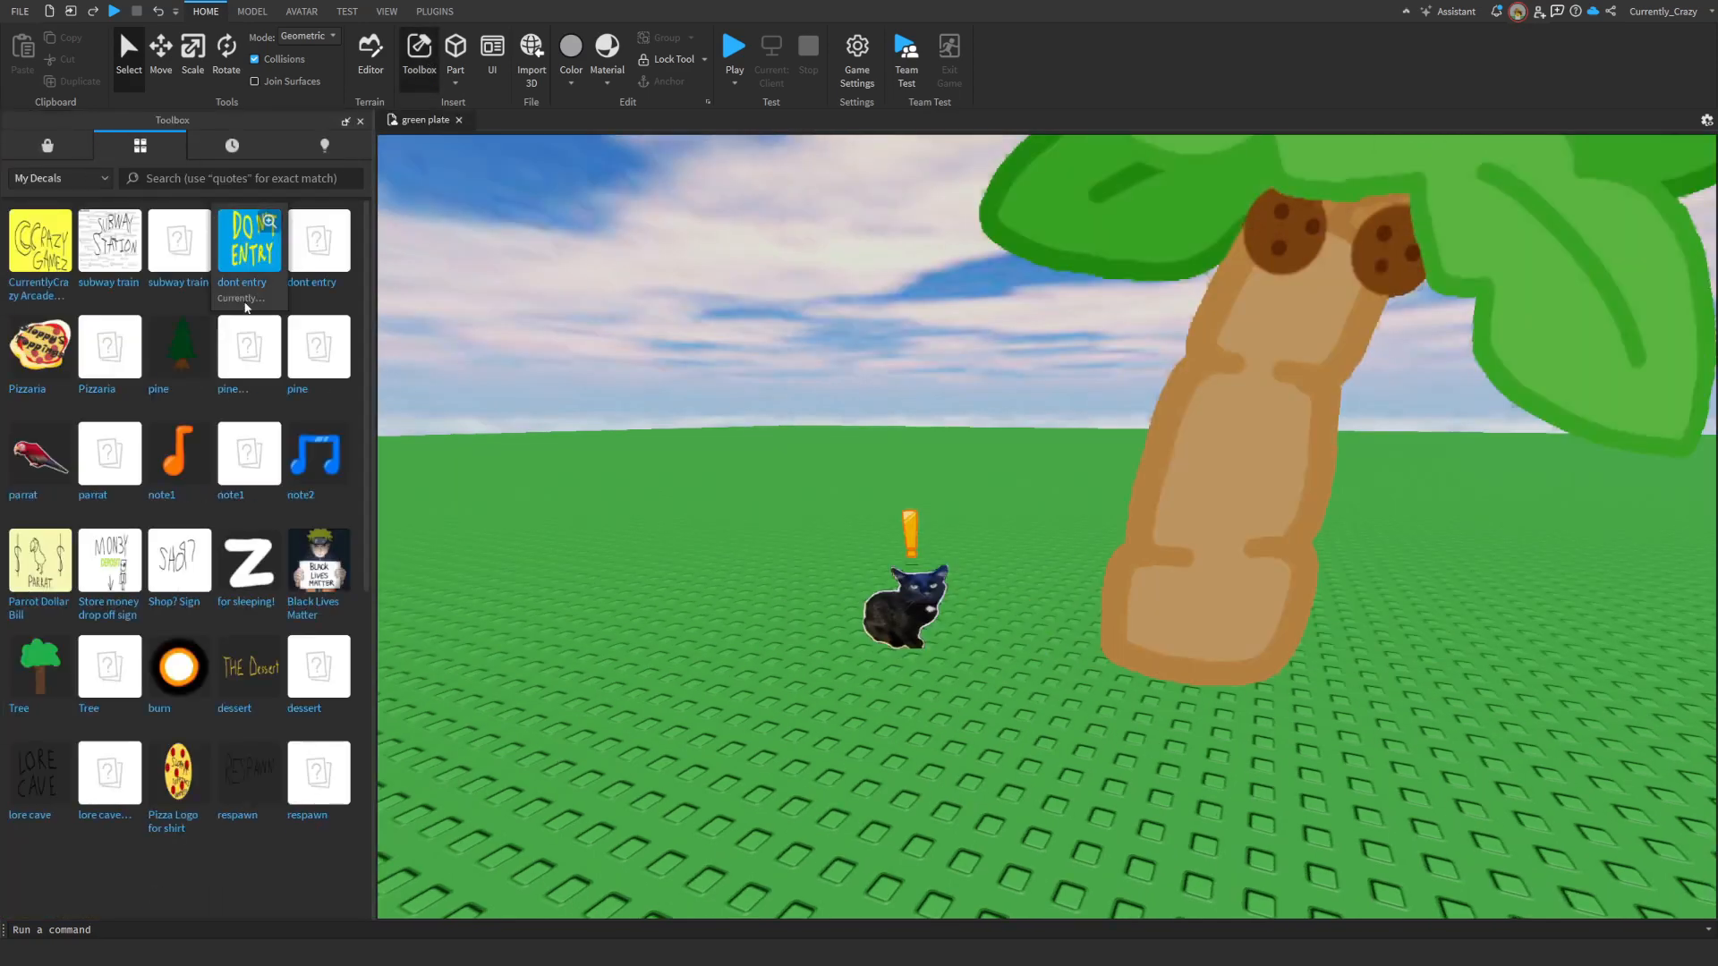
scroll(56, 481, "down", 5)
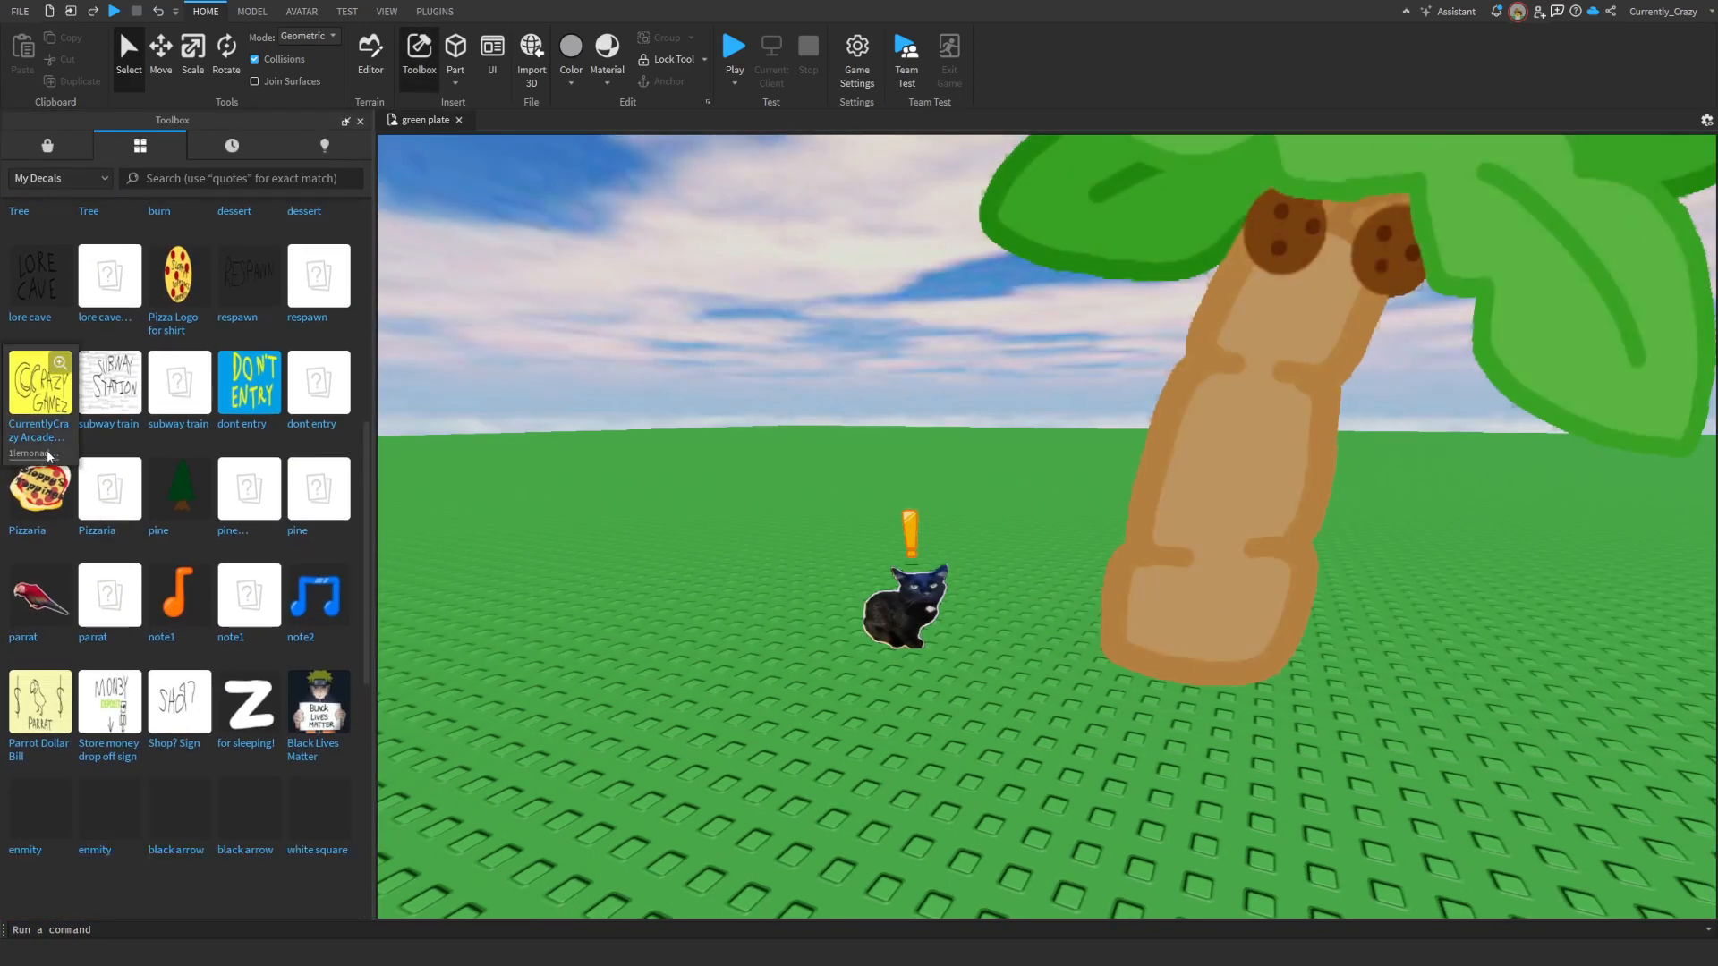
scroll(56, 482, "up", 5)
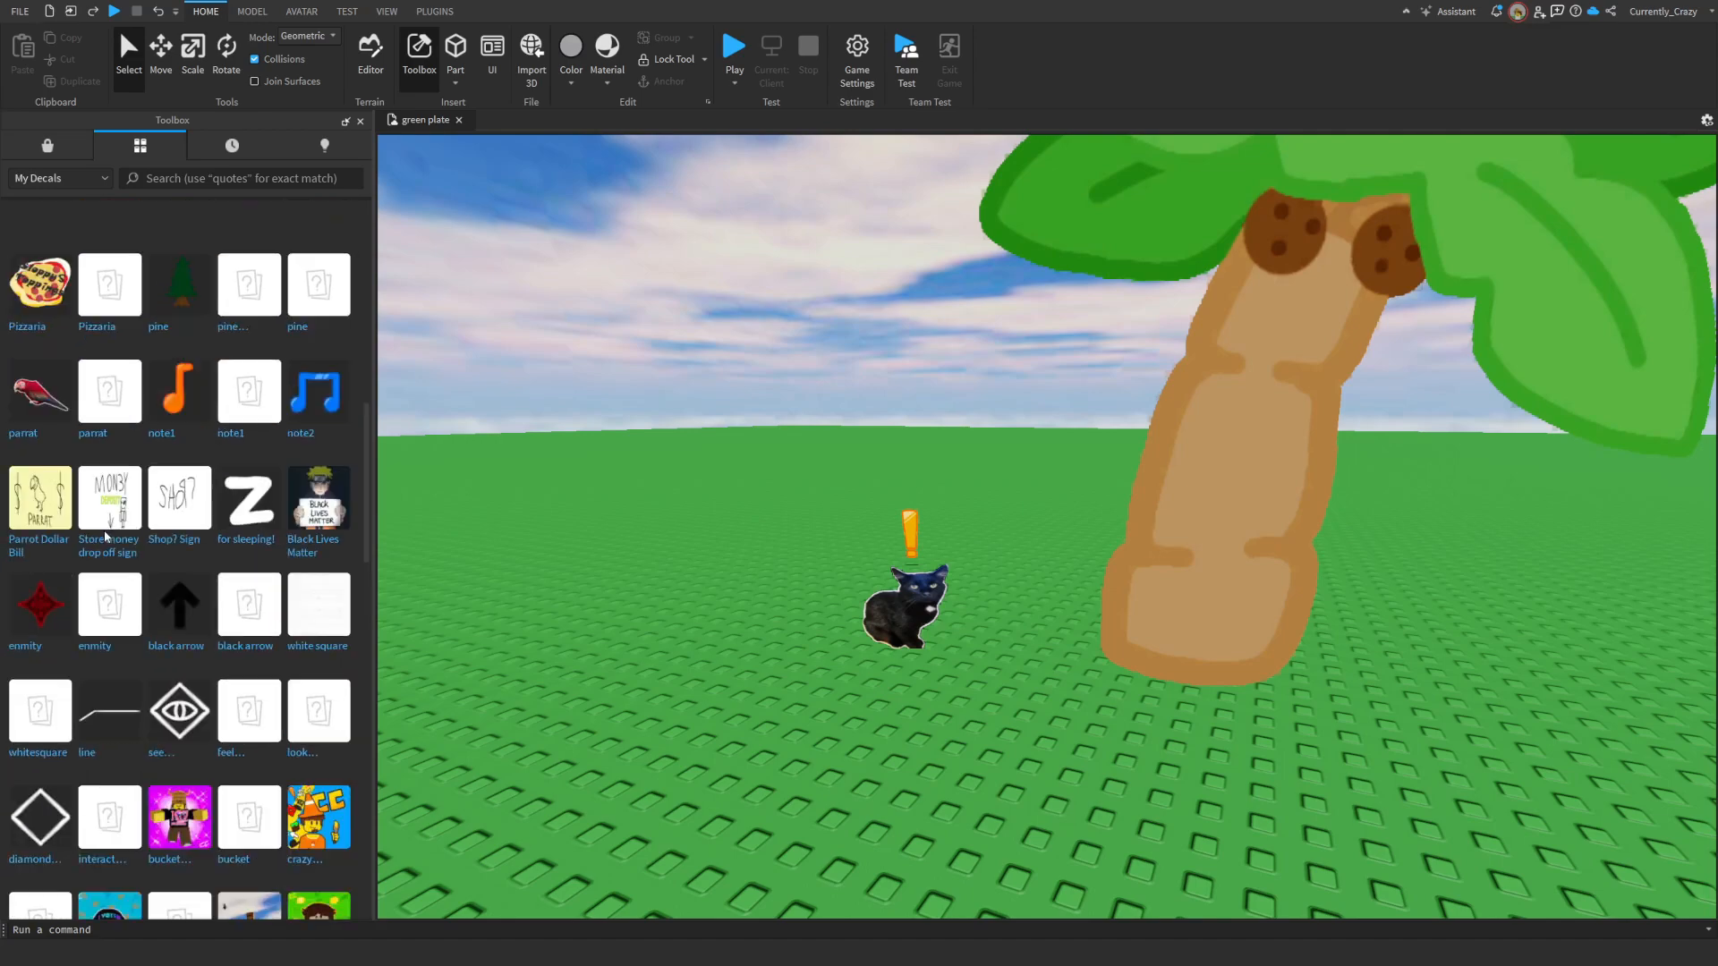
scroll(104, 543, "down", 15)
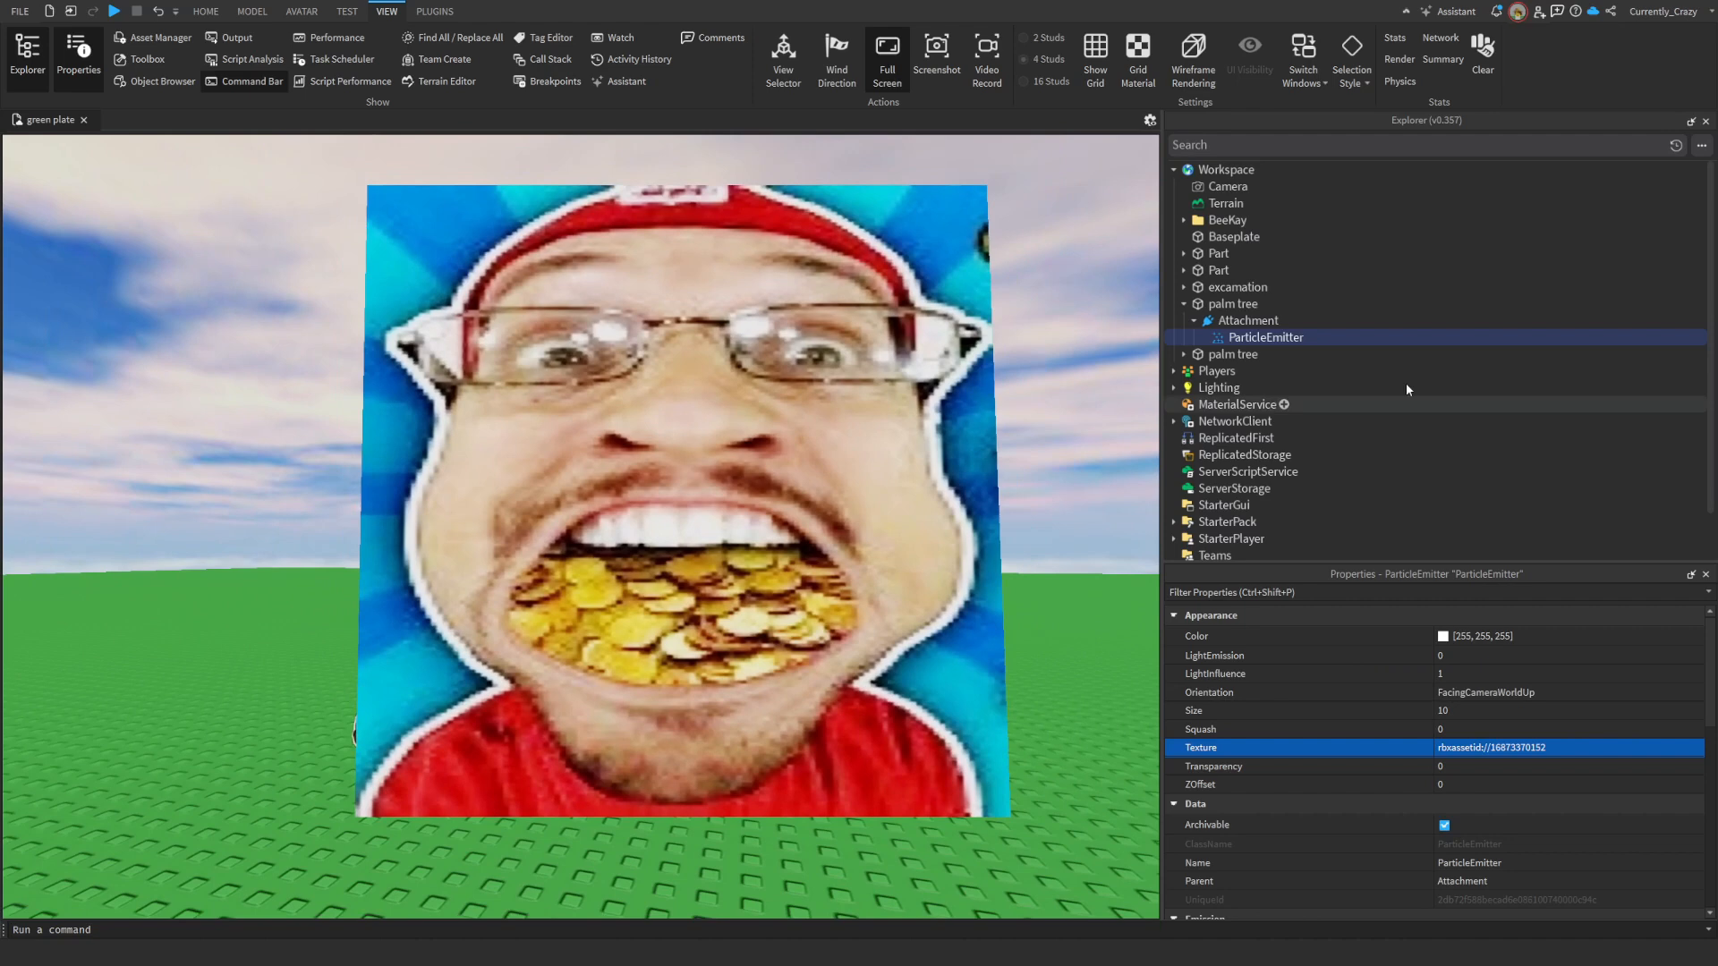
- Close the Explorer and Properties panels to view the large face image in the scene without obstruction
left_click(1706, 120)
left_click(1705, 121)
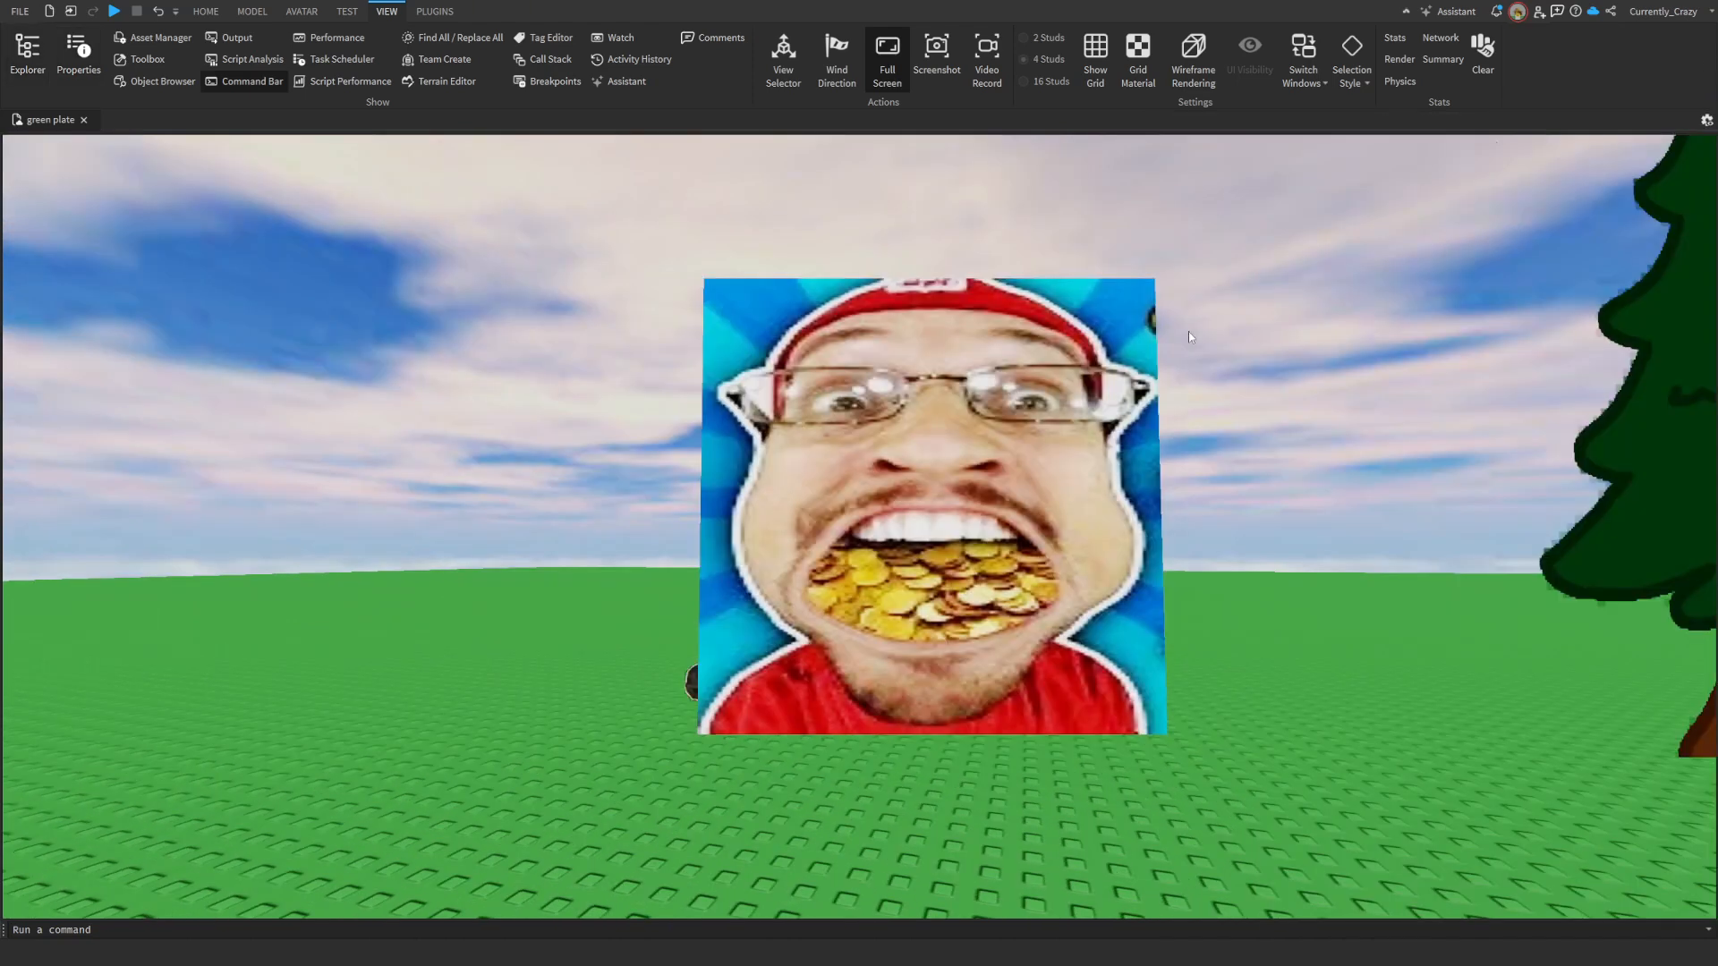
right_click_drag(1188, 331, 1241, 338)
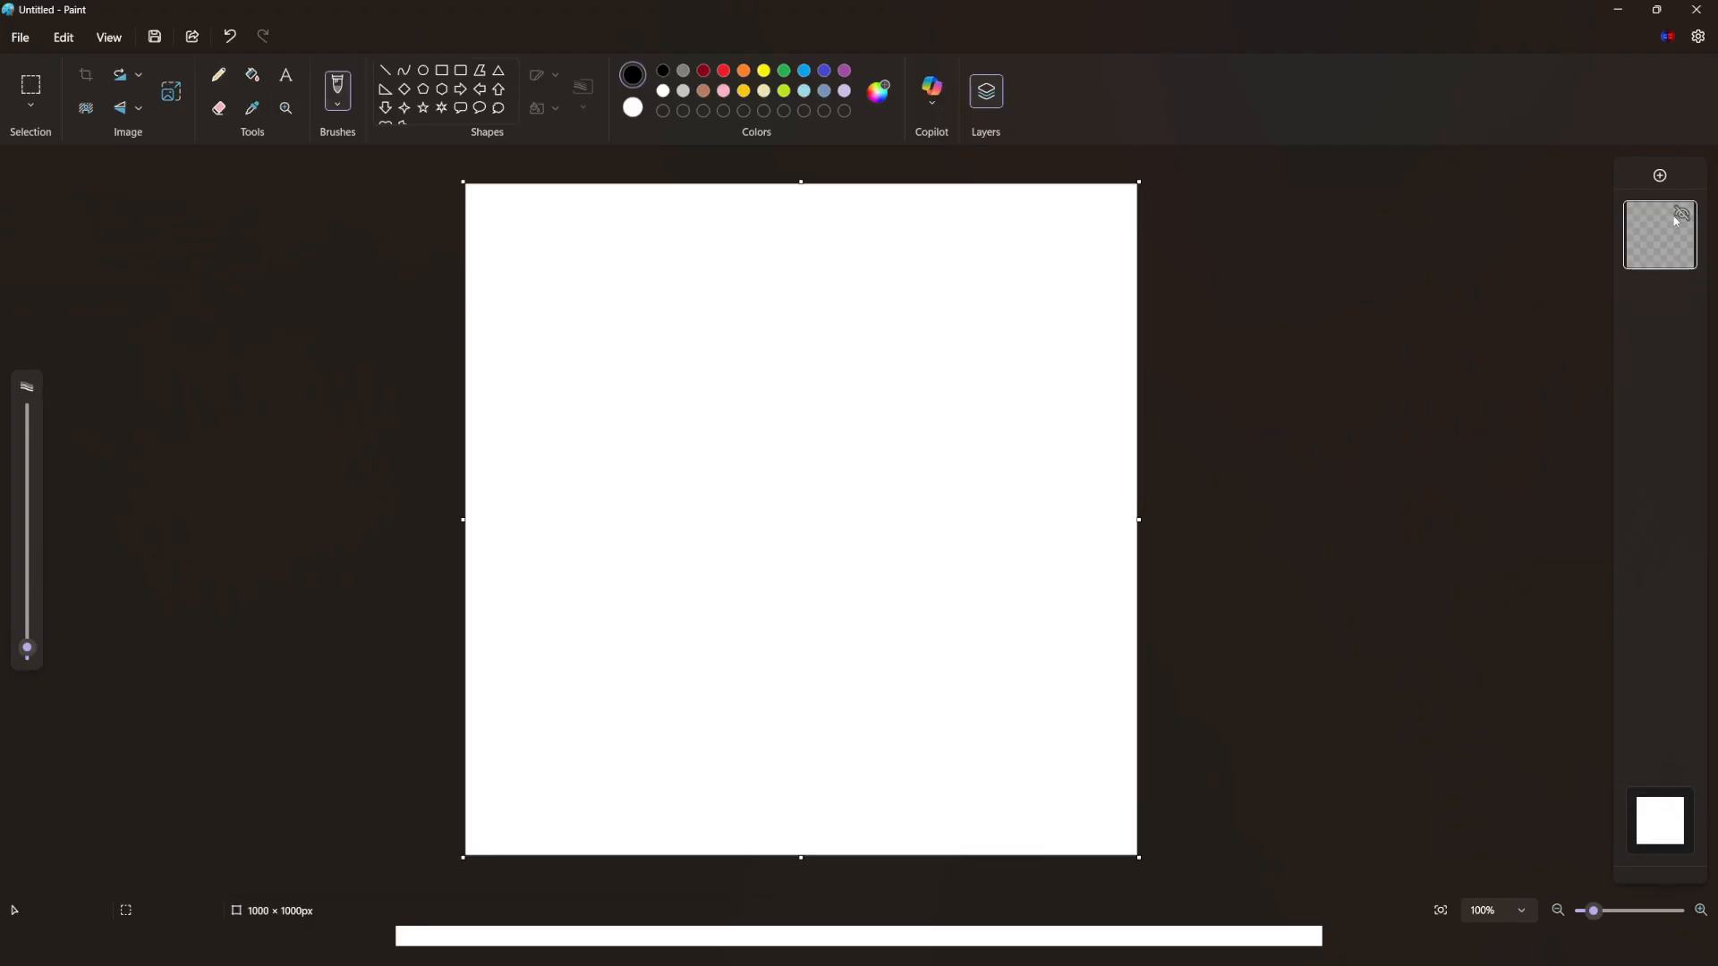
- Switch to Paint, make the 1000 × 1000 px canvas background transparent, and mix a dark brown custom colour for the brush
left_click(1675, 810)
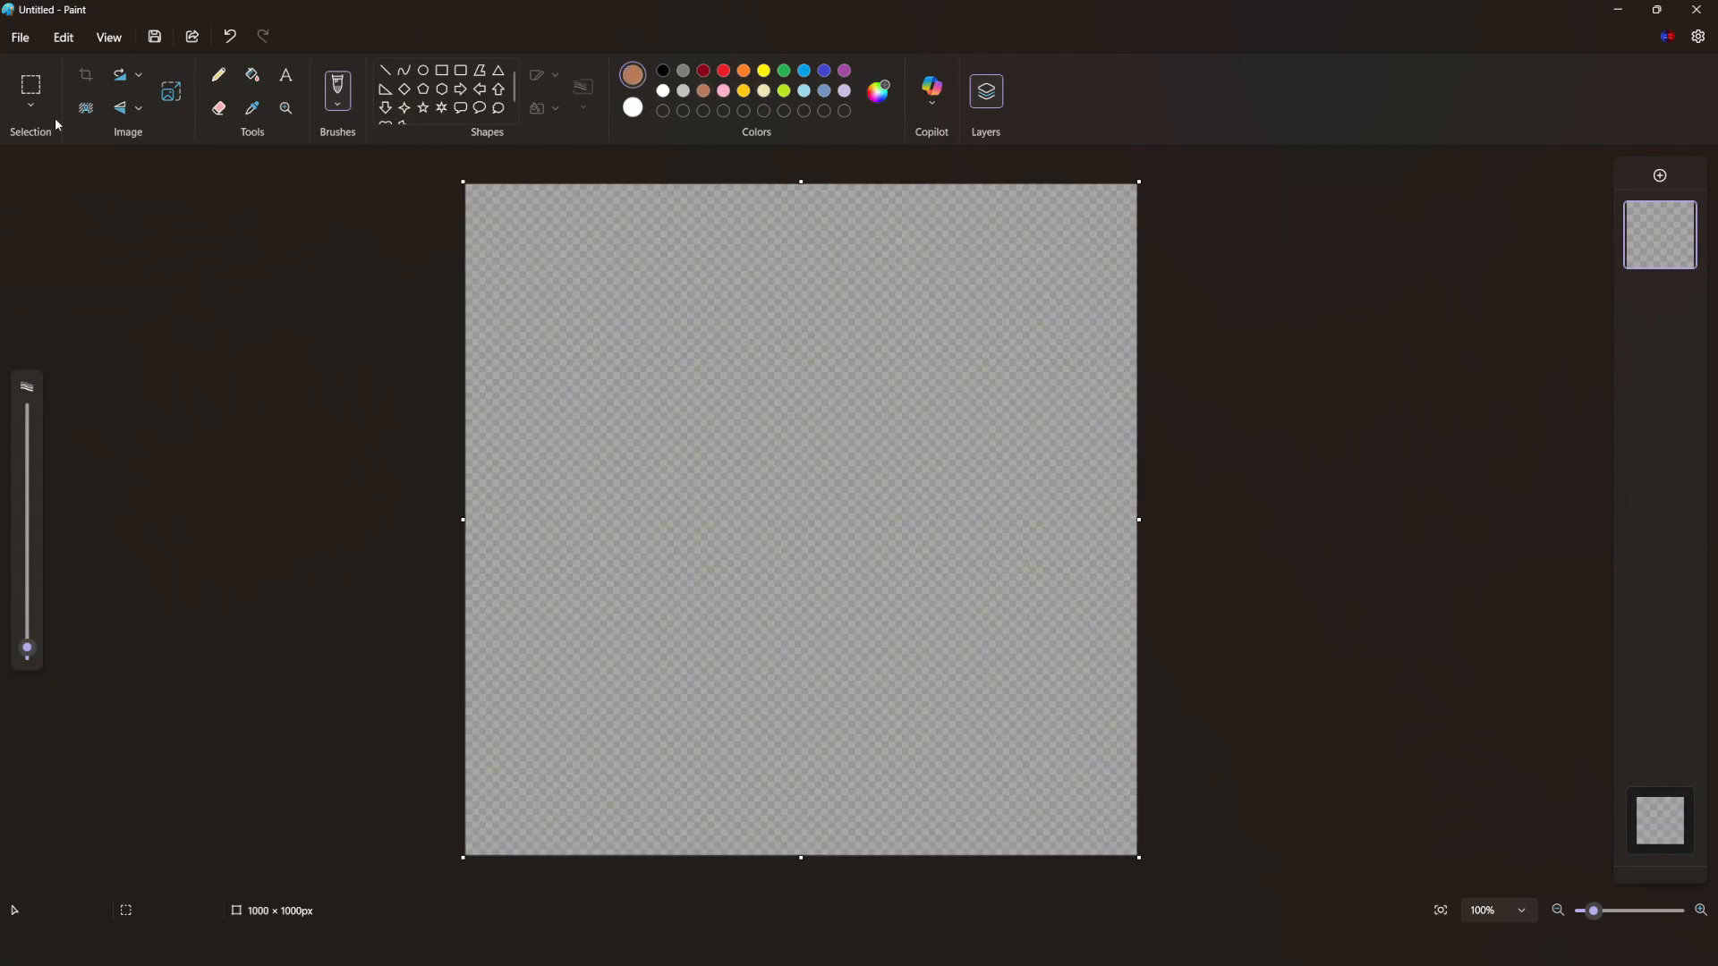
left_click(881, 91)
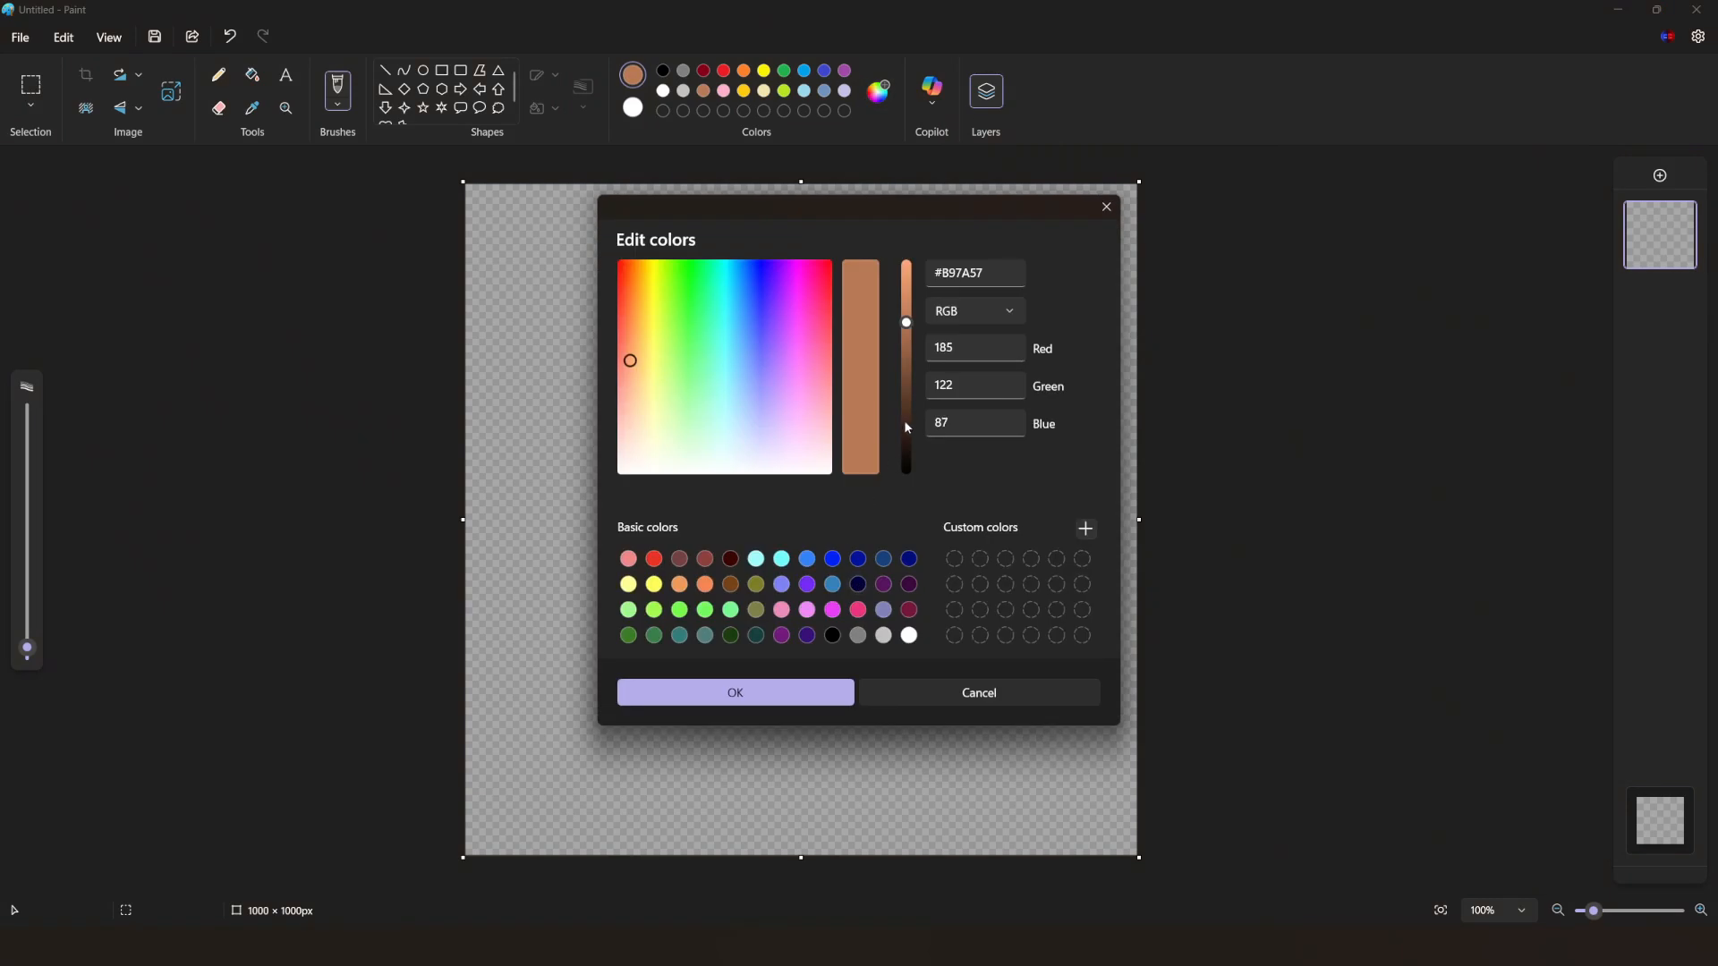
left_click_drag(905, 420, 907, 394)
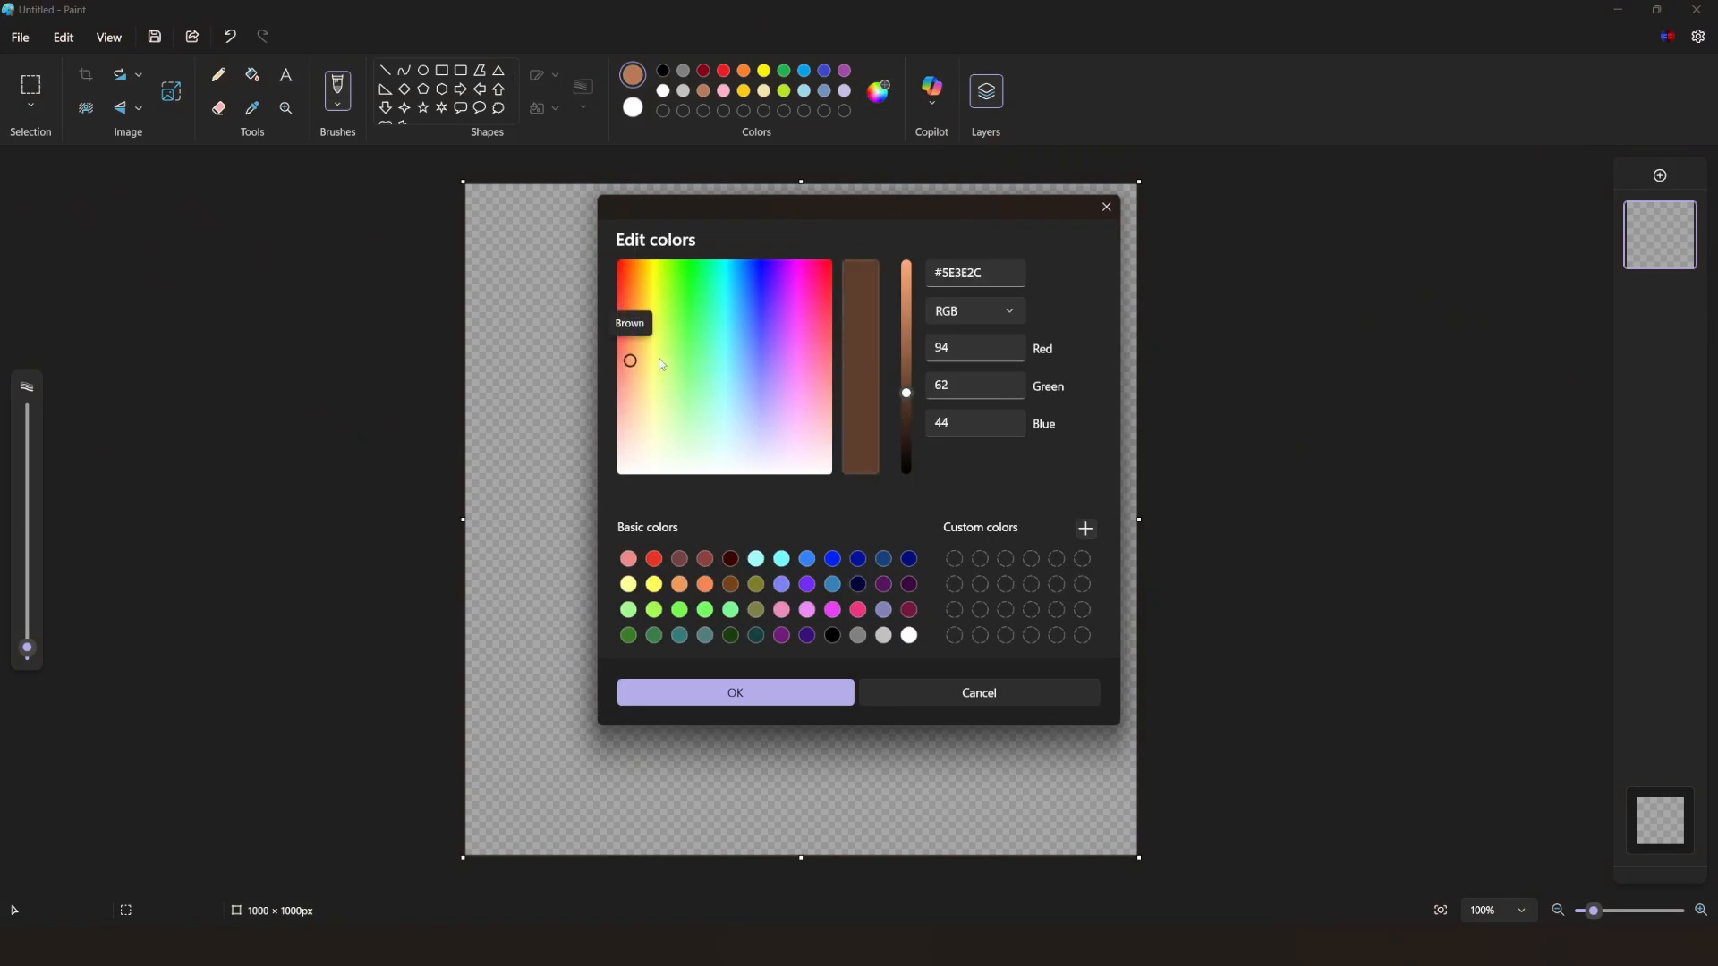
mouse_move(637, 358)
left_mouse_down()
mouse_move(637, 315)
mouse_move(635, 360)
left_mouse_up()
left_click(736, 694)
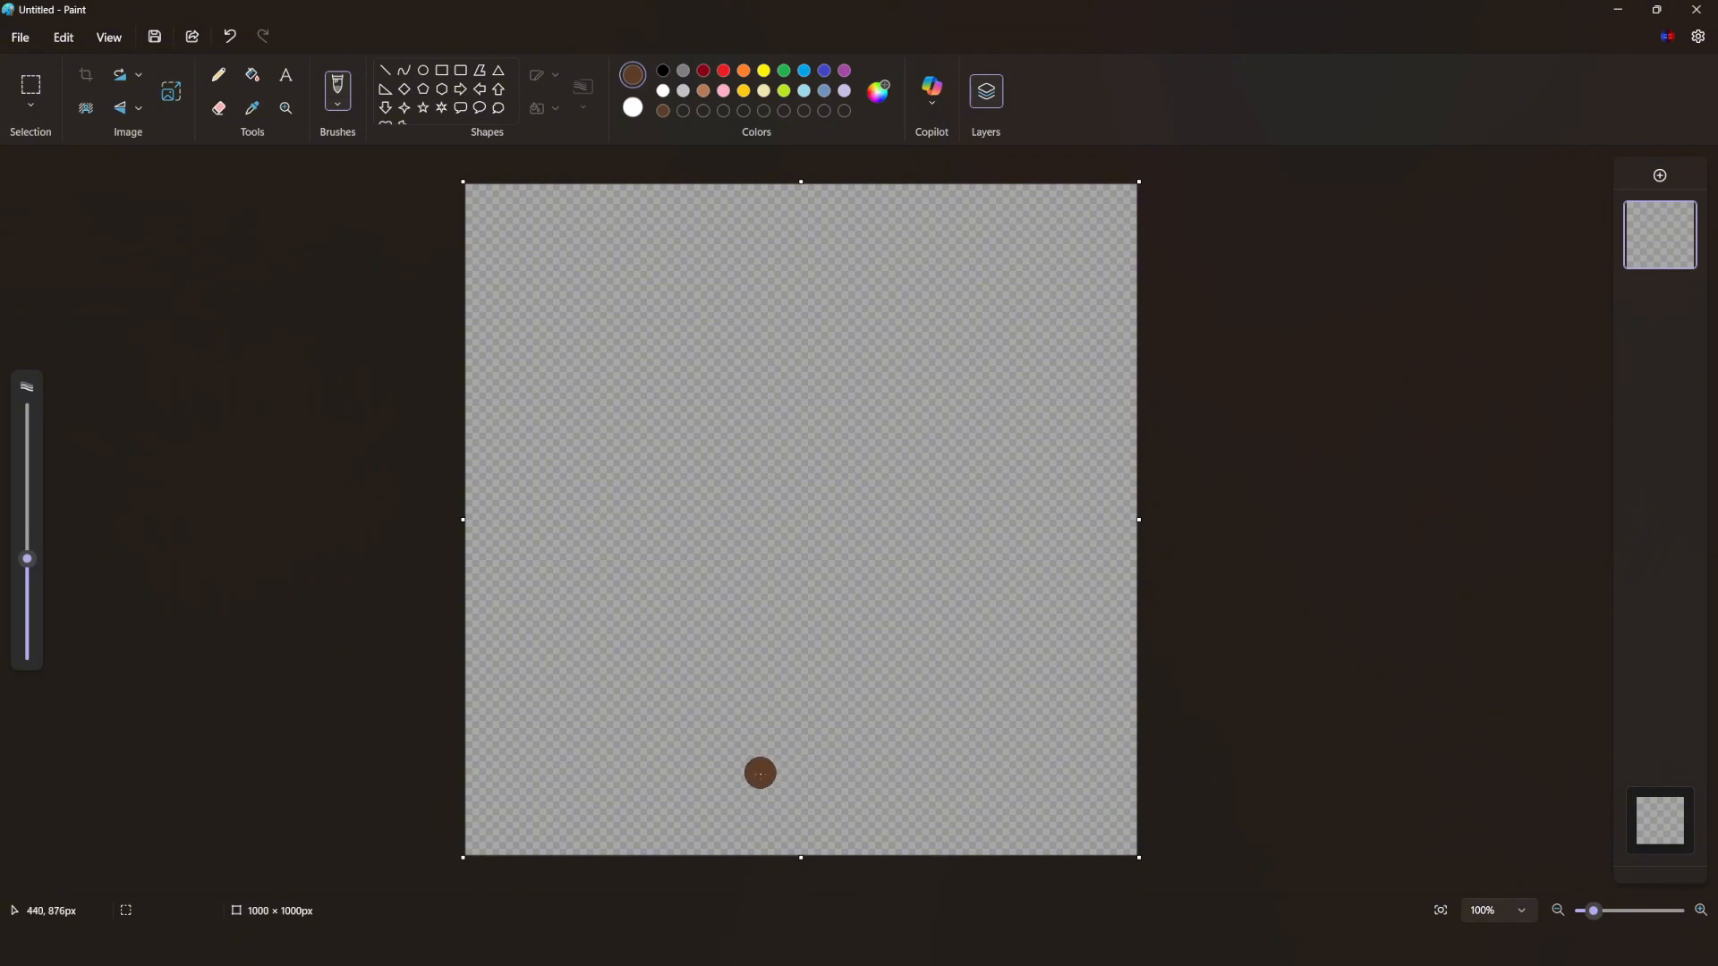
- Paint a thick brown tree trunk on the lower half of the canvas with three branches spreading from its top
left_click_drag(772, 794, 767, 573)
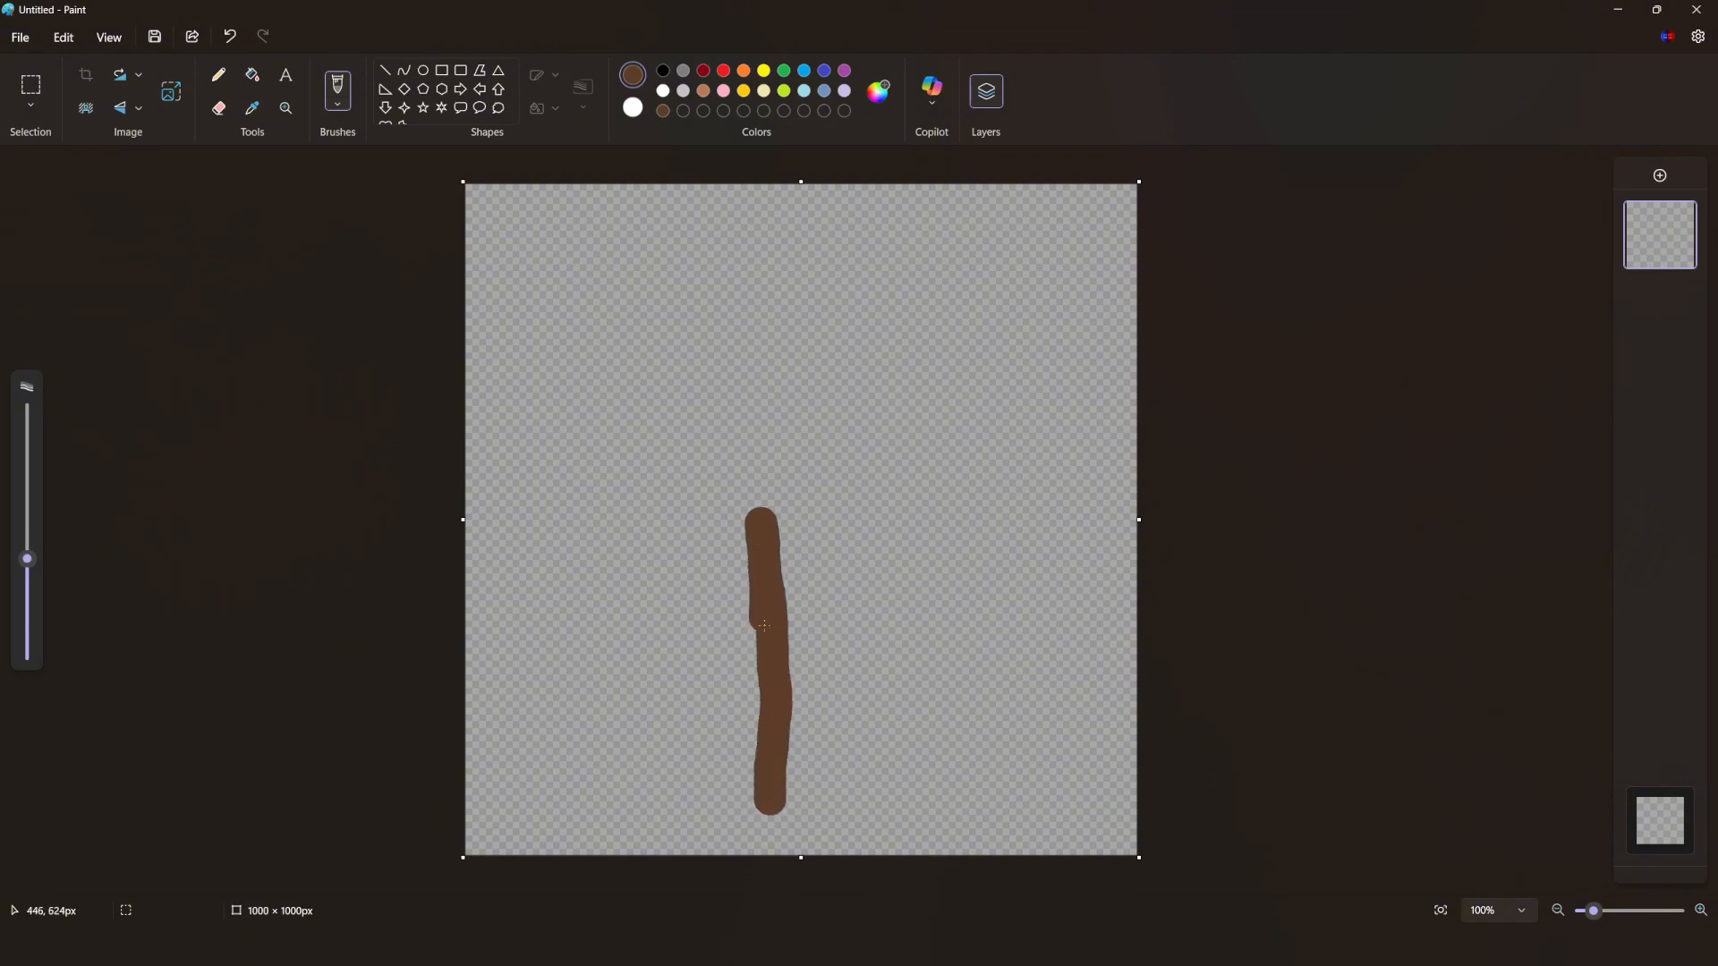
left_click_drag(835, 793, 830, 569)
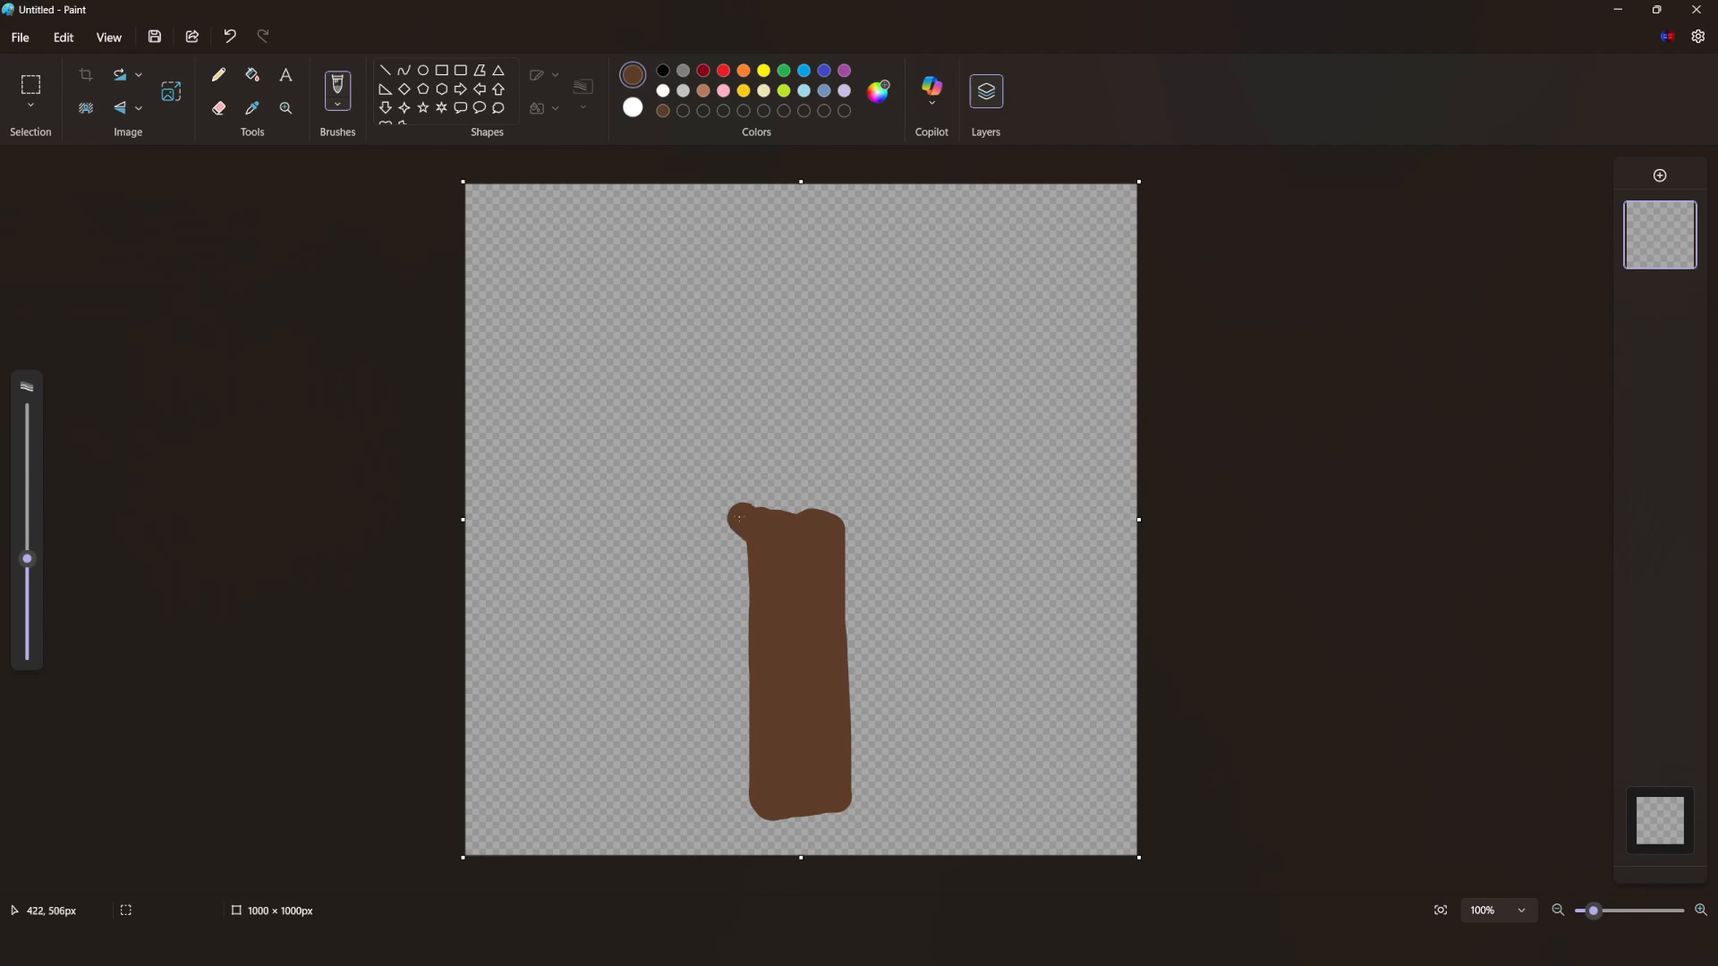
left_click_drag(828, 541, 919, 465)
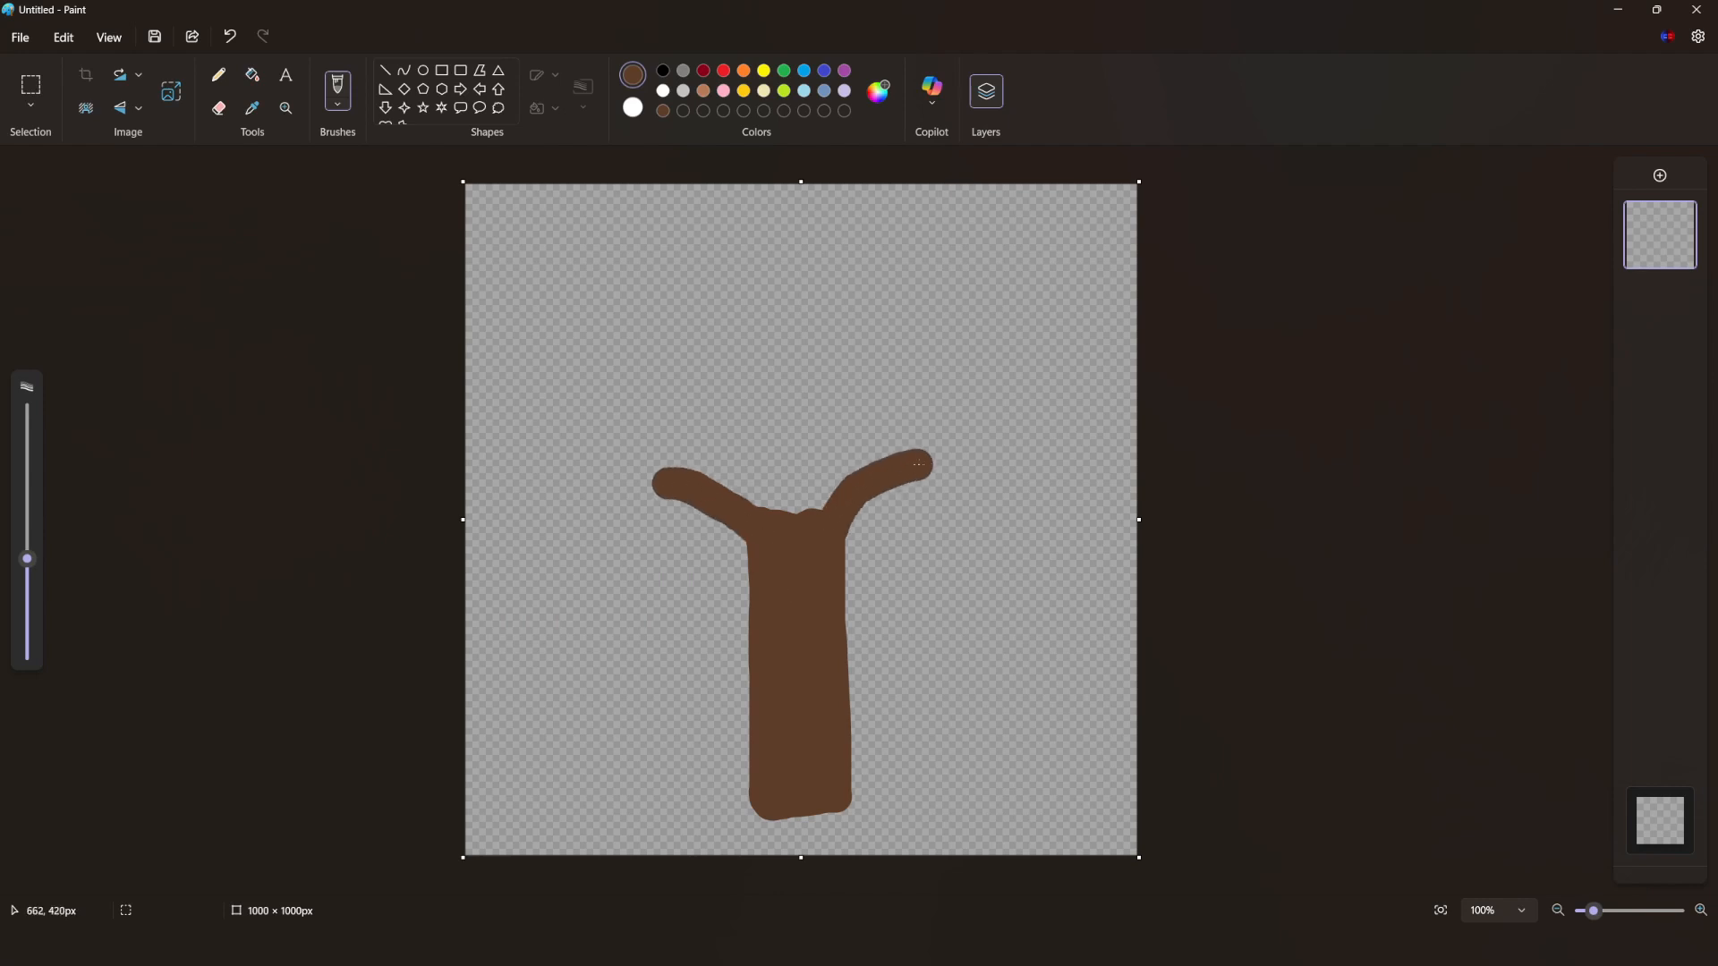
left_click_drag(784, 542, 774, 406)
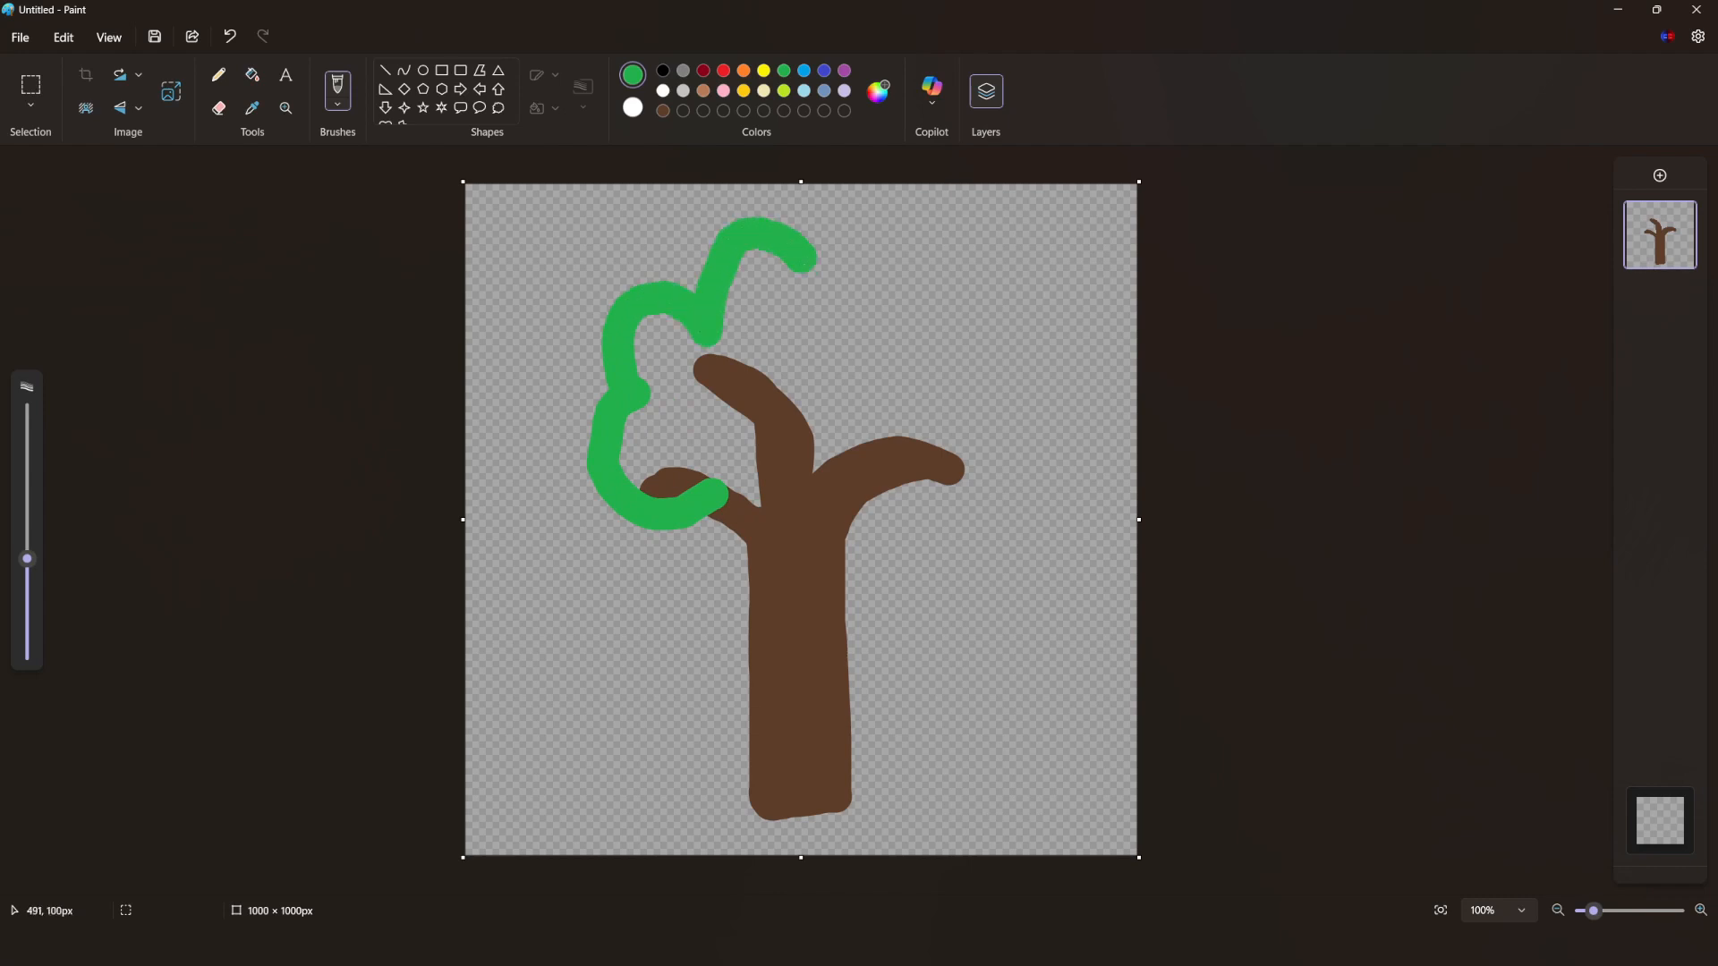
- Outline and fill a bushy green leaf crown over the branches, and open the file commands
mouse_move(862, 283)
left_mouse_down()
mouse_move(968, 346)
mouse_move(982, 498)
left_mouse_up()
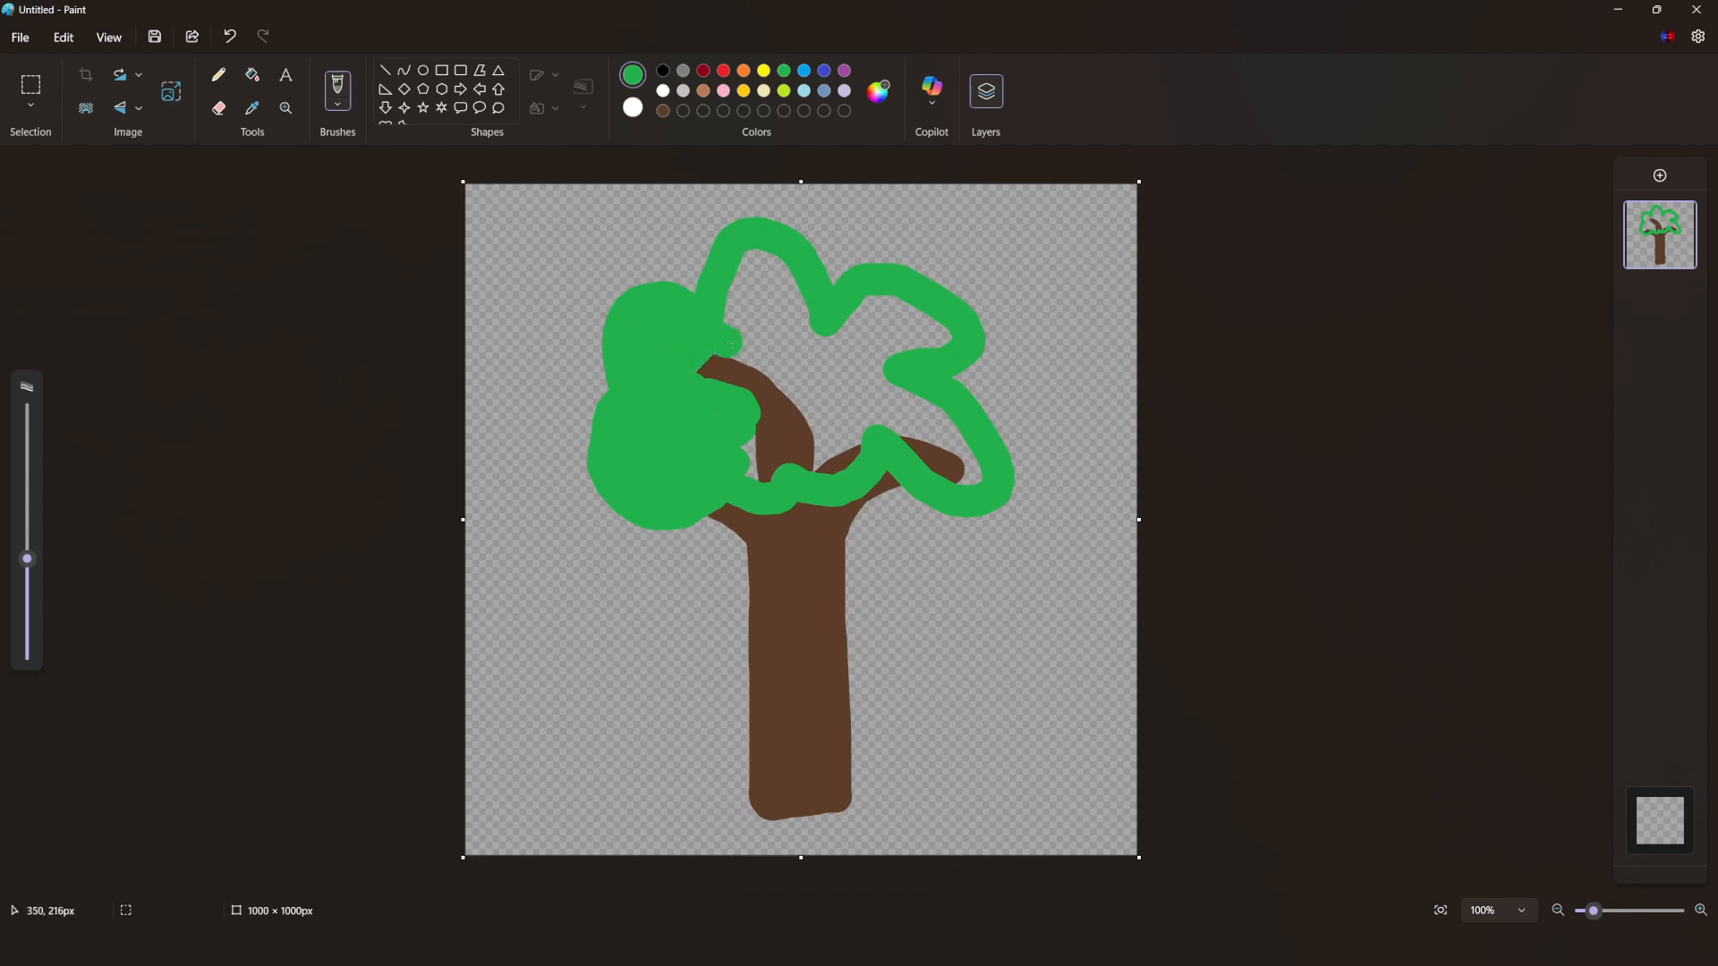
left_click(799, 291)
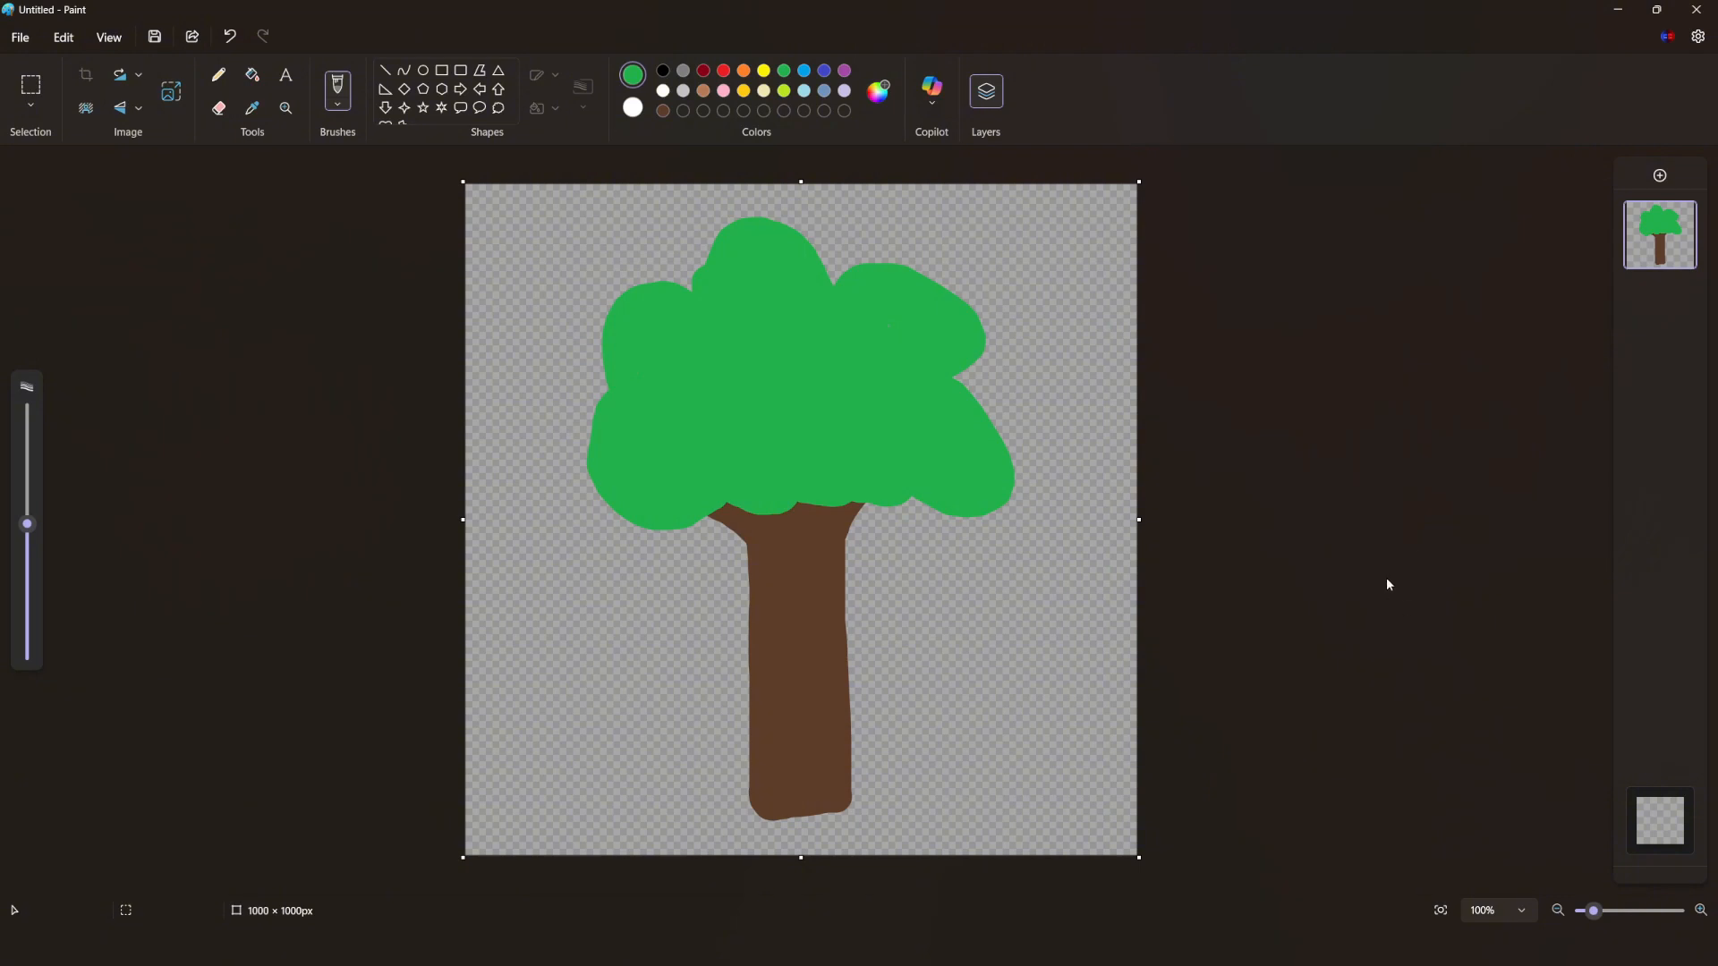
left_click(17, 38)
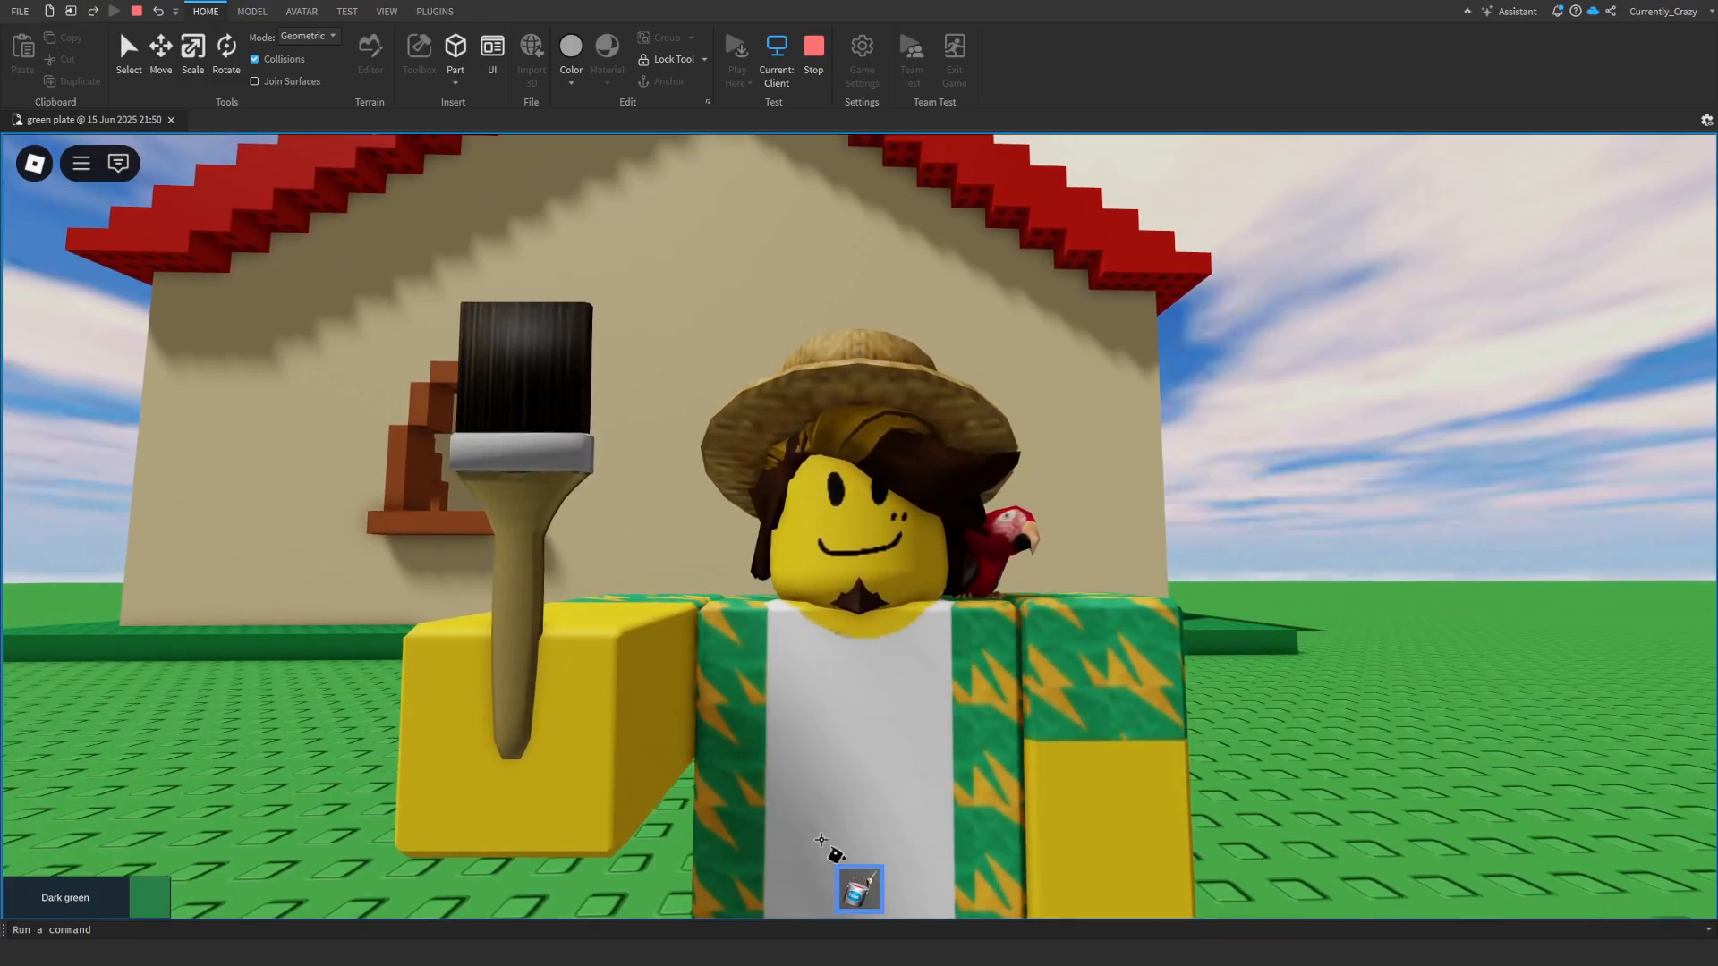
- Switch to Roblox Studio and move the character model over to the house's doorway
scroll(650, 448, "down", 6)
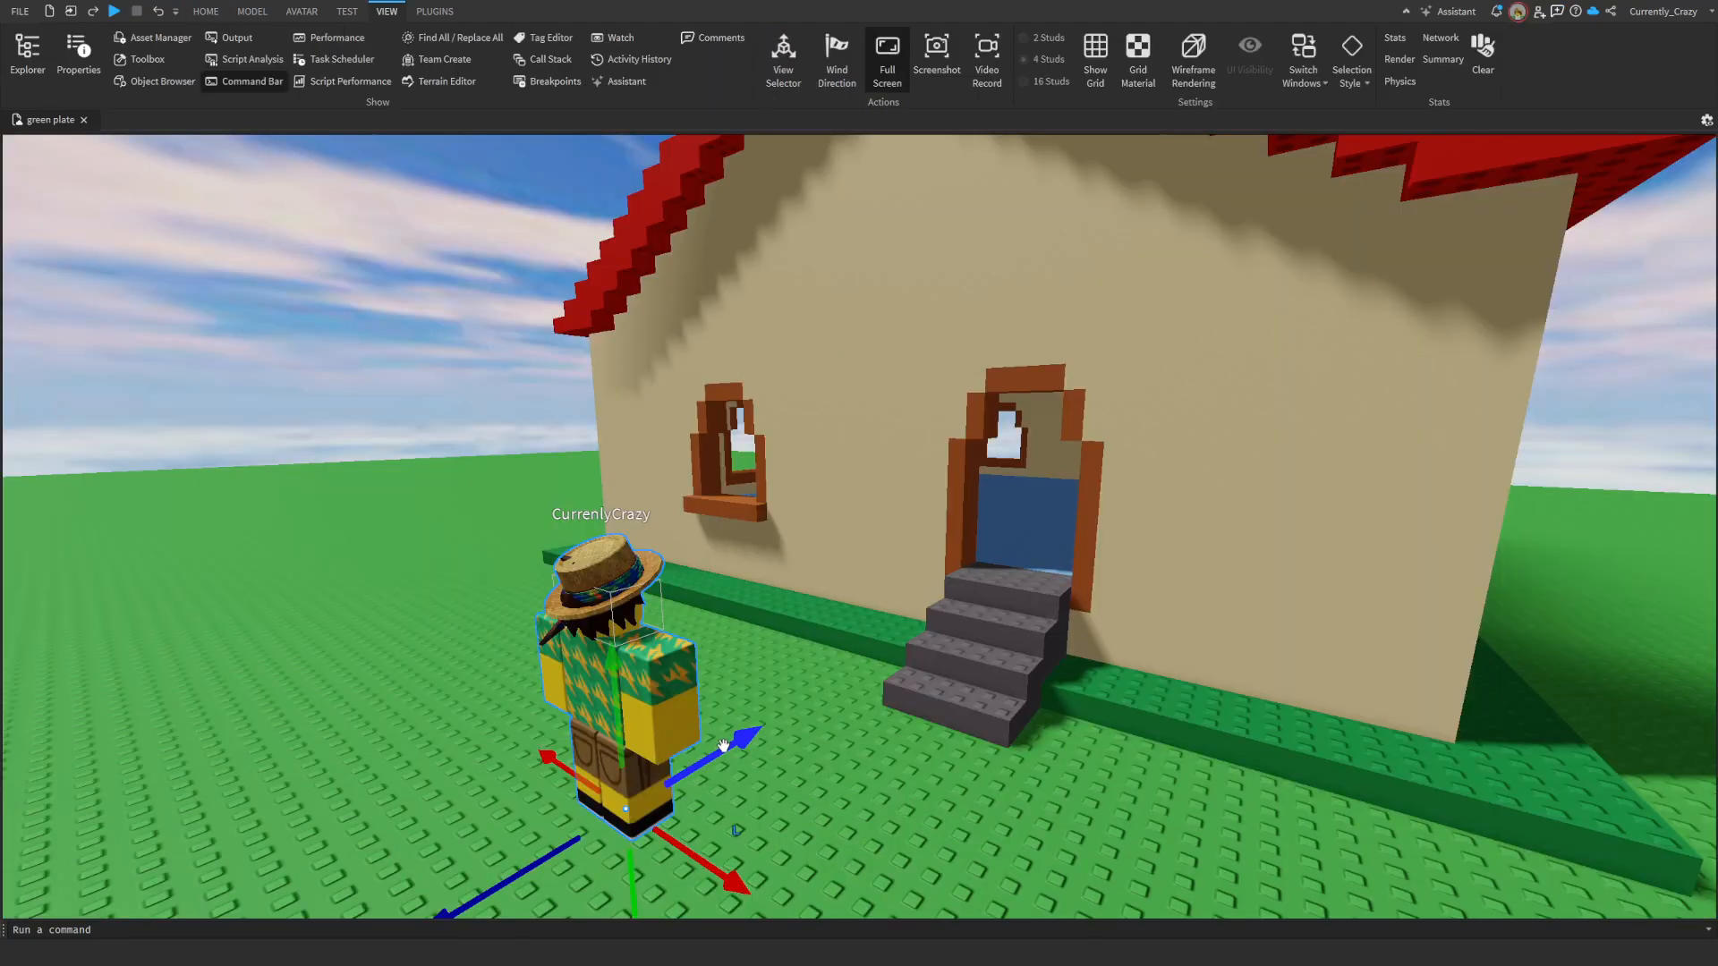
left_click_drag(613, 653, 1131, 548)
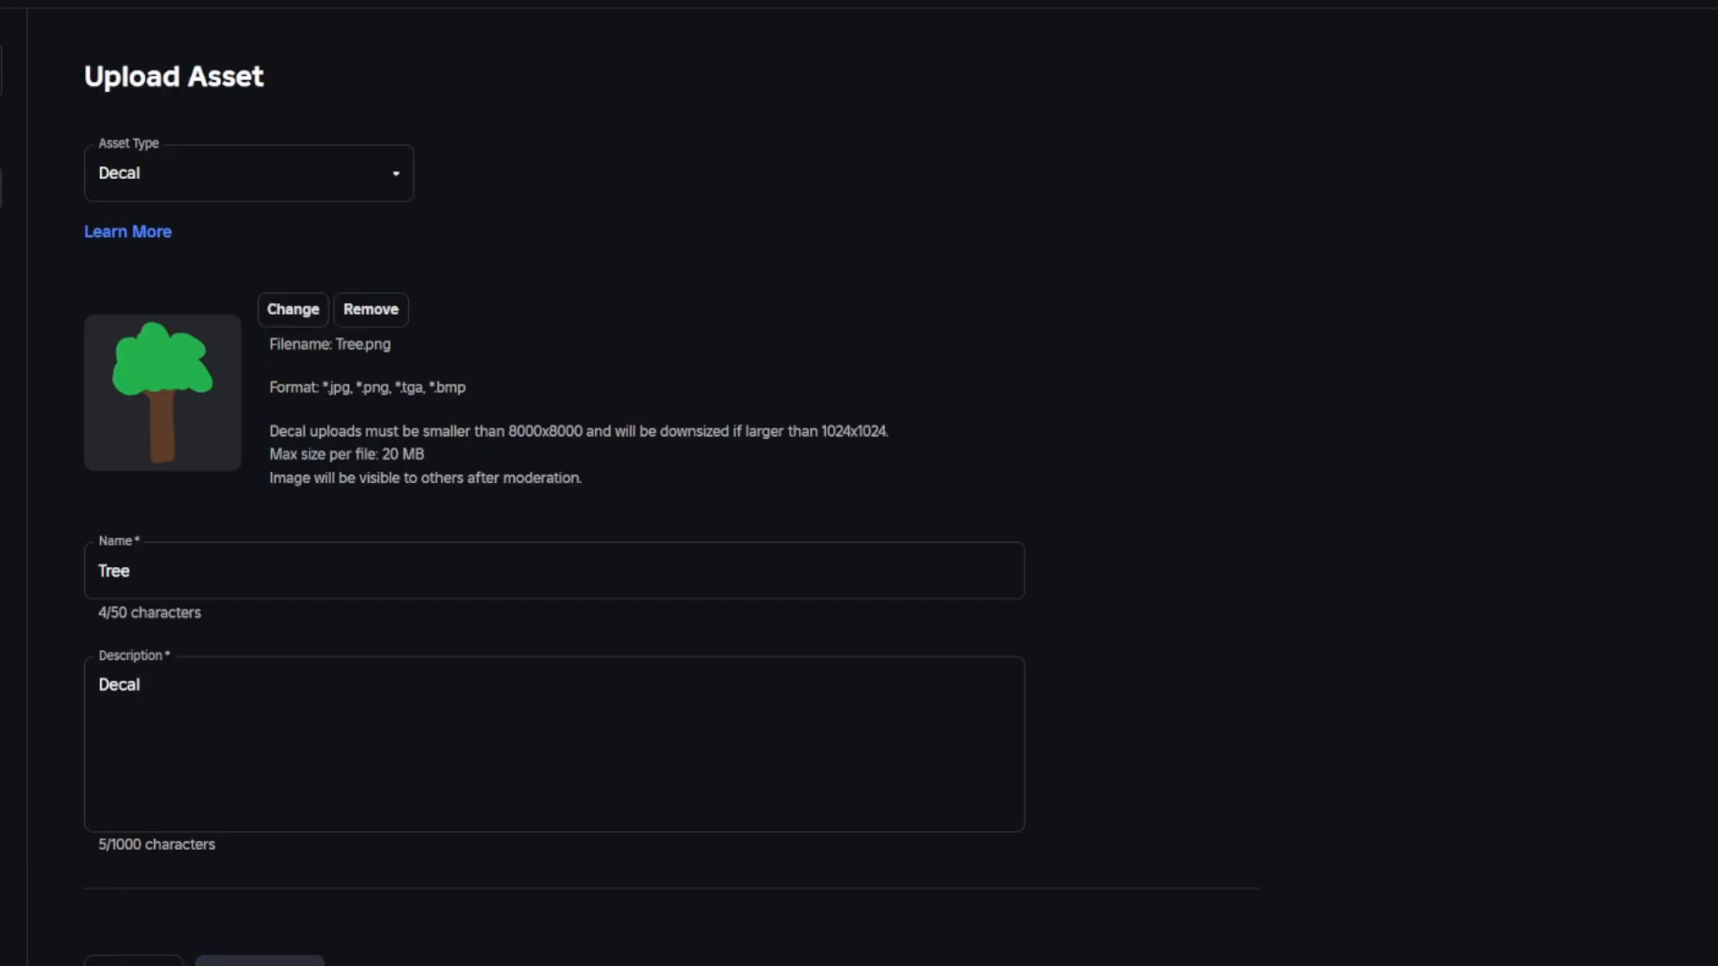
left_click(298, 766)
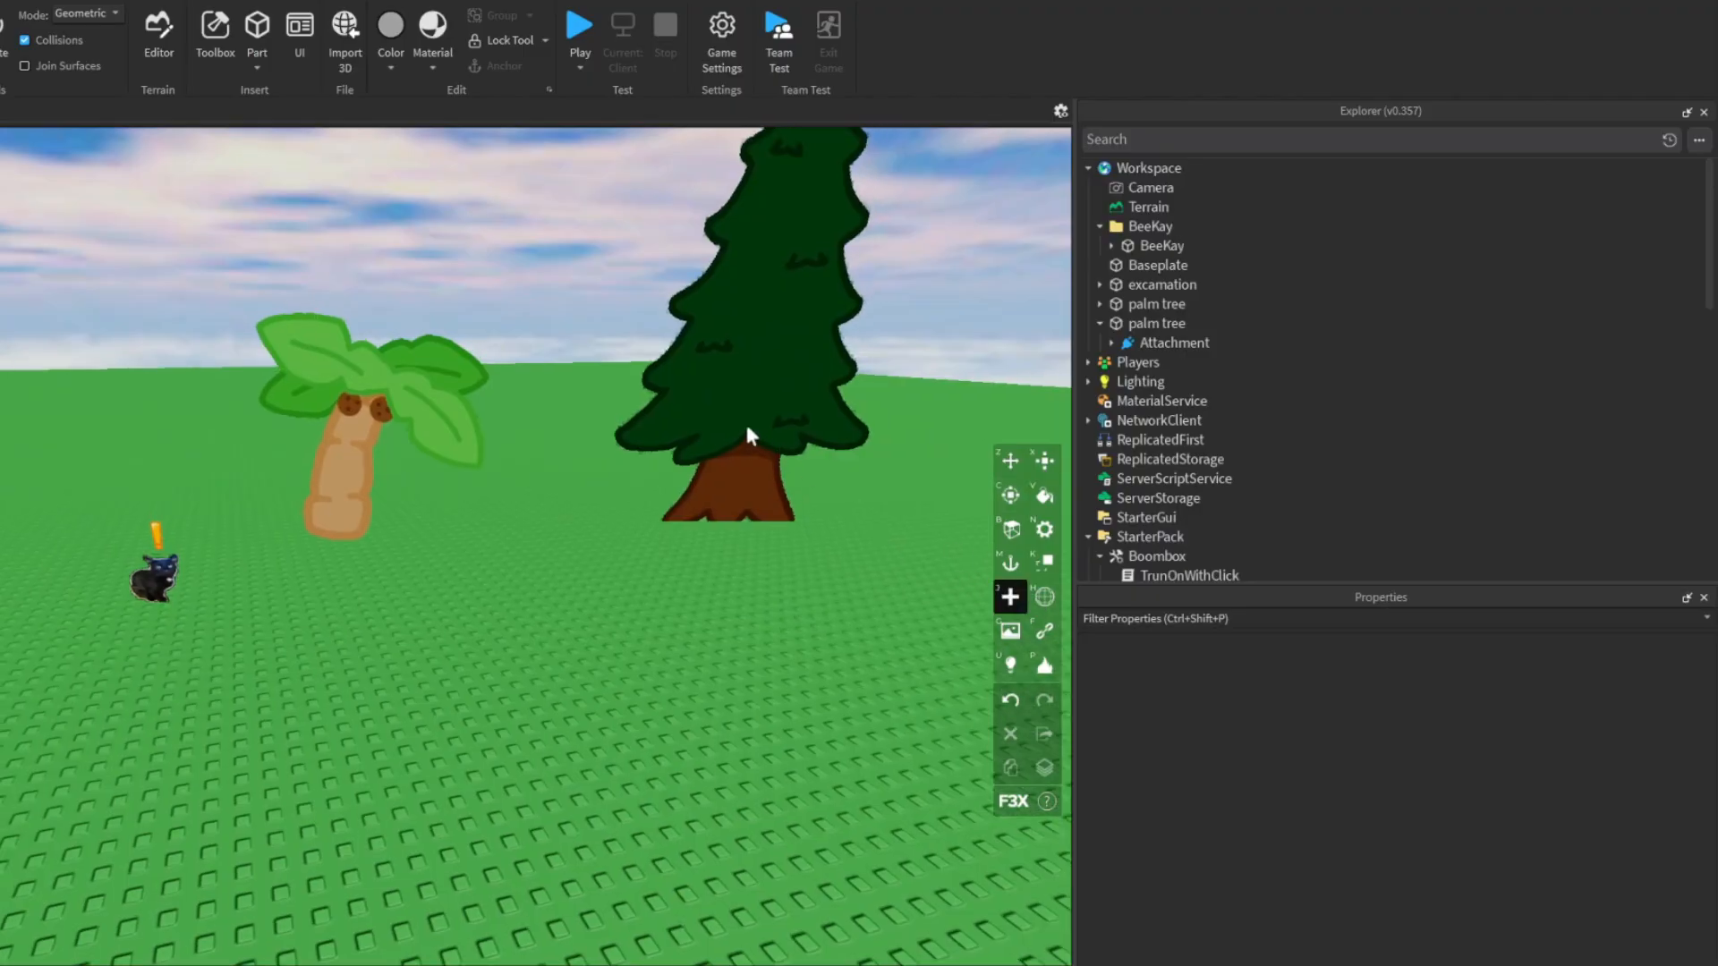
- Insert a new F3X part on the baseplate in front of the trees and stretch it into a tall rectangular pillar
key("w")
right_click_drag(747, 430, 702, 424)
left_click(396, 686)
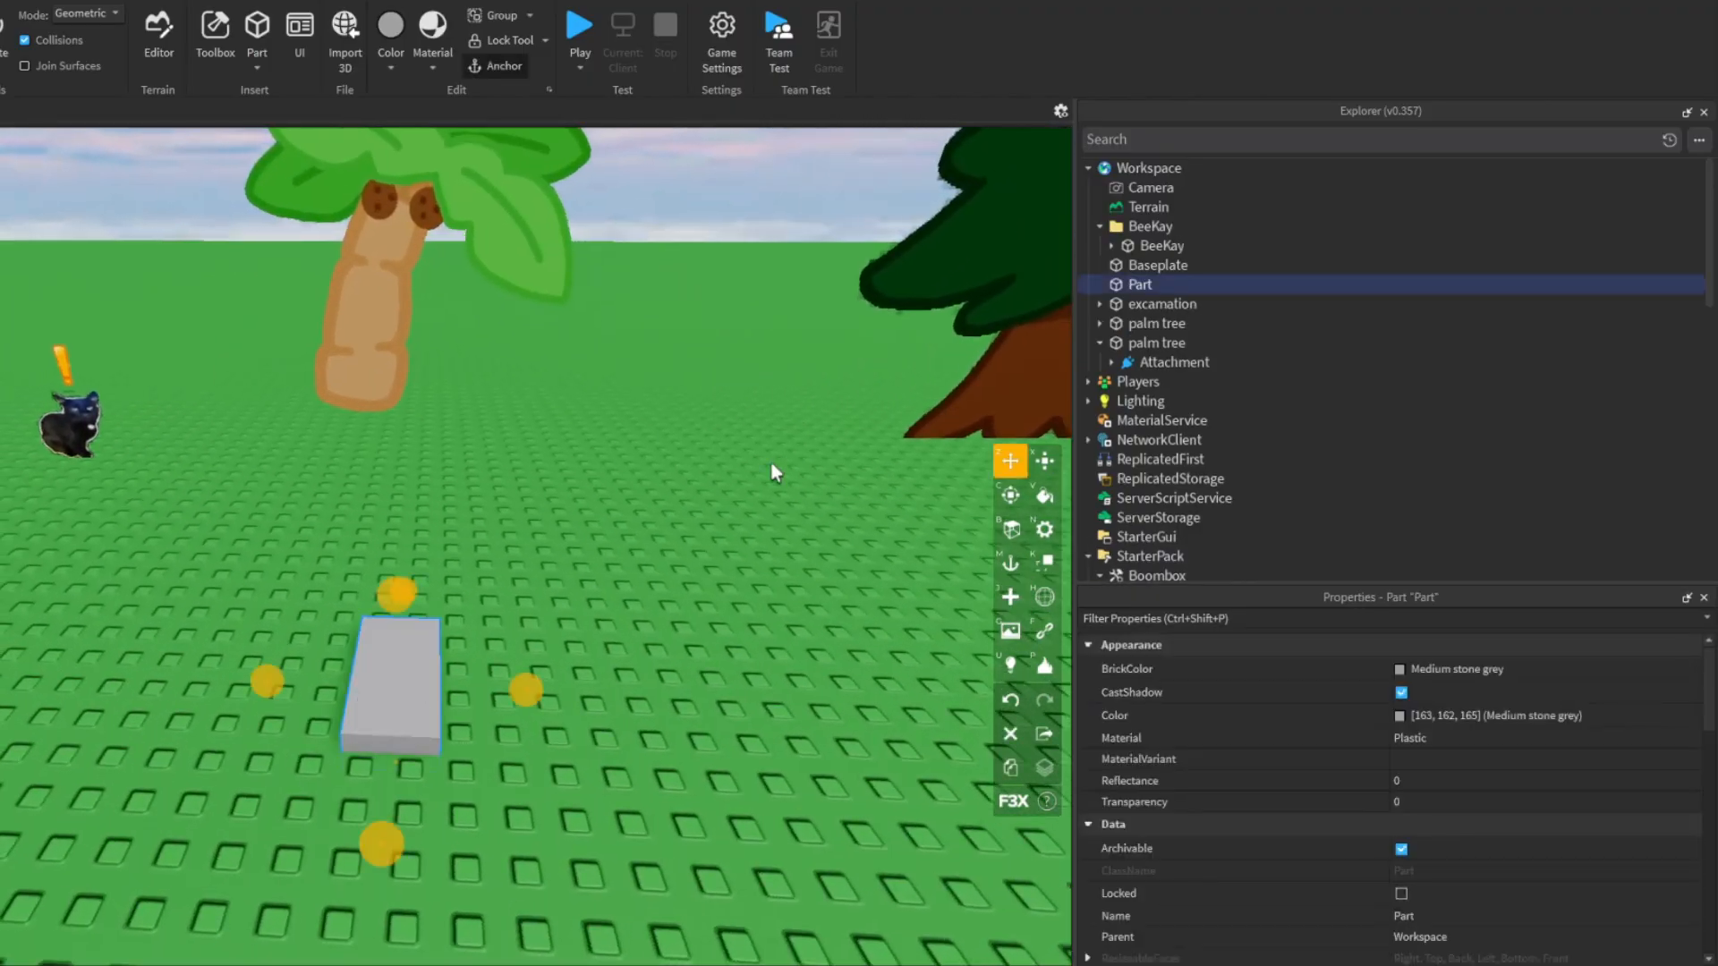
left_click_drag(394, 594, 393, 542)
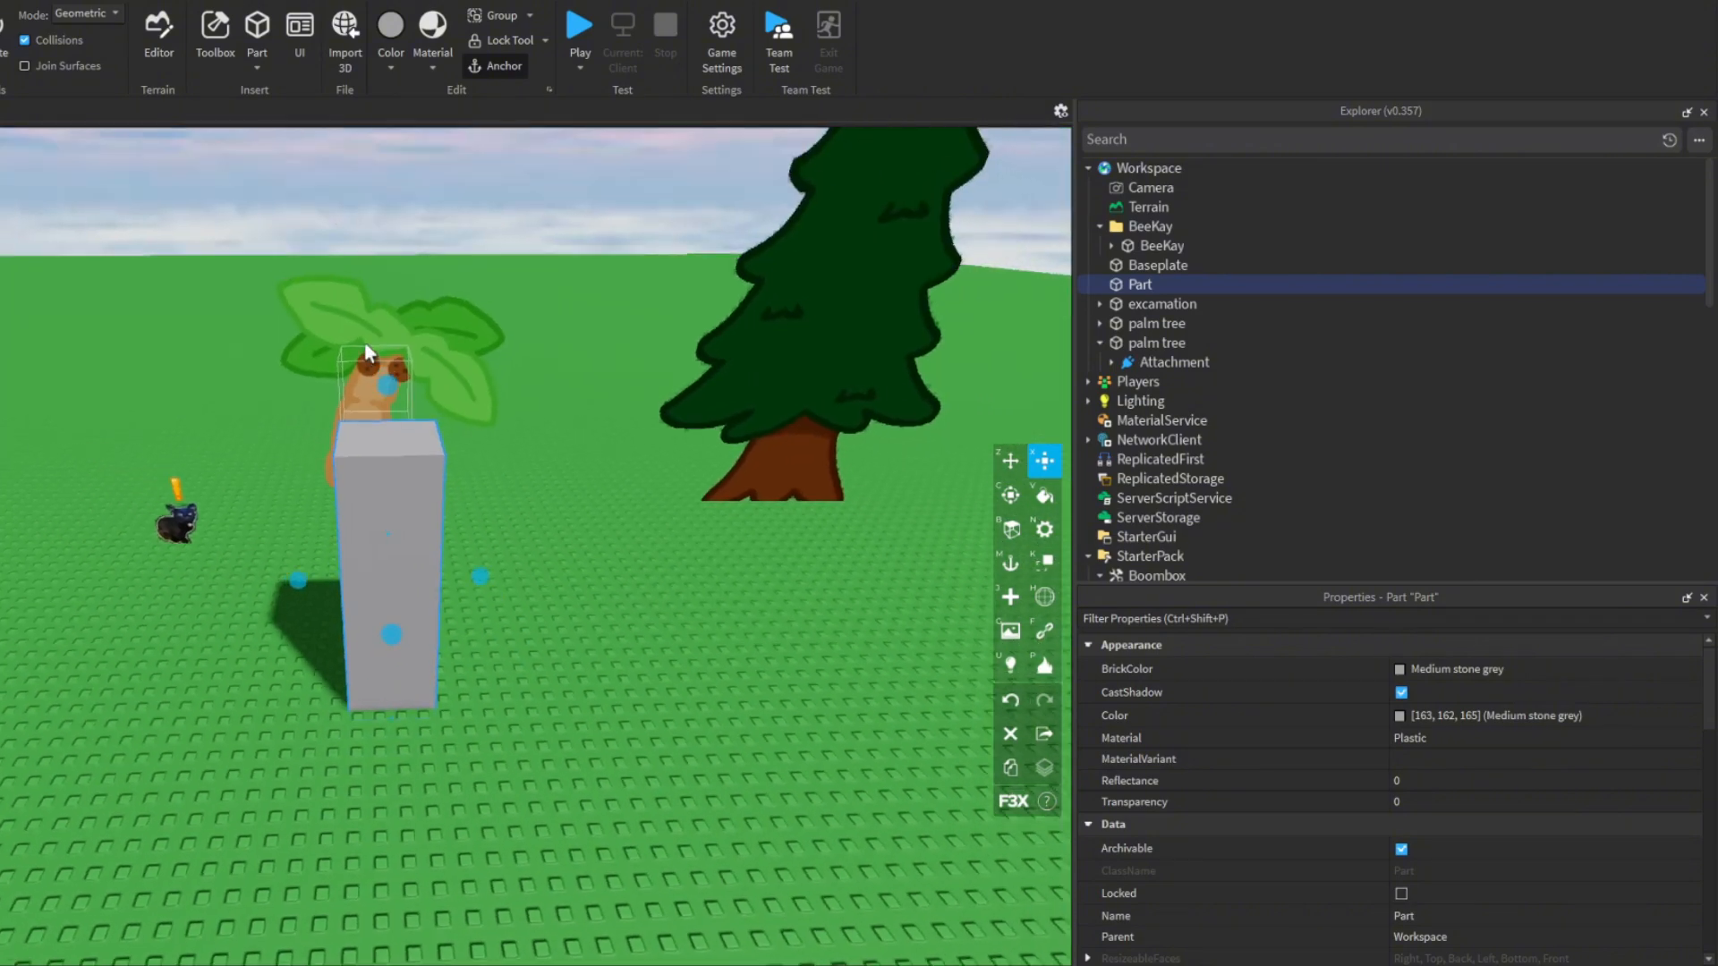
left_click_drag(374, 360, 339, 281)
right_click_drag(338, 281, 720, 436)
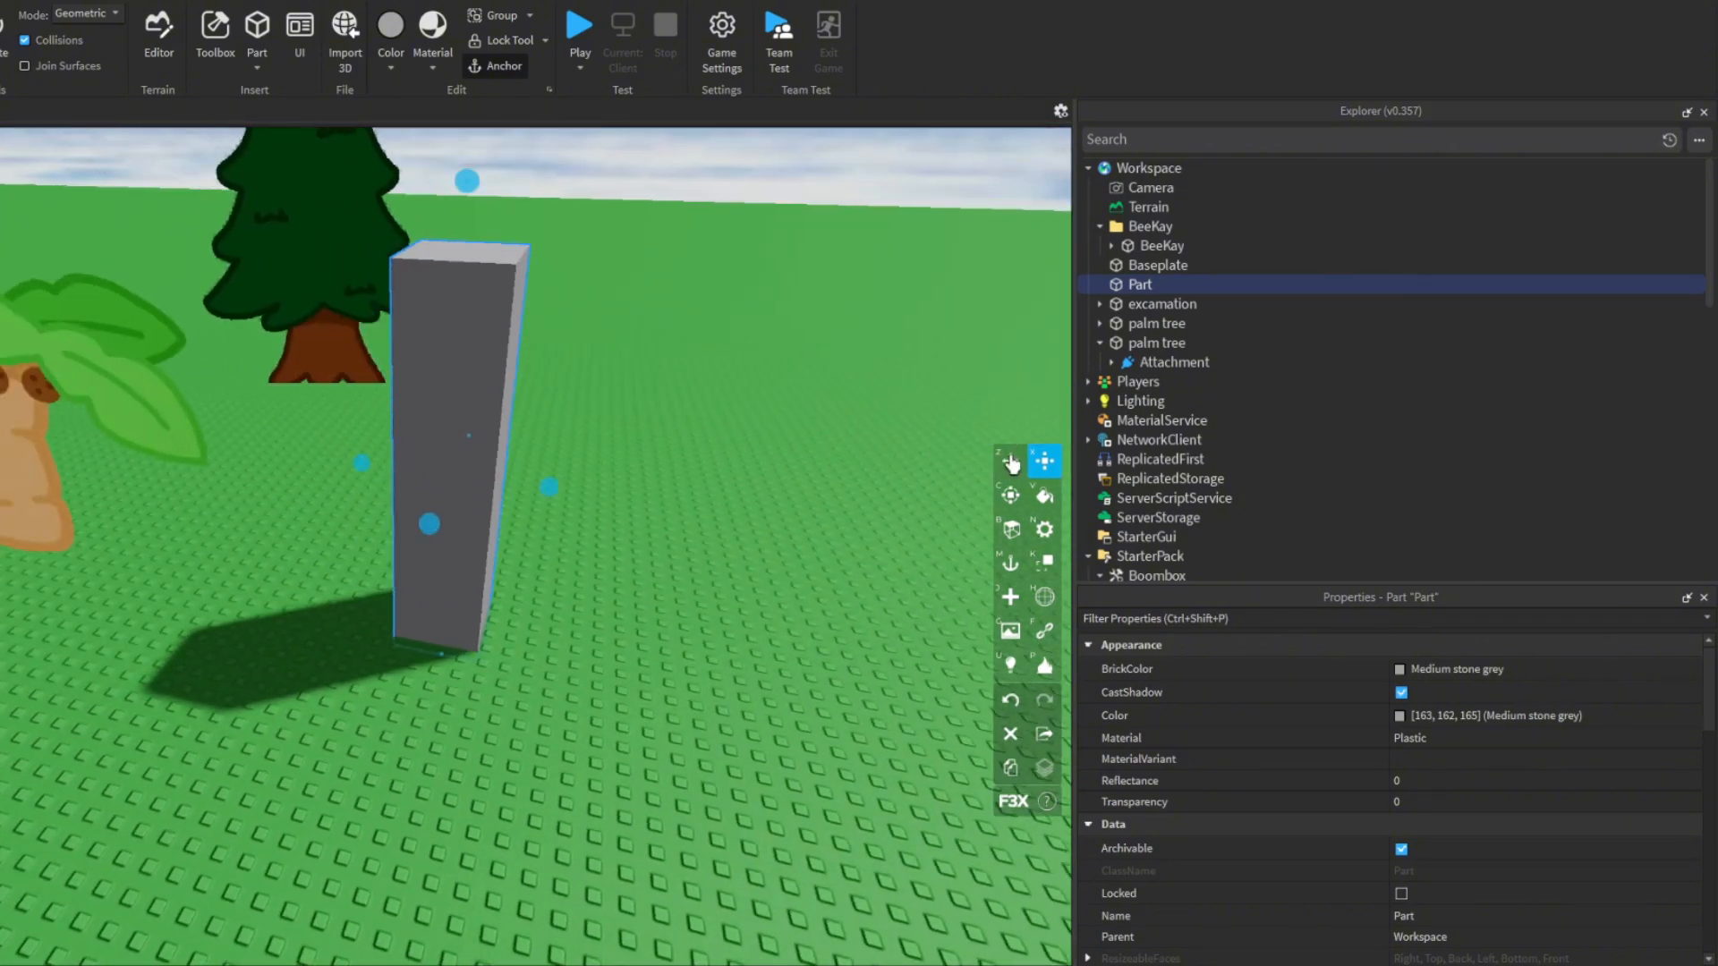
- Rename the pillar part as Tree, activate the Move tool, and check the part from different angles
key("z")
scroll(585, 528, "up", 5)
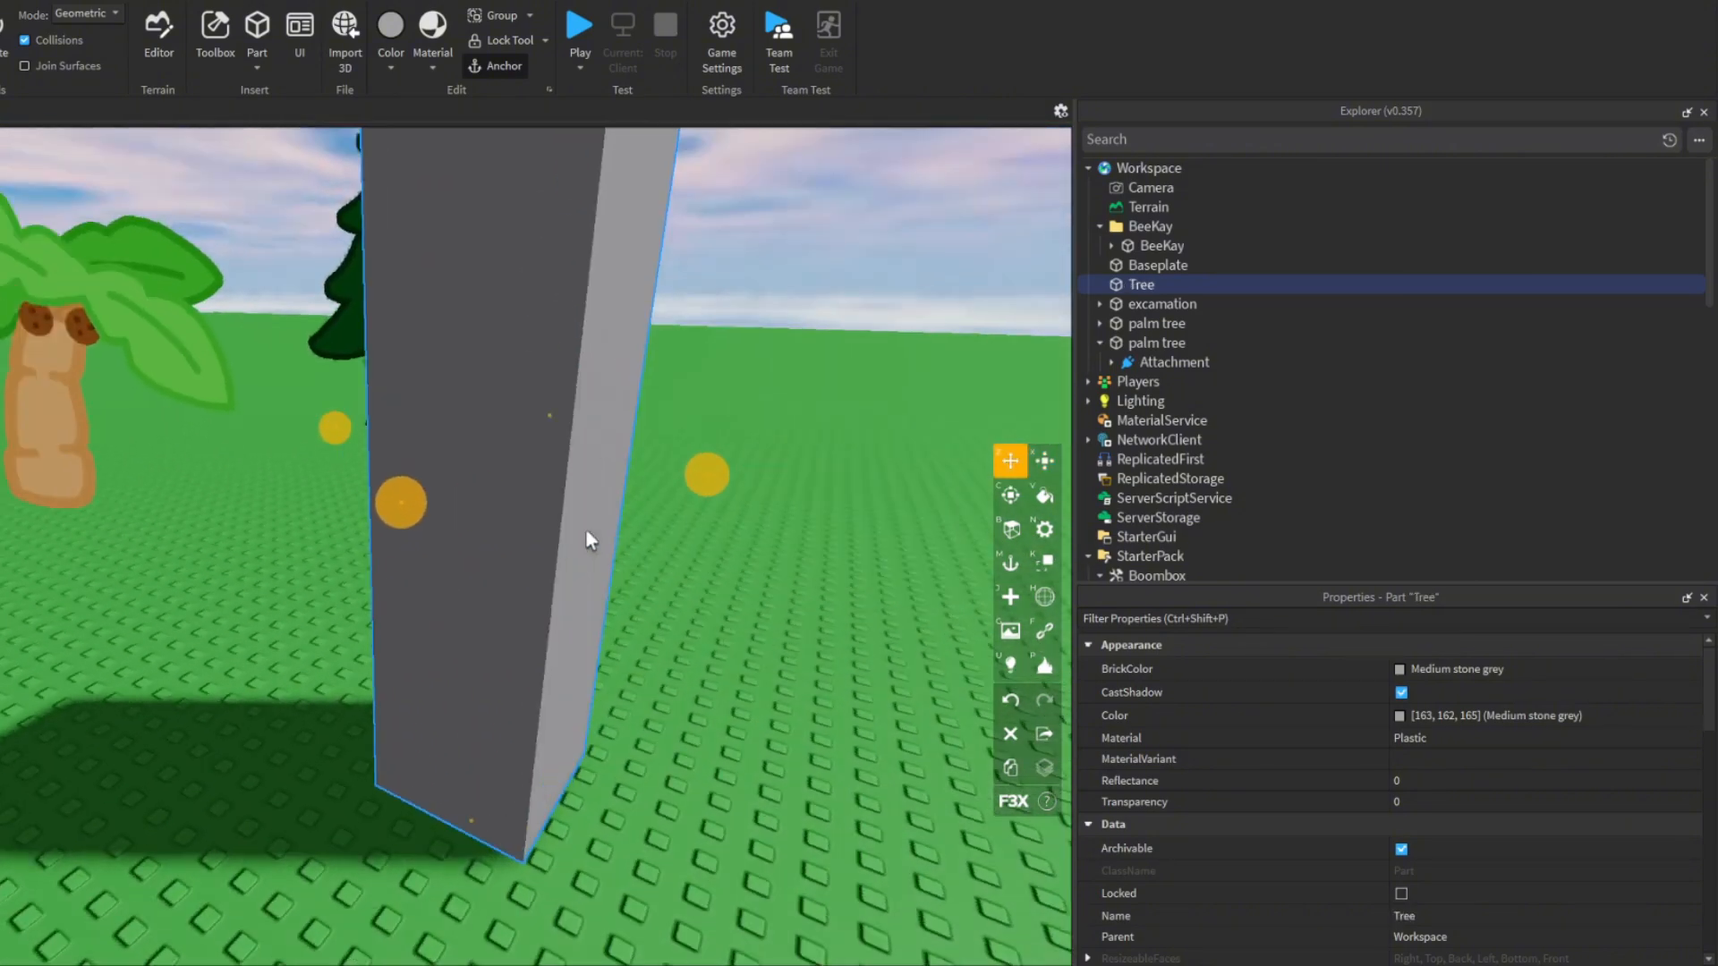
scroll(587, 532, "down", 5)
right_click_drag(587, 532, 587, 532)
scroll(652, 592, "down", 2)
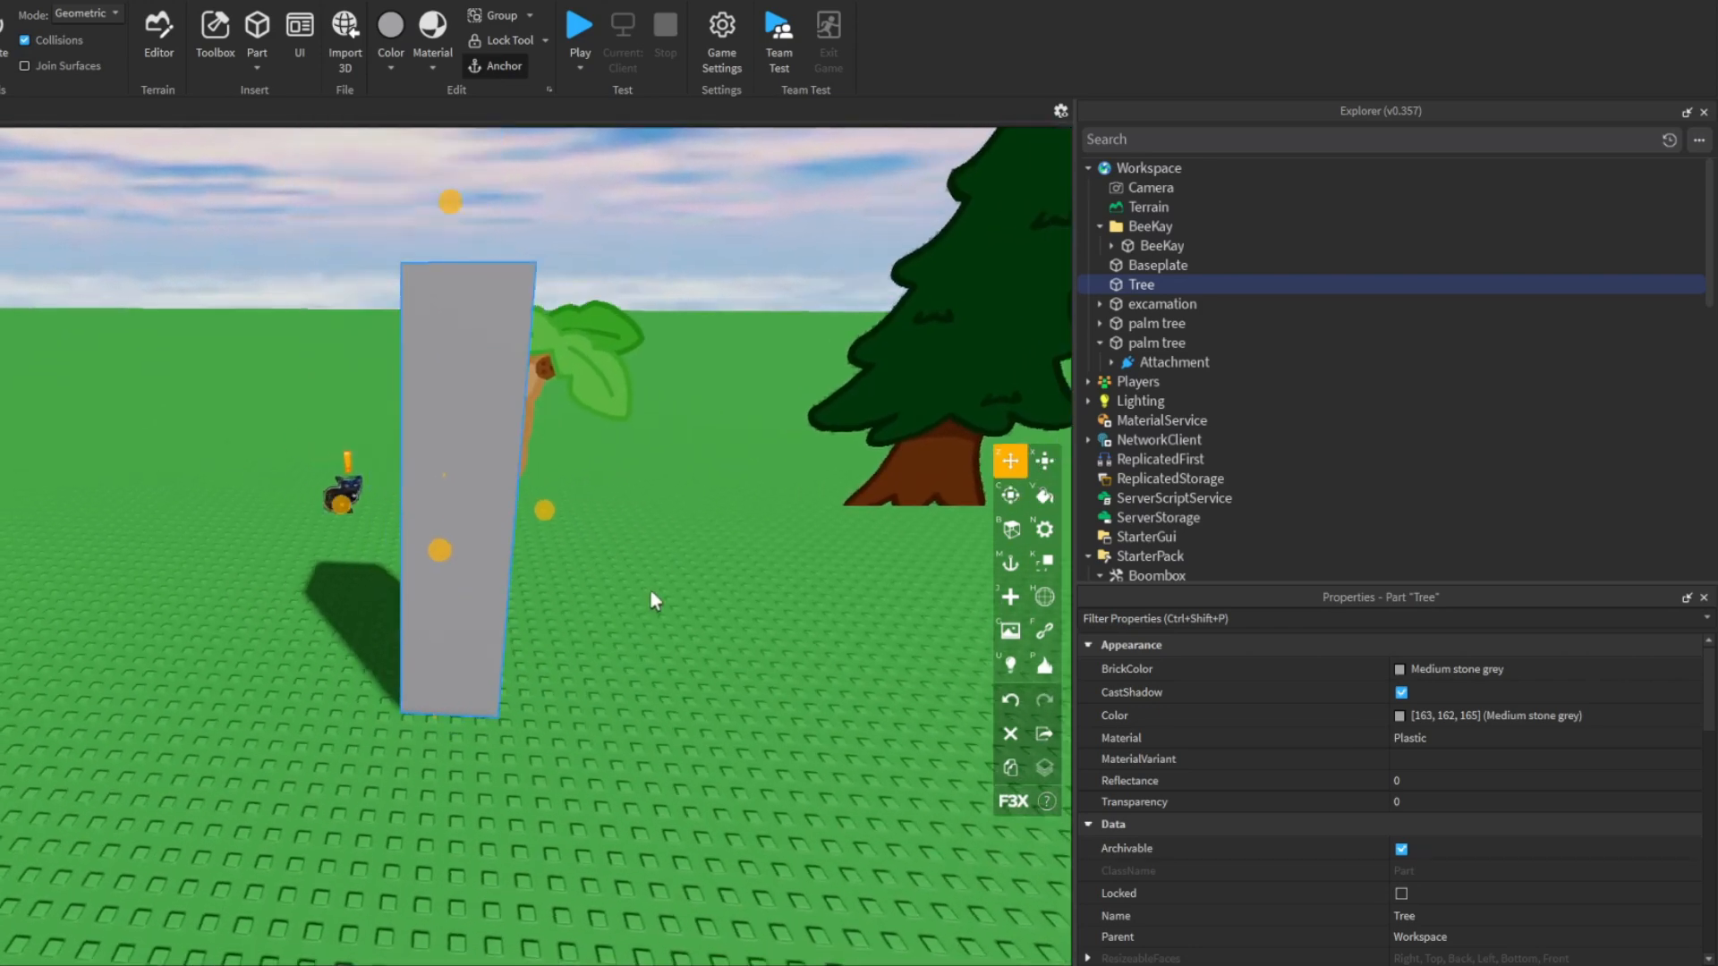
scroll(655, 601, "up", 4)
right_click_drag(687, 643, 688, 642)
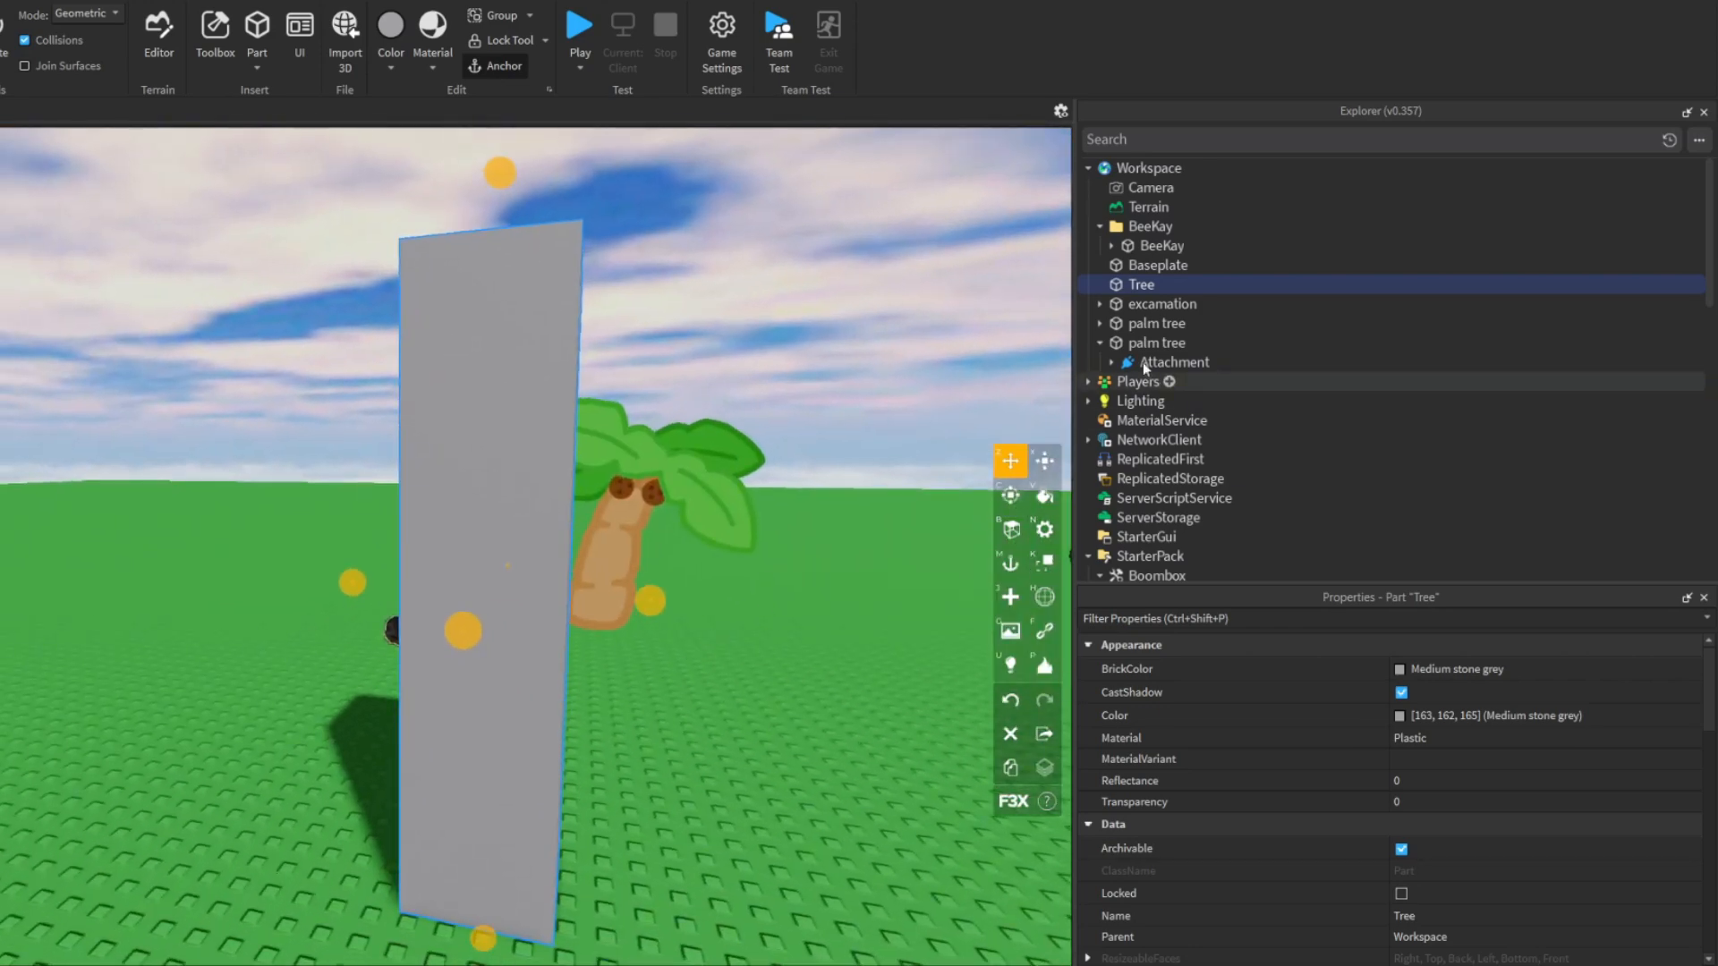
- Add an Attachment object inside the Tree part
left_click(1163, 284)
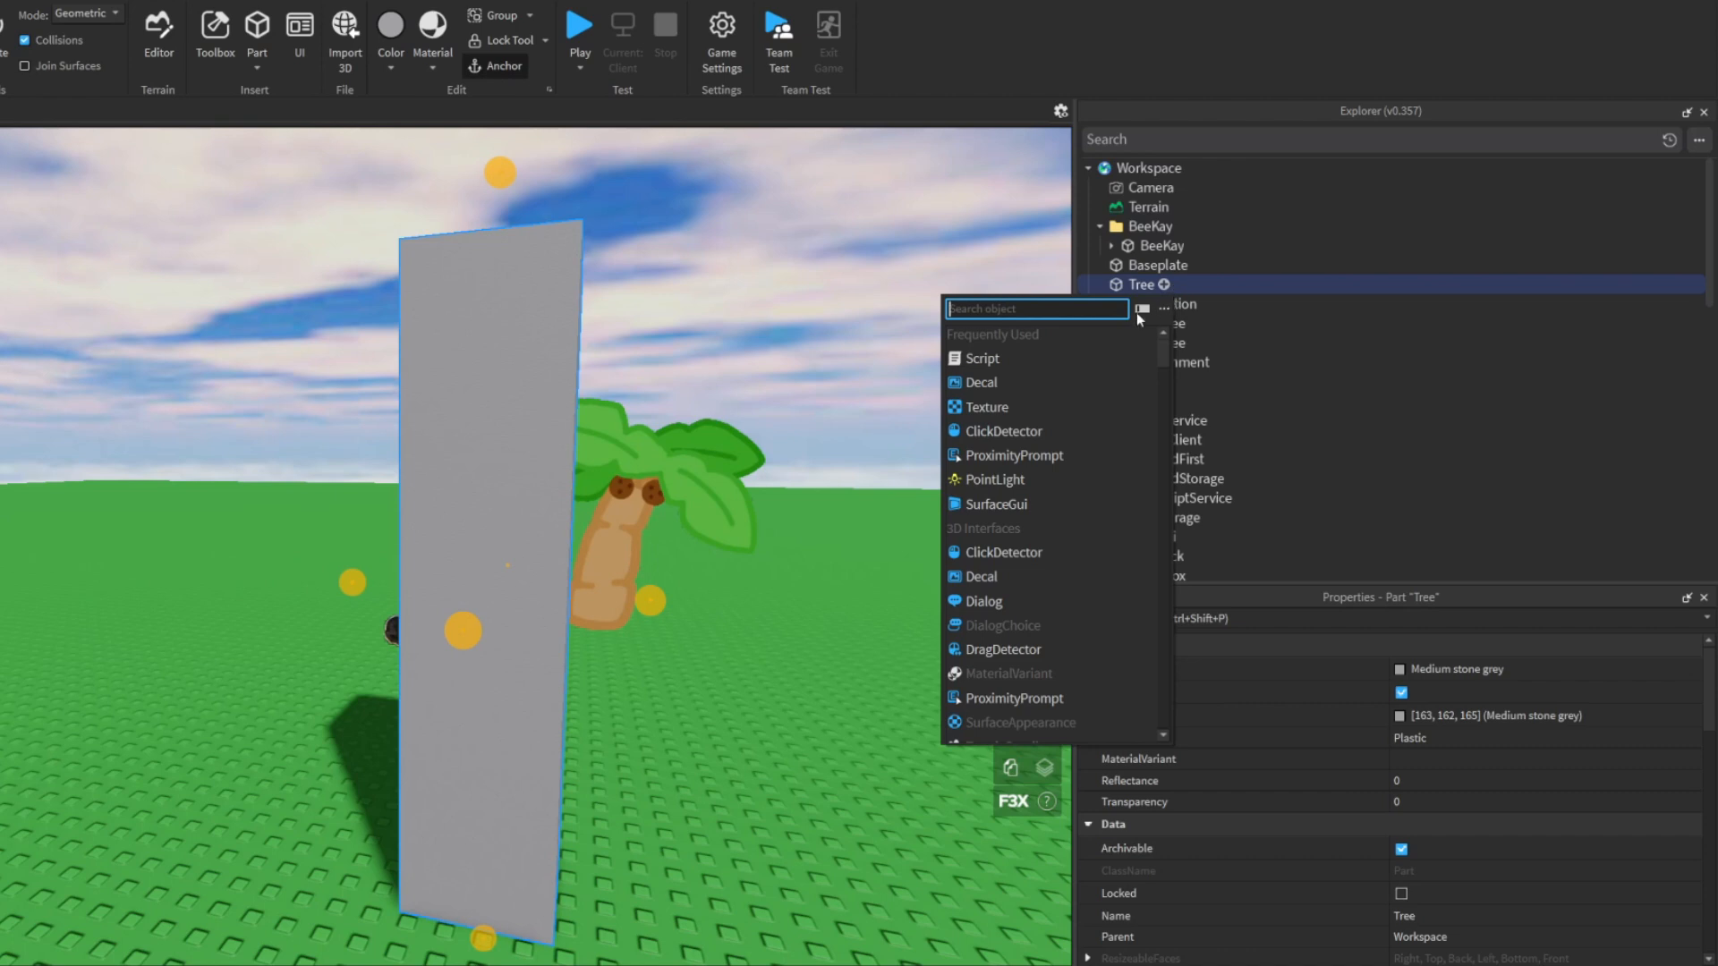
type("att")
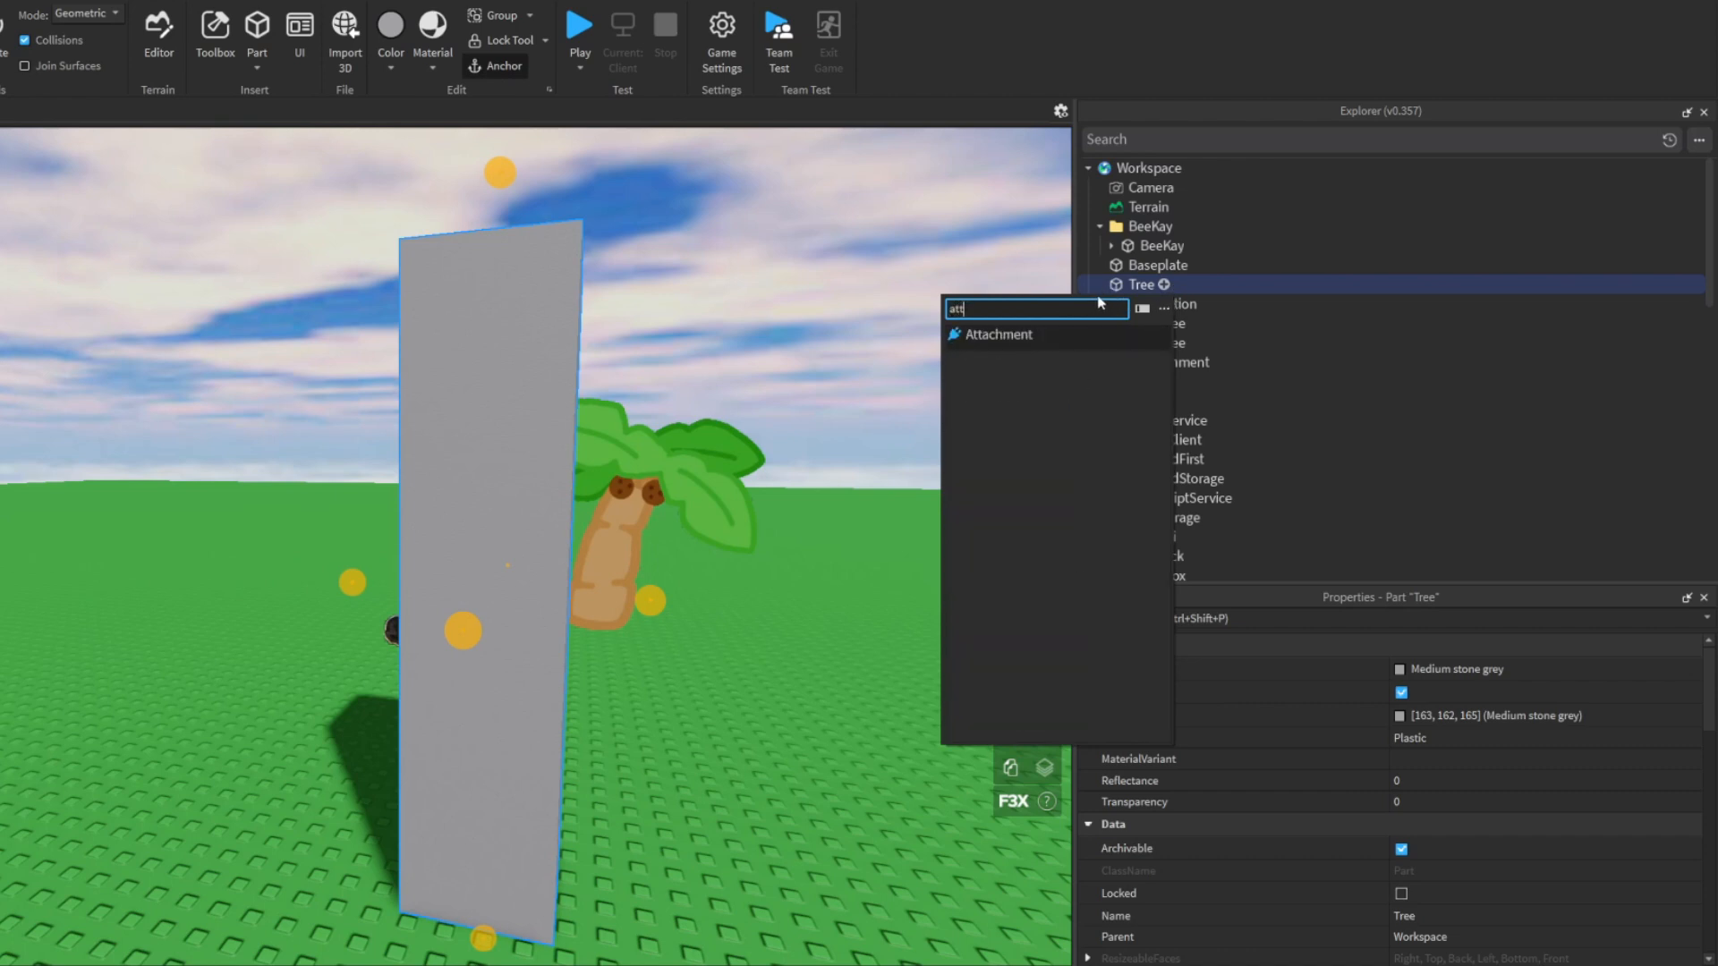
left_click(981, 336)
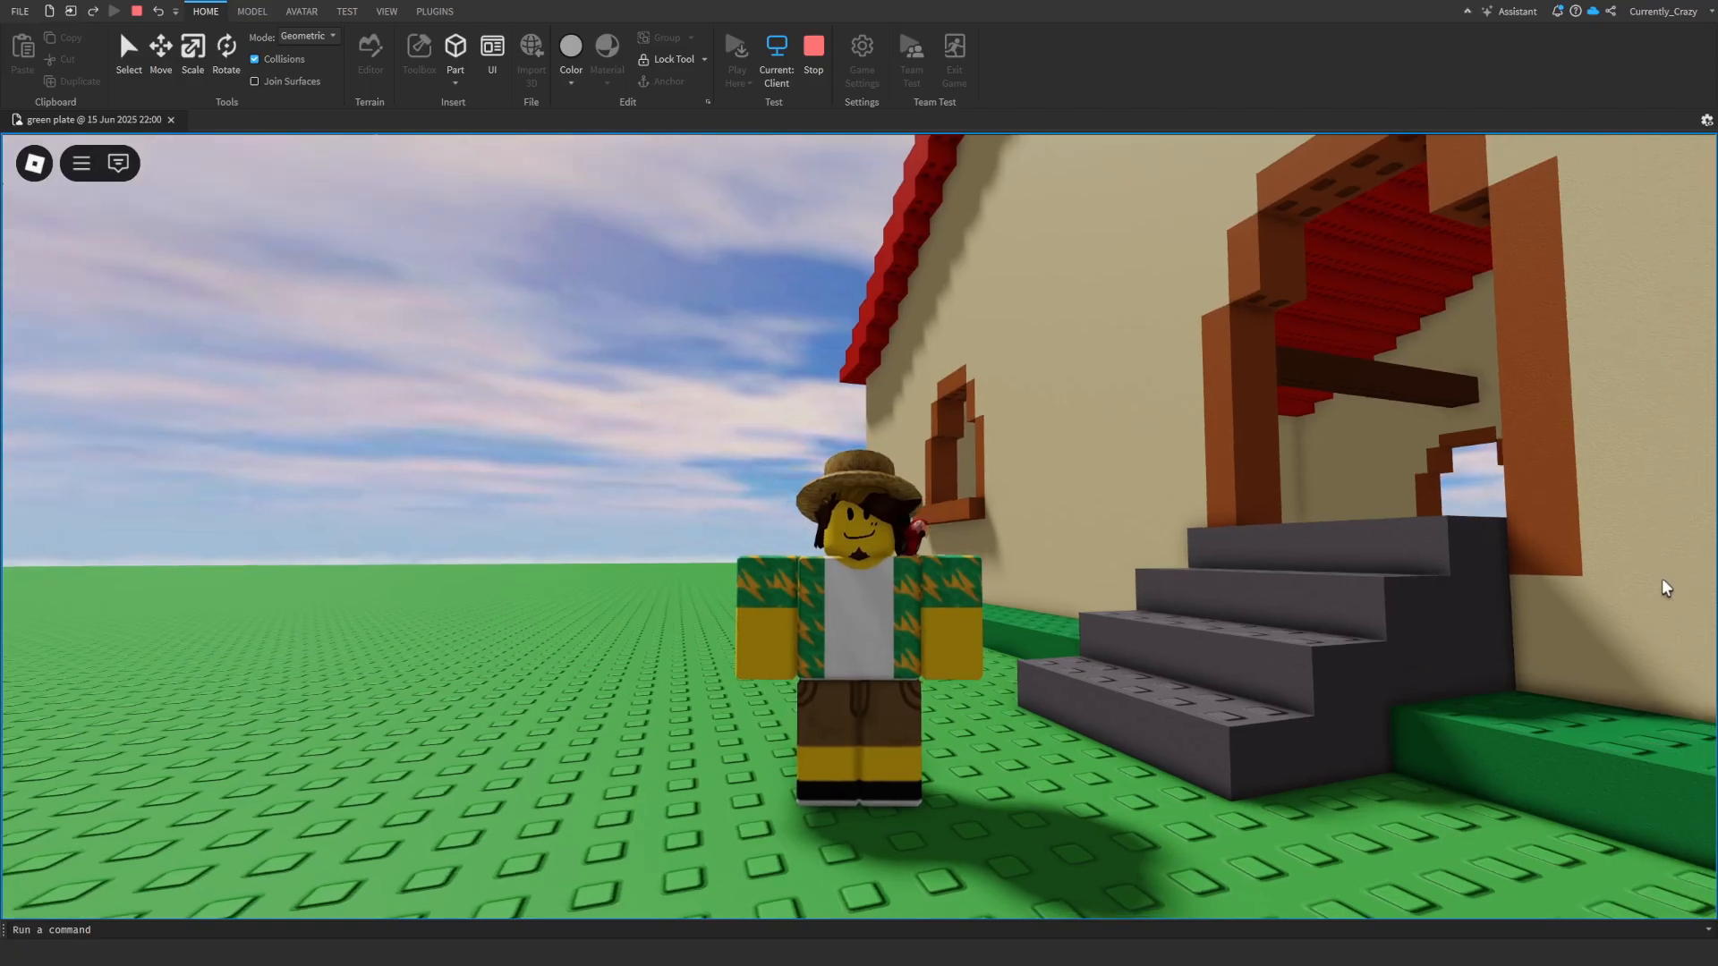
scroll(1666, 588, "up", 5)
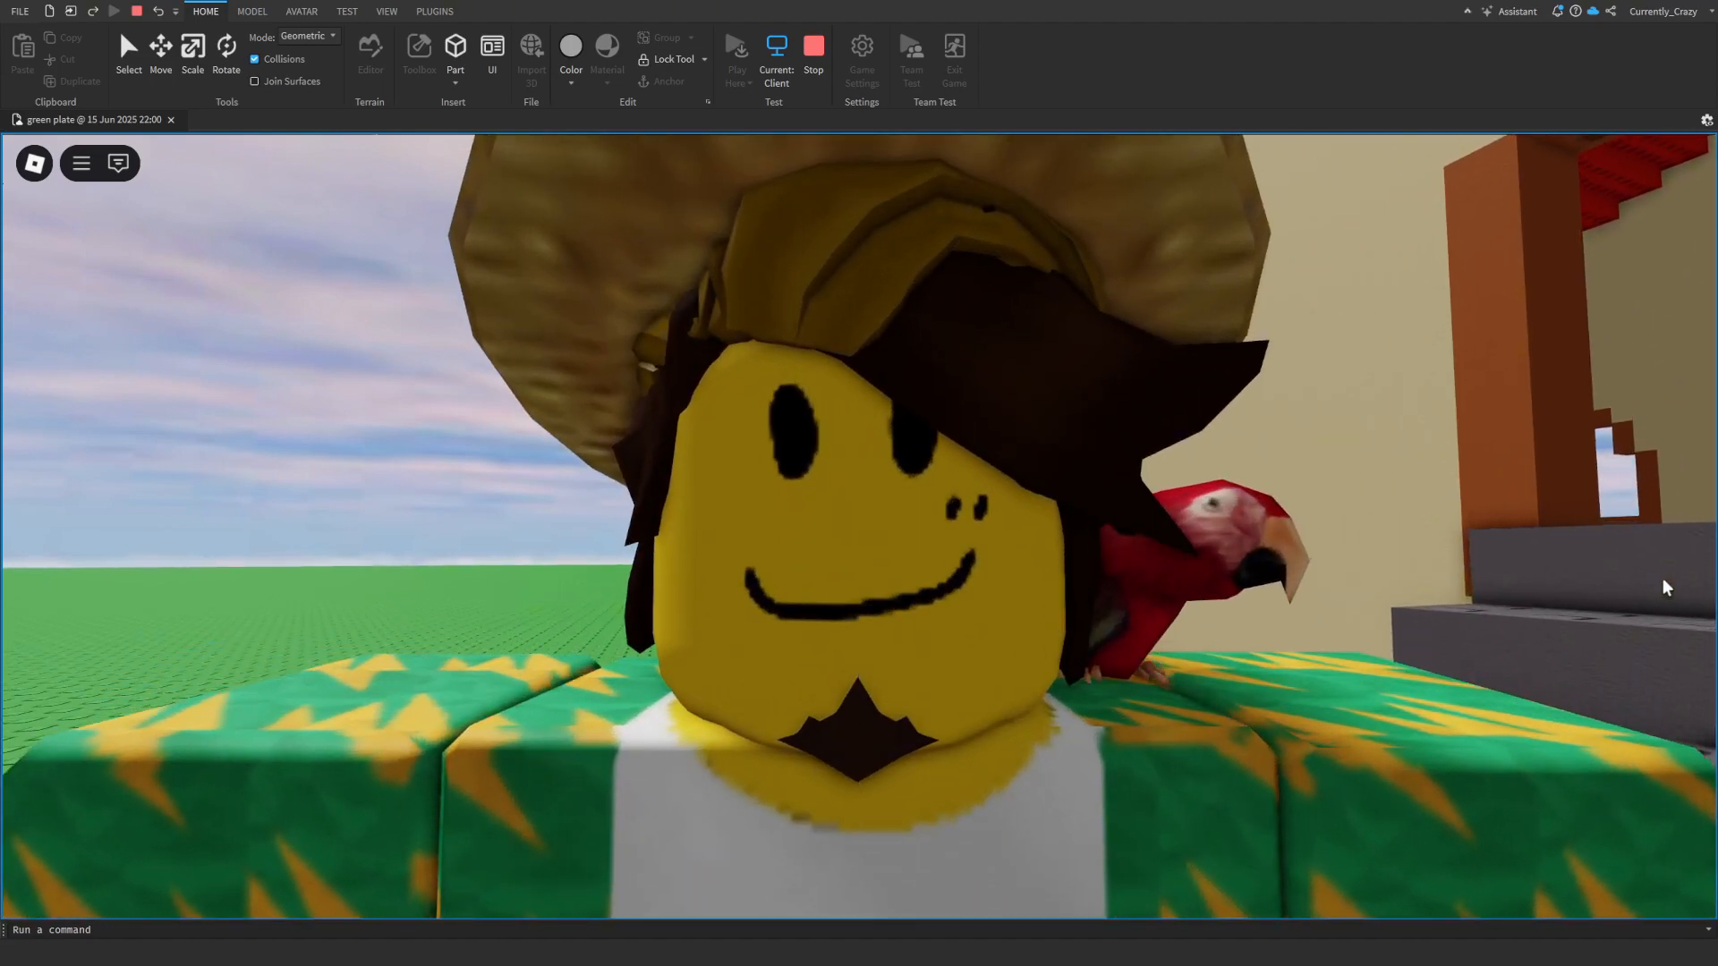
scroll(1666, 588, "down", 5)
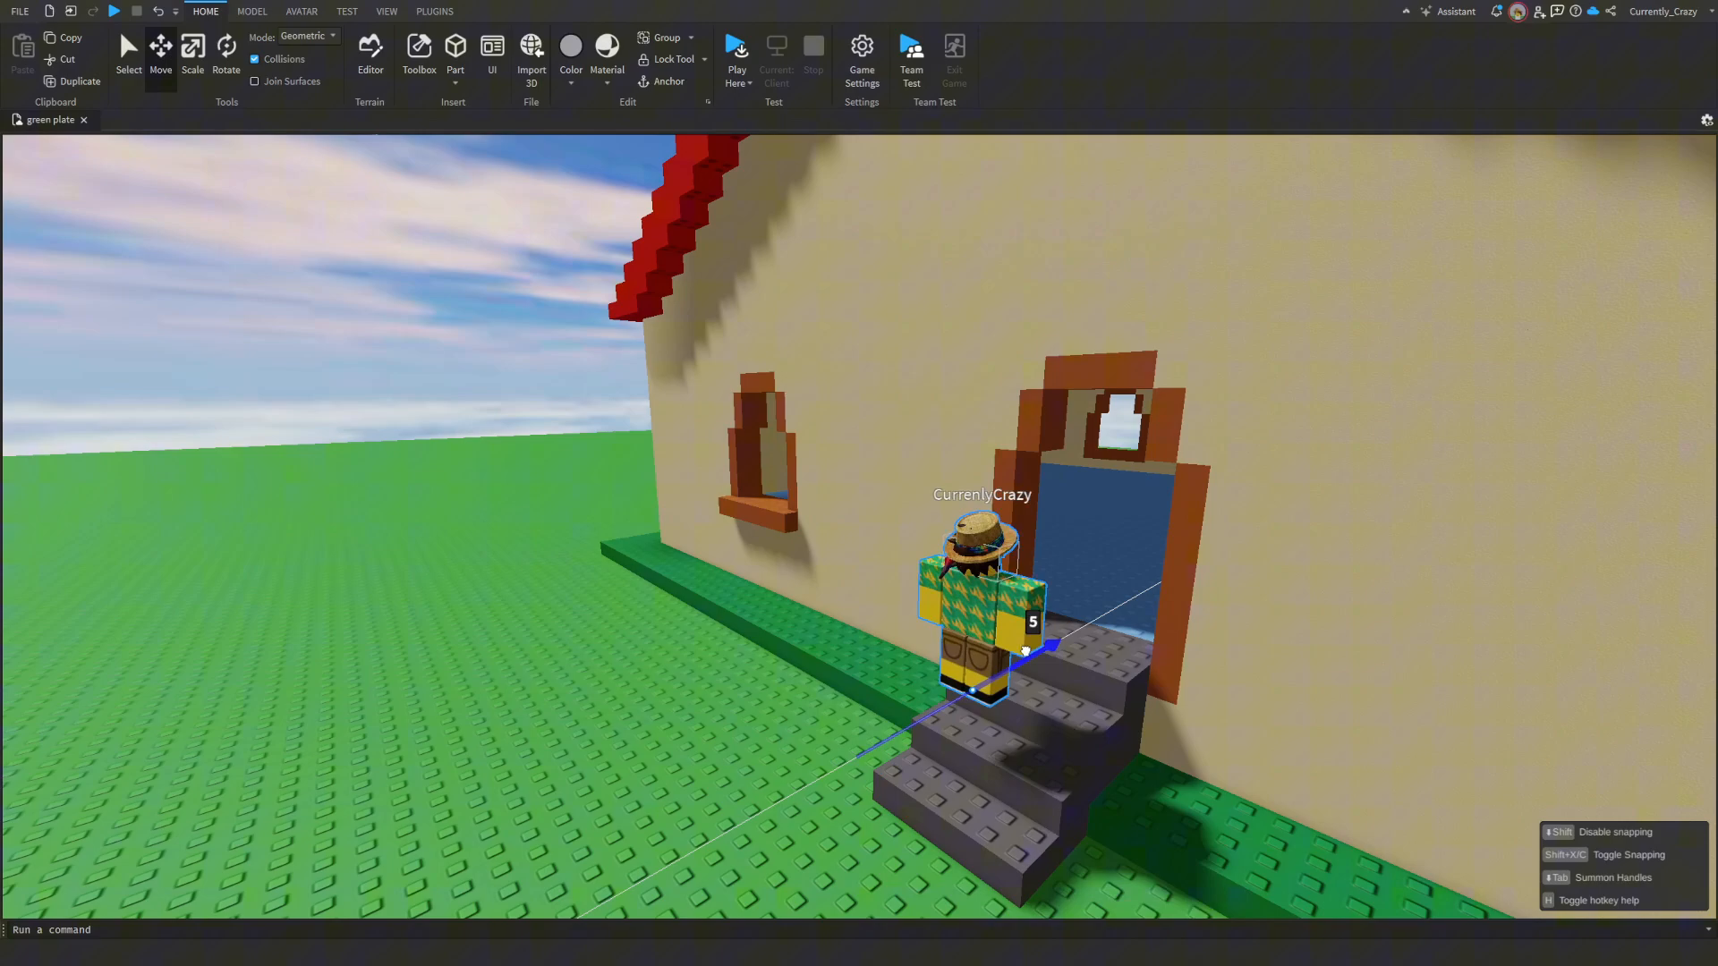
left_click_drag(993, 528, 1263, 555)
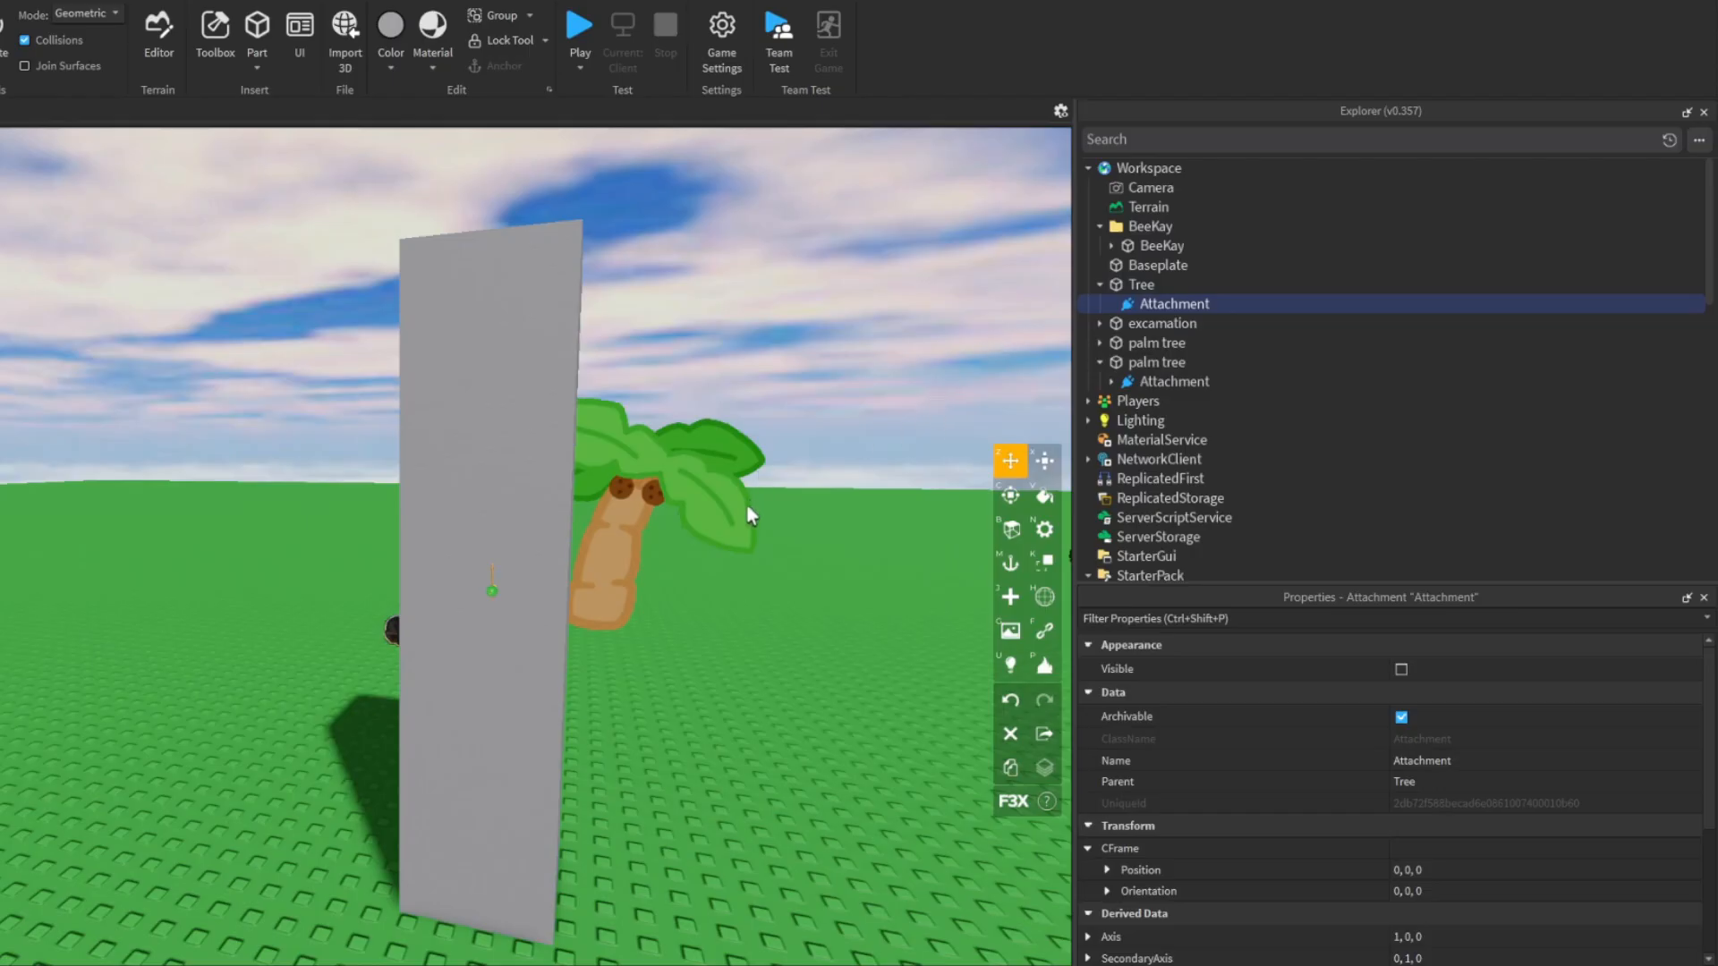
- Add a ParticleEmitter object inside the Tree part's Attachment
right_click_drag(746, 505, 746, 525)
key("w")
key("s")
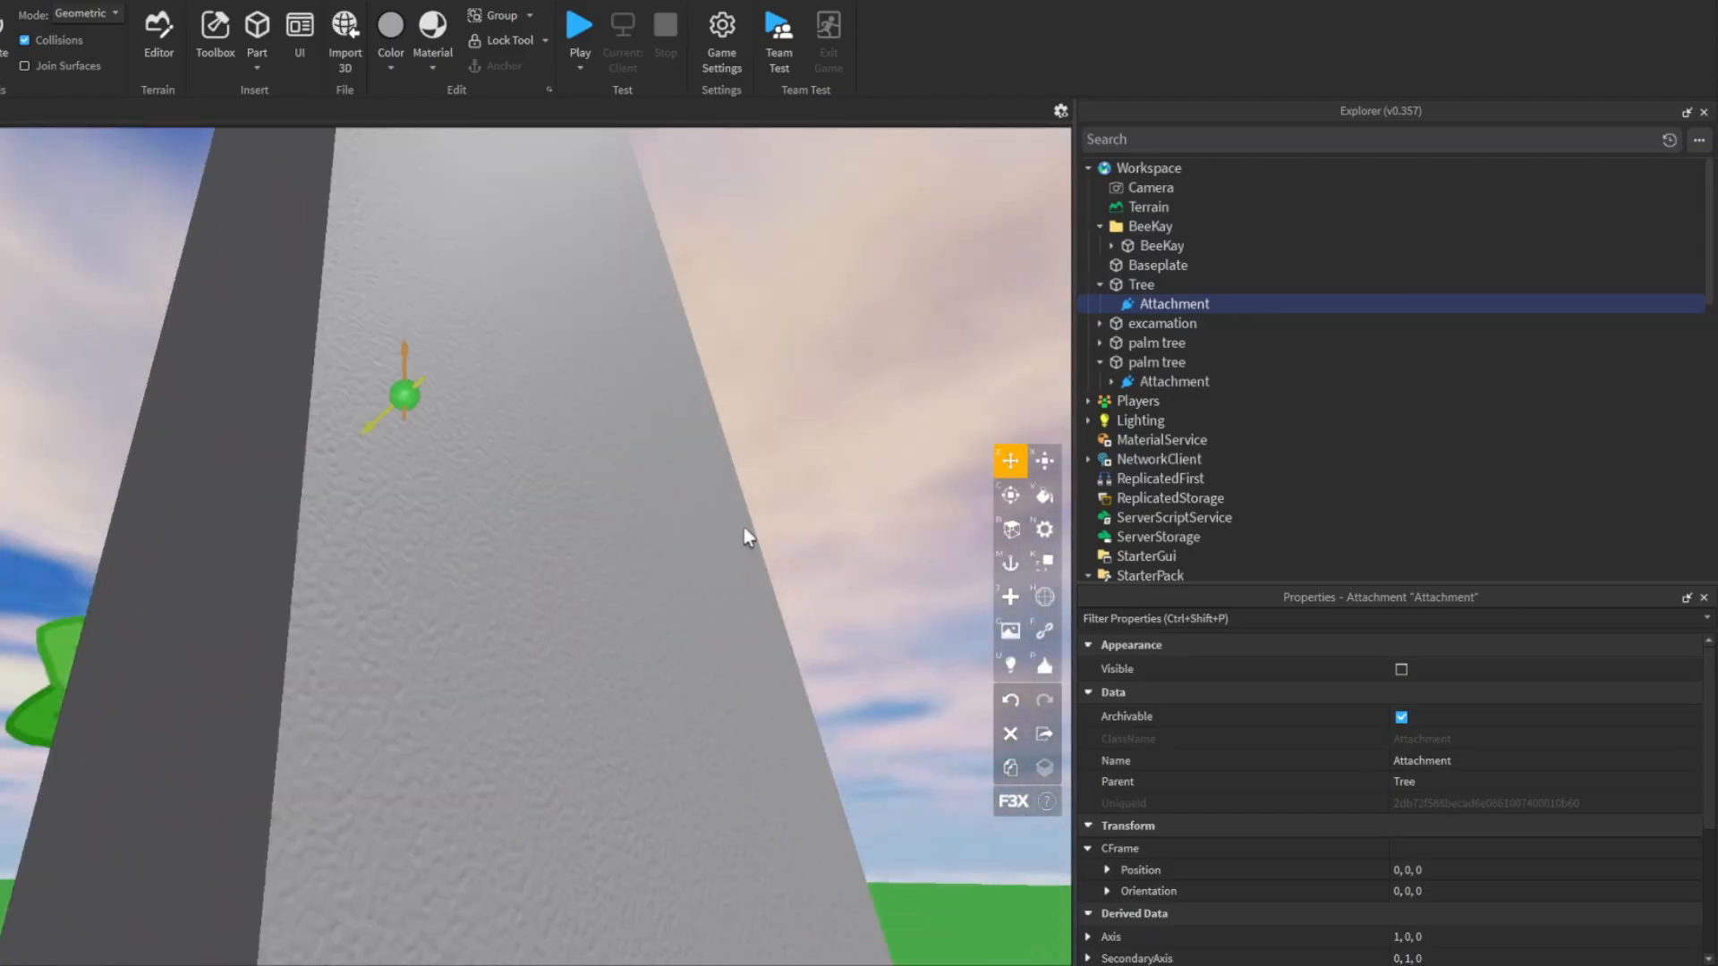
left_click(1219, 303)
left_click(1044, 370)
key("w")
right_click_drag(742, 389, 742, 387)
key("s")
key("w")
key("s")
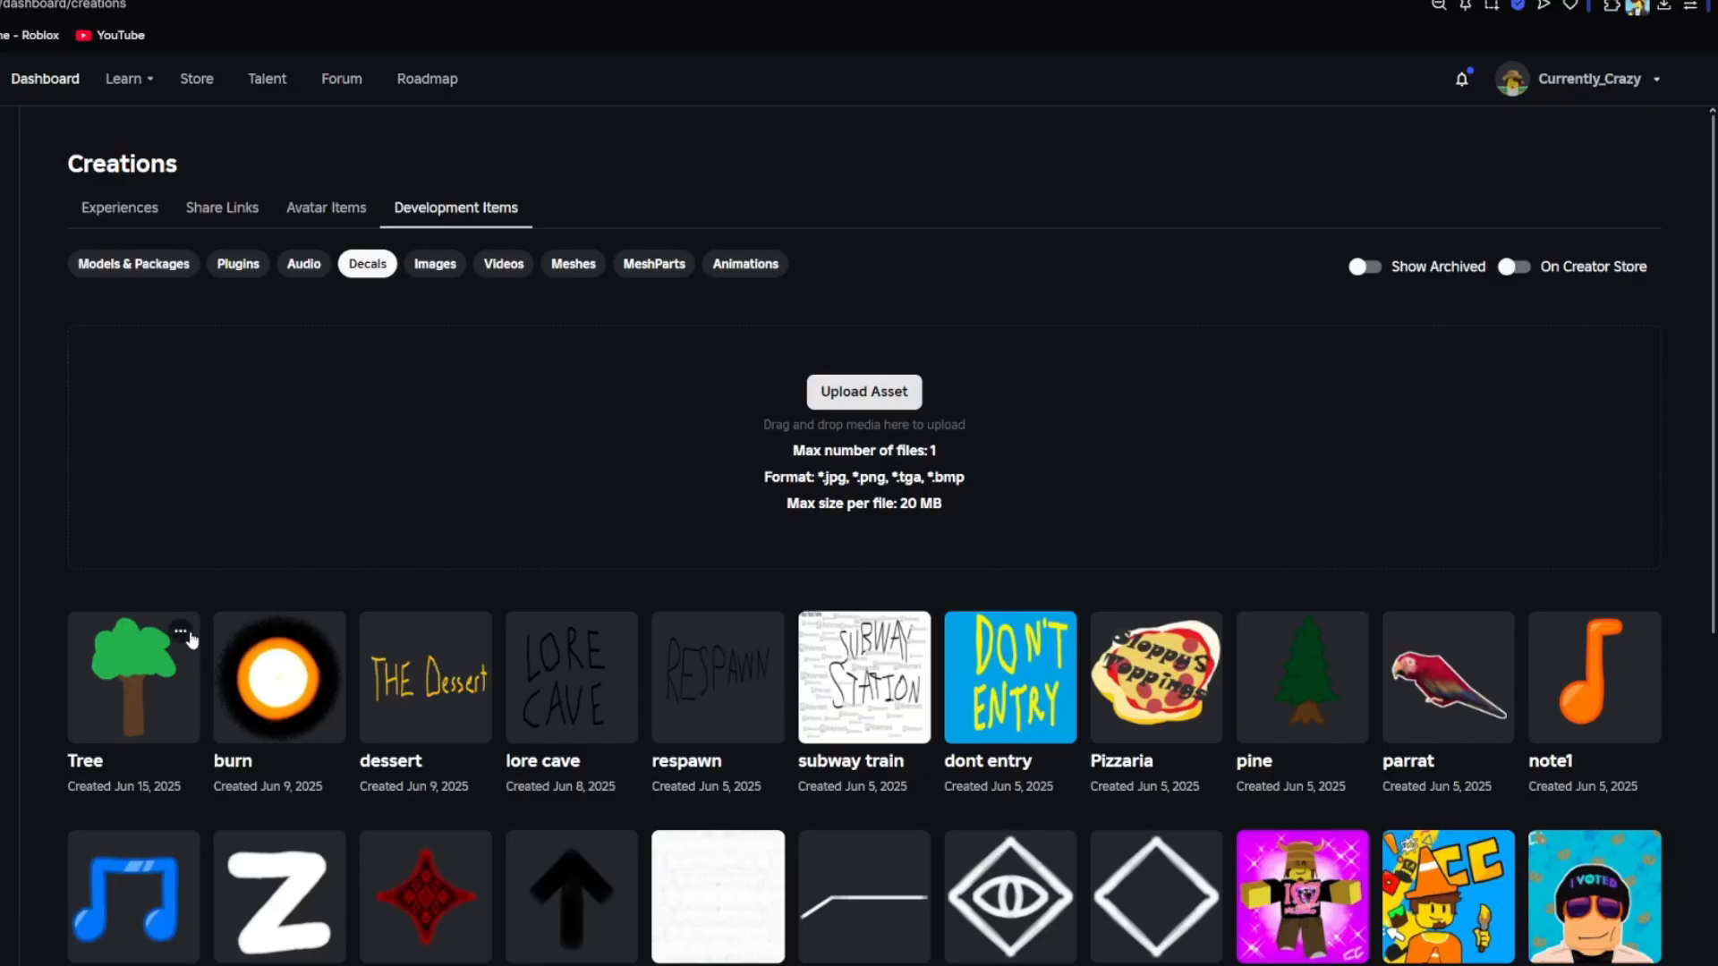
- Copy the Tree decal's asset ID from the Roblox Creator Dashboard and paste it as the ParticleEmitter's texture in Roblox Studio
left_click(181, 633)
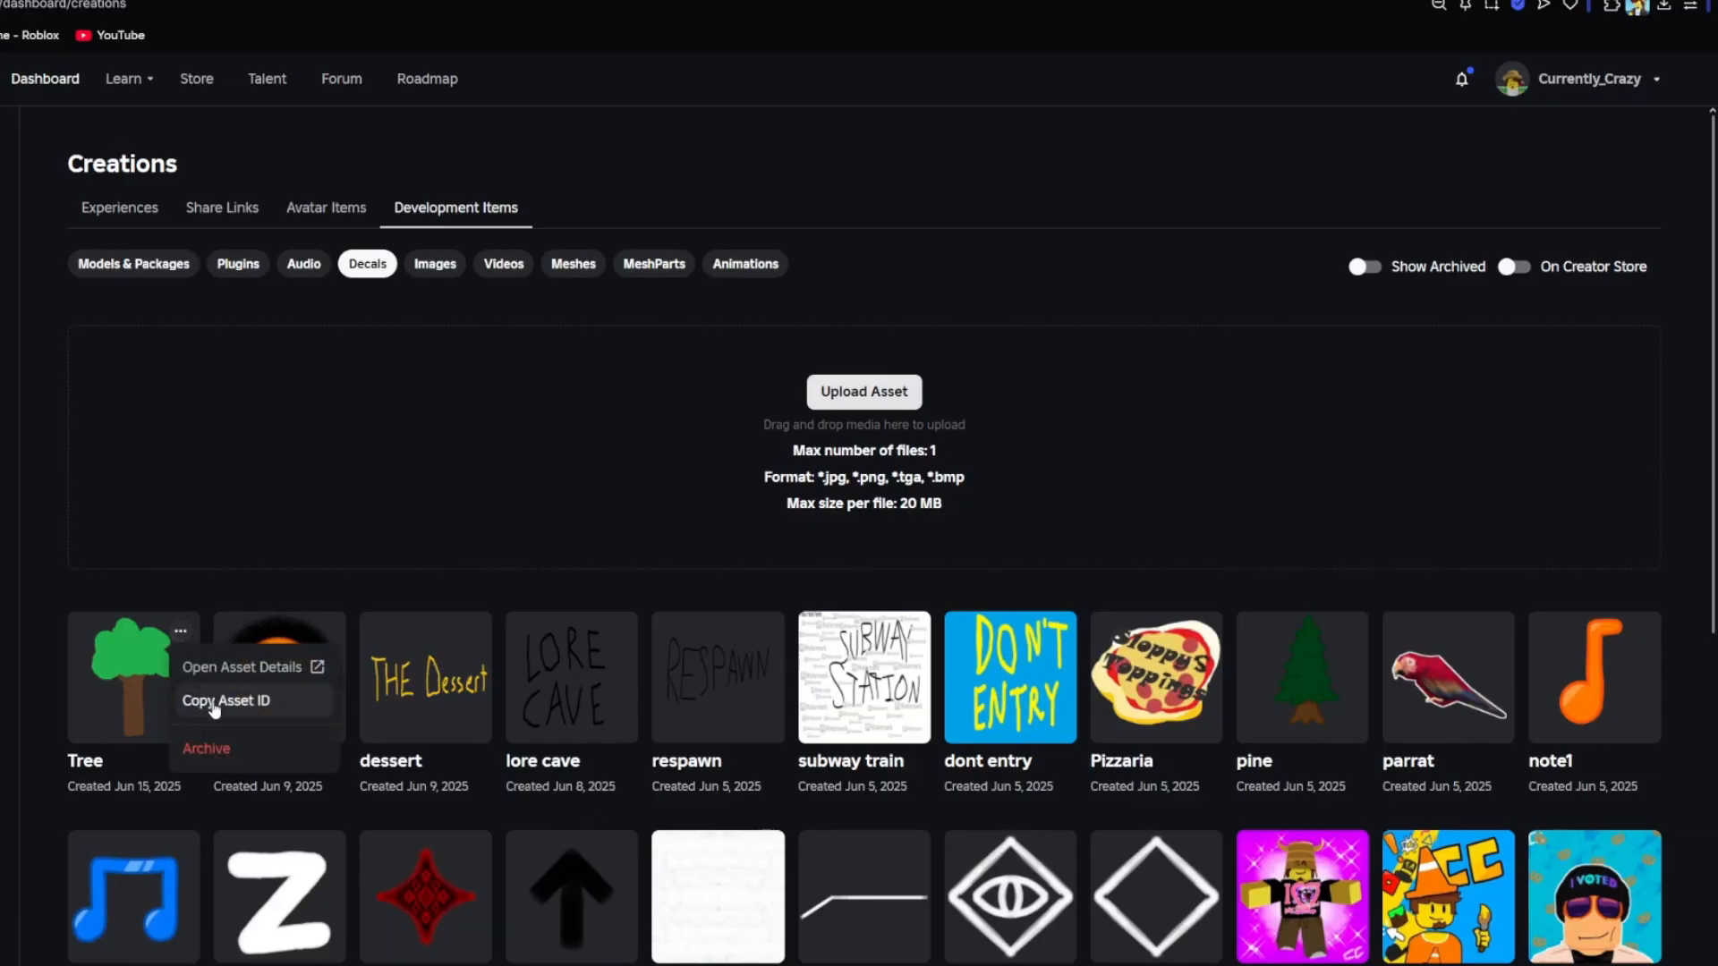
left_click(254, 701)
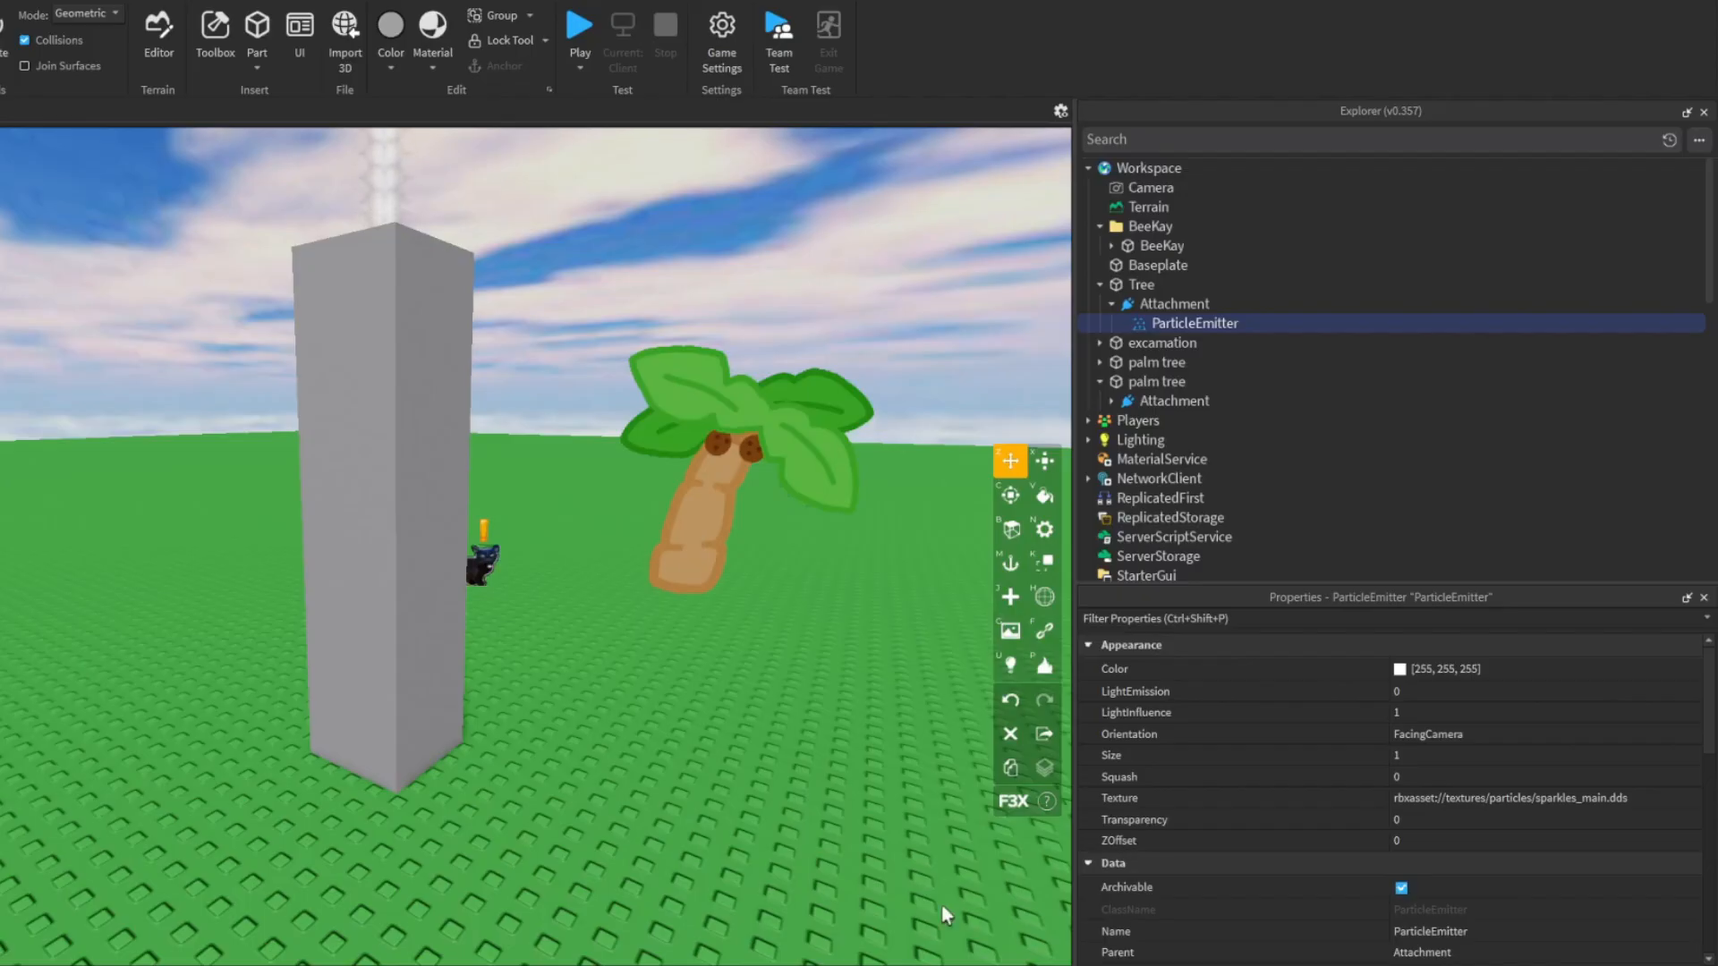
left_click(1457, 803)
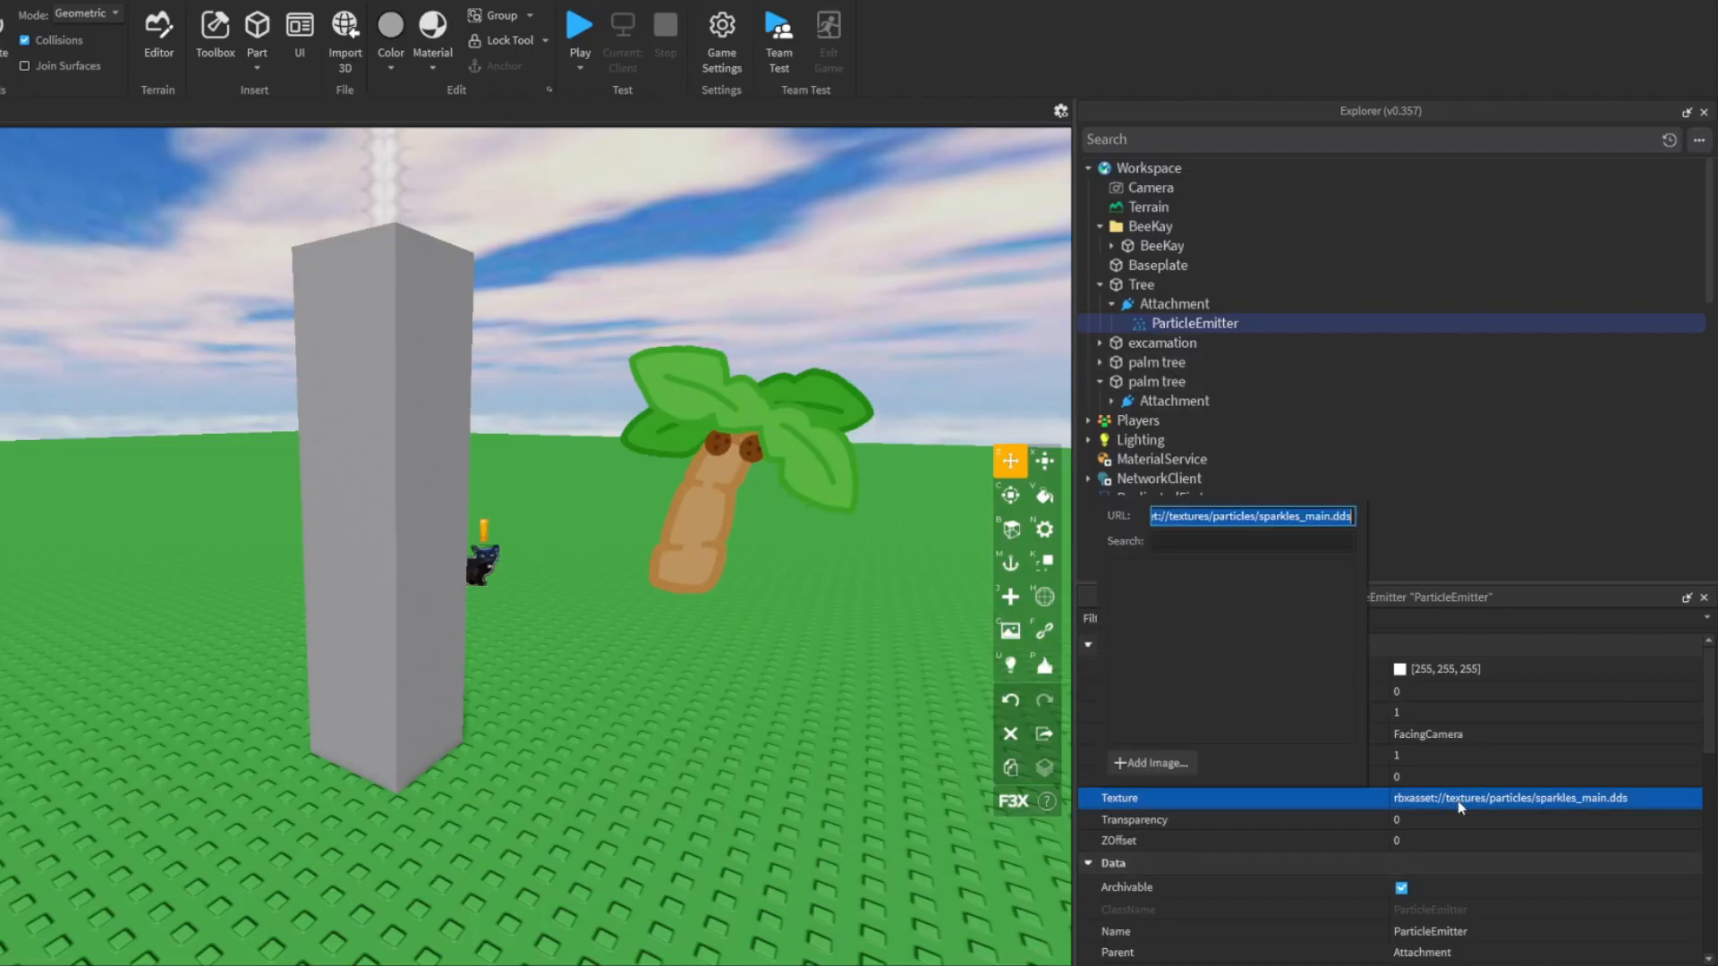
key("ctrl+v")
key("Return")
right_click_drag(836, 737, 836, 737)
key("w")
right_click_drag(791, 604, 791, 604)
key("s")
key("w")
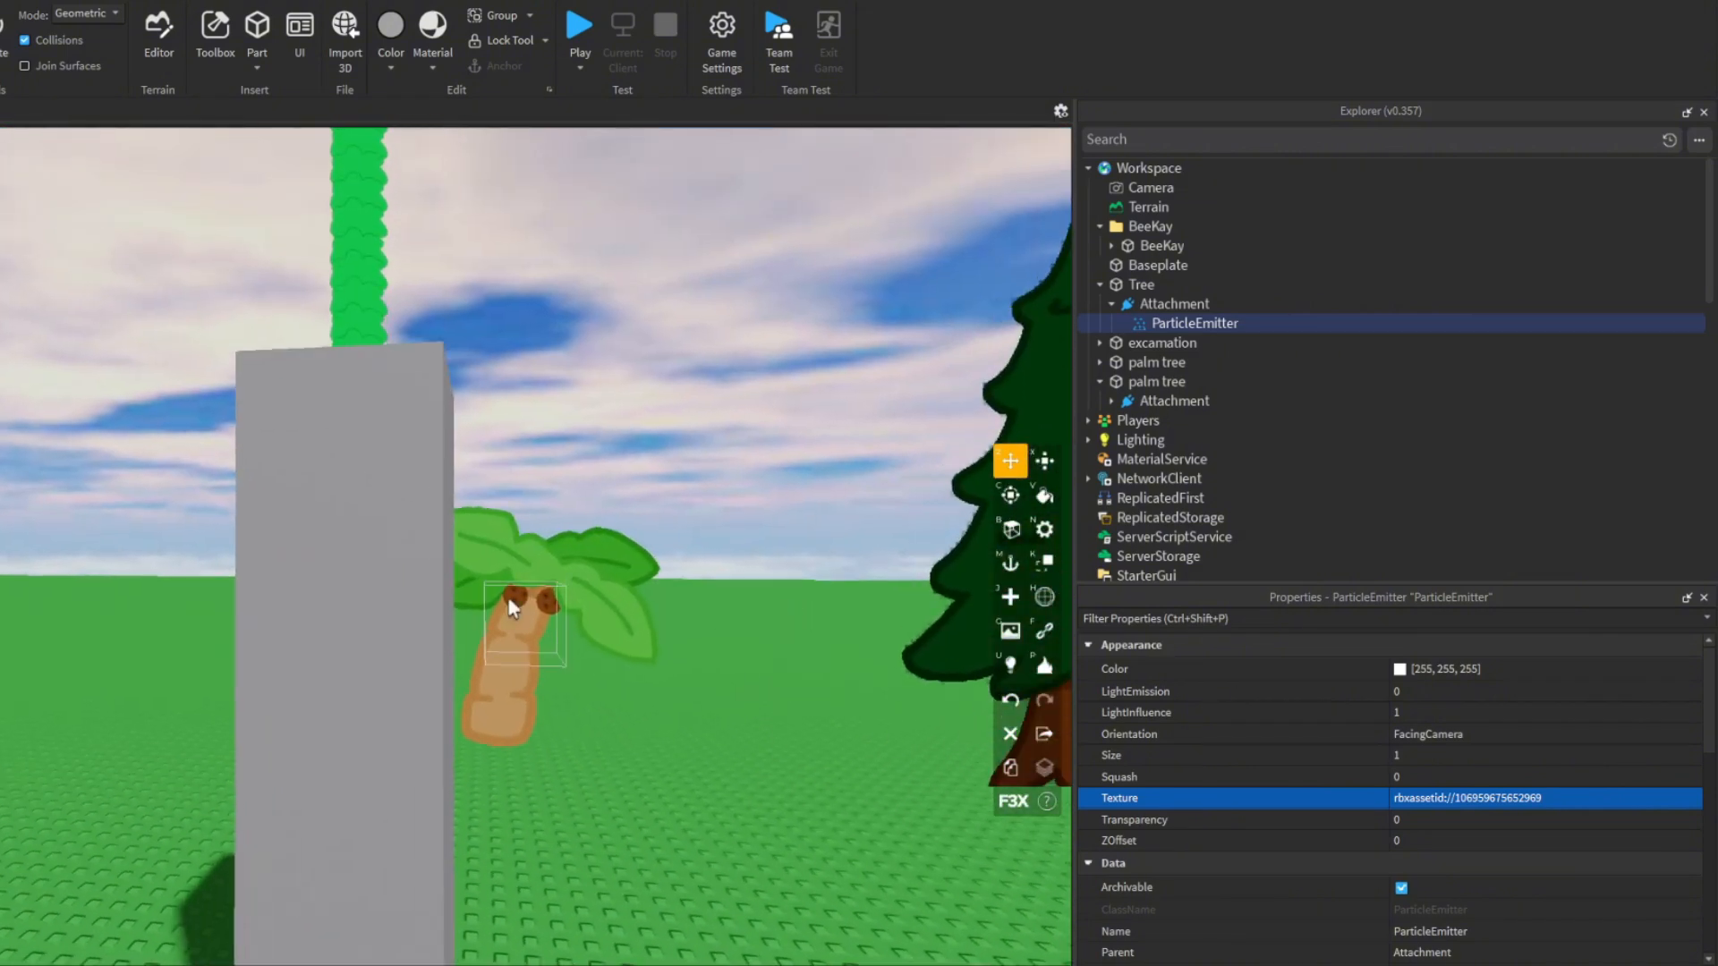
key("s")
- Set the grey Tree part's Transparency to 1
left_click(335, 598)
right_click_drag(384, 599, 385, 599)
key("w")
key("s")
key("a")
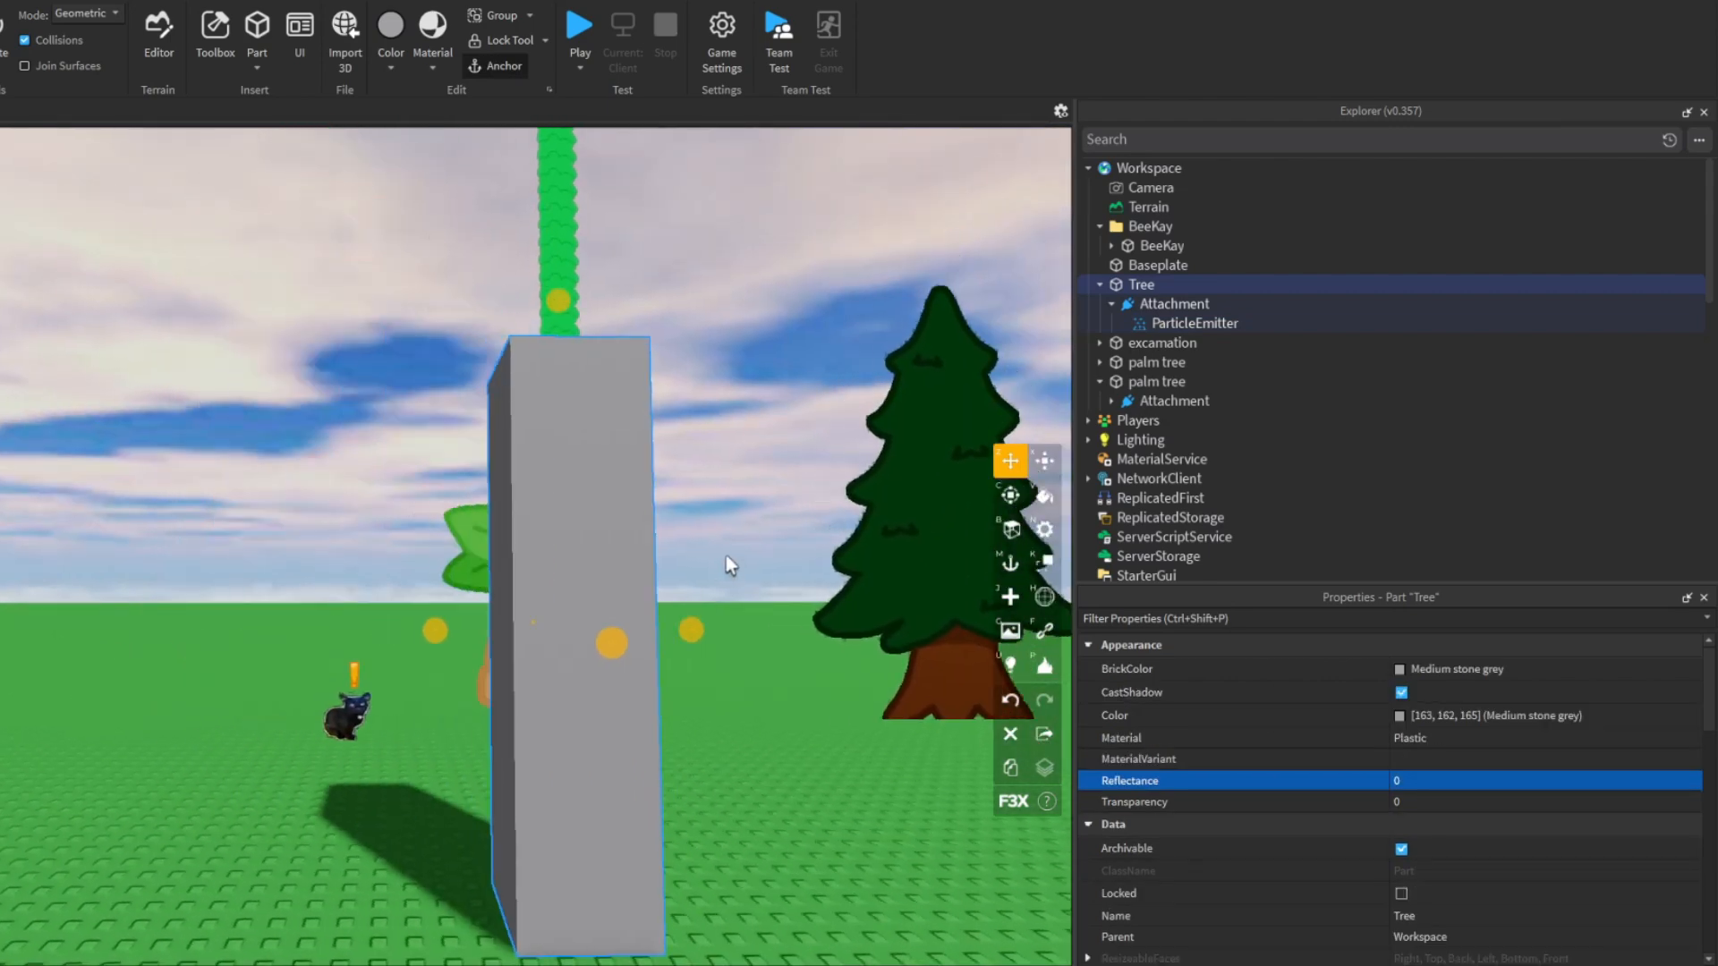
right_click_drag(727, 554, 727, 555)
key("s")
key("w")
left_click(1430, 804)
type("1")
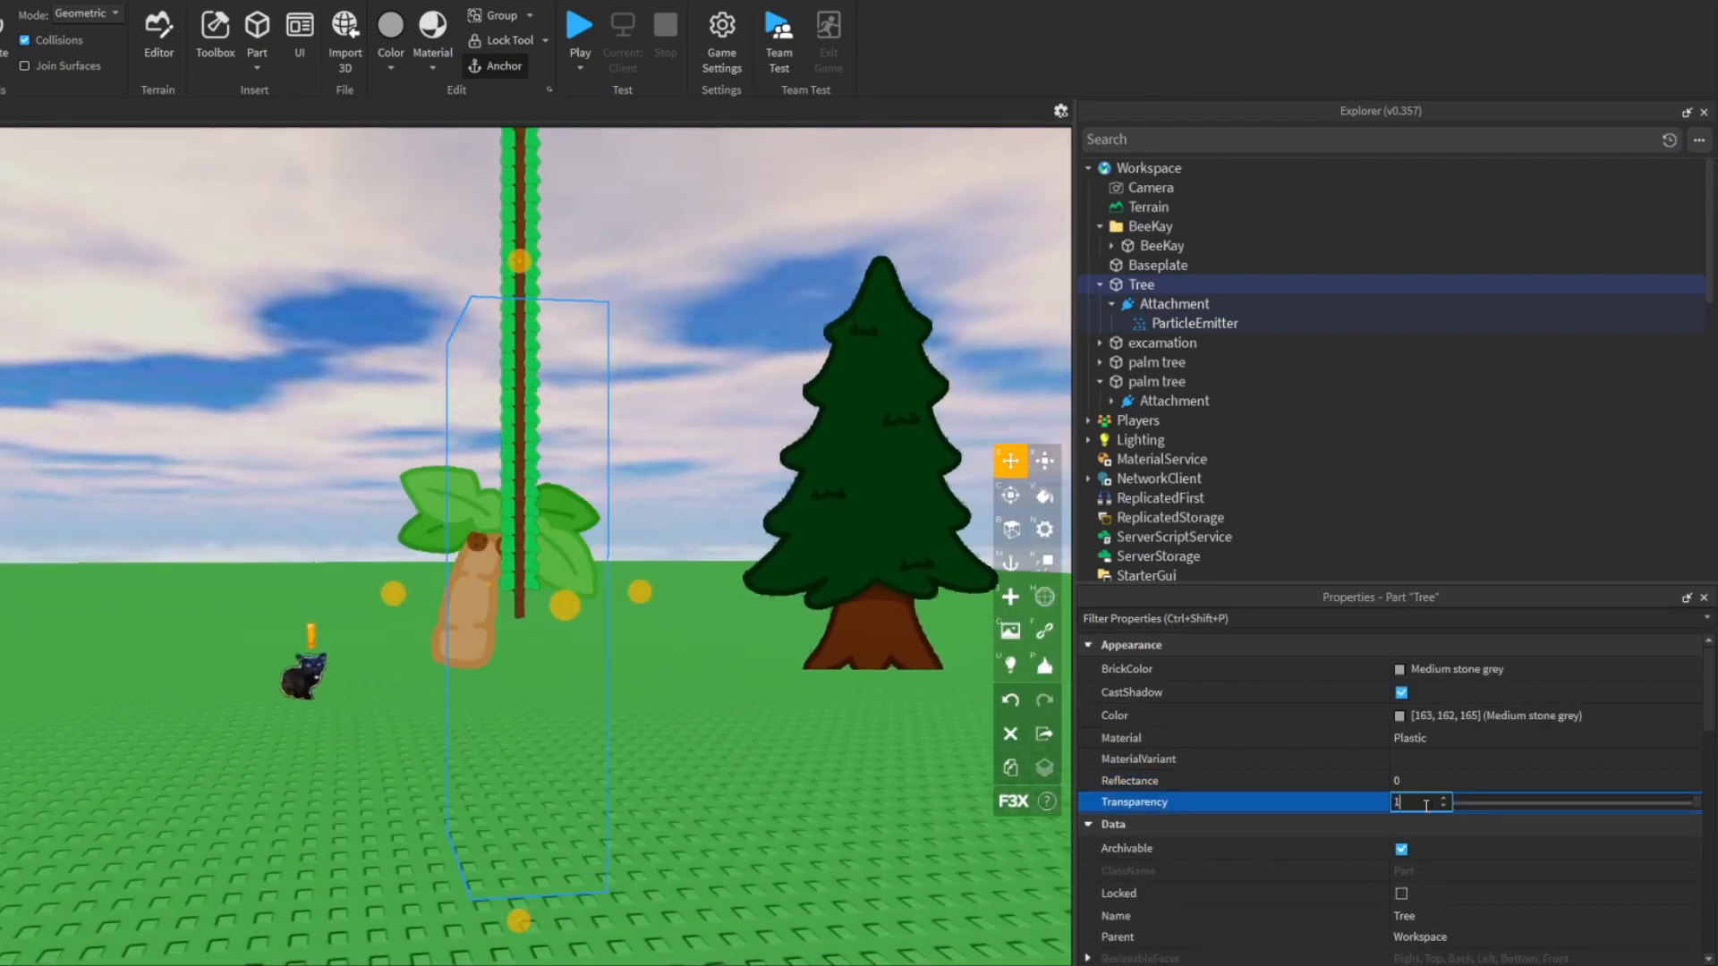
key("Return")
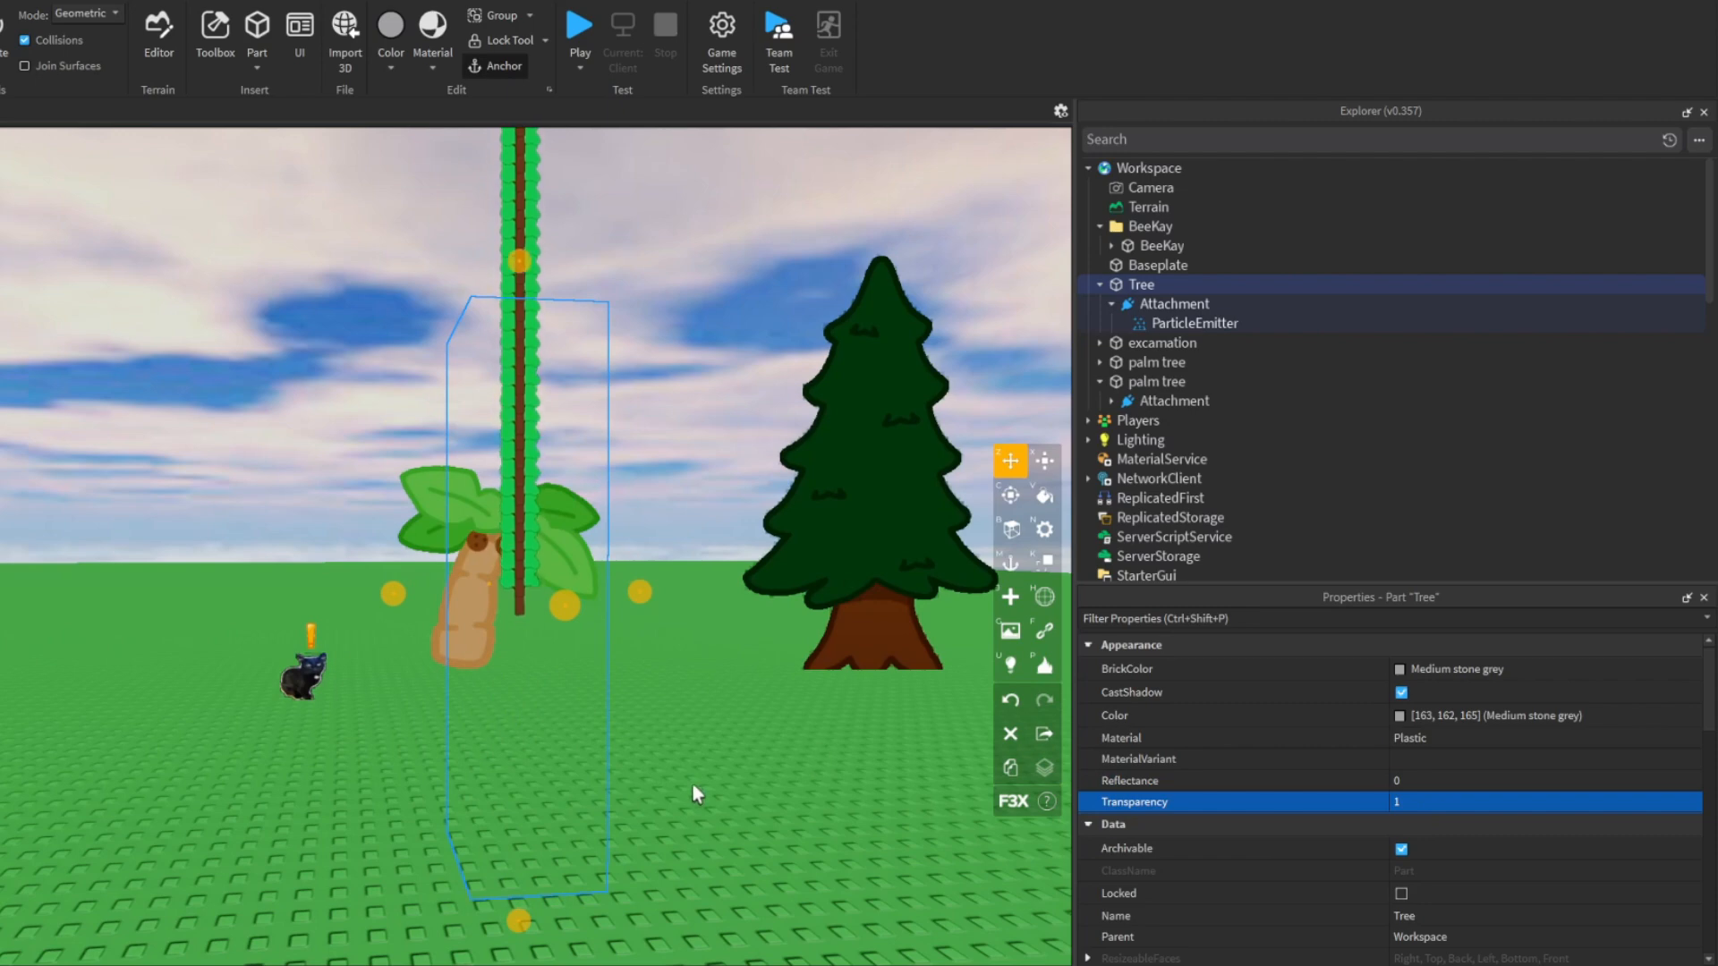
- Select the Tree's ParticleEmitter and set its Size to 20
left_click(692, 786)
key("a")
right_click_drag(679, 784, 678, 785)
left_click(1172, 323)
right_click_drag(902, 646, 902, 646)
key("a")
key("d")
right_click_drag(777, 664, 775, 664)
key("s")
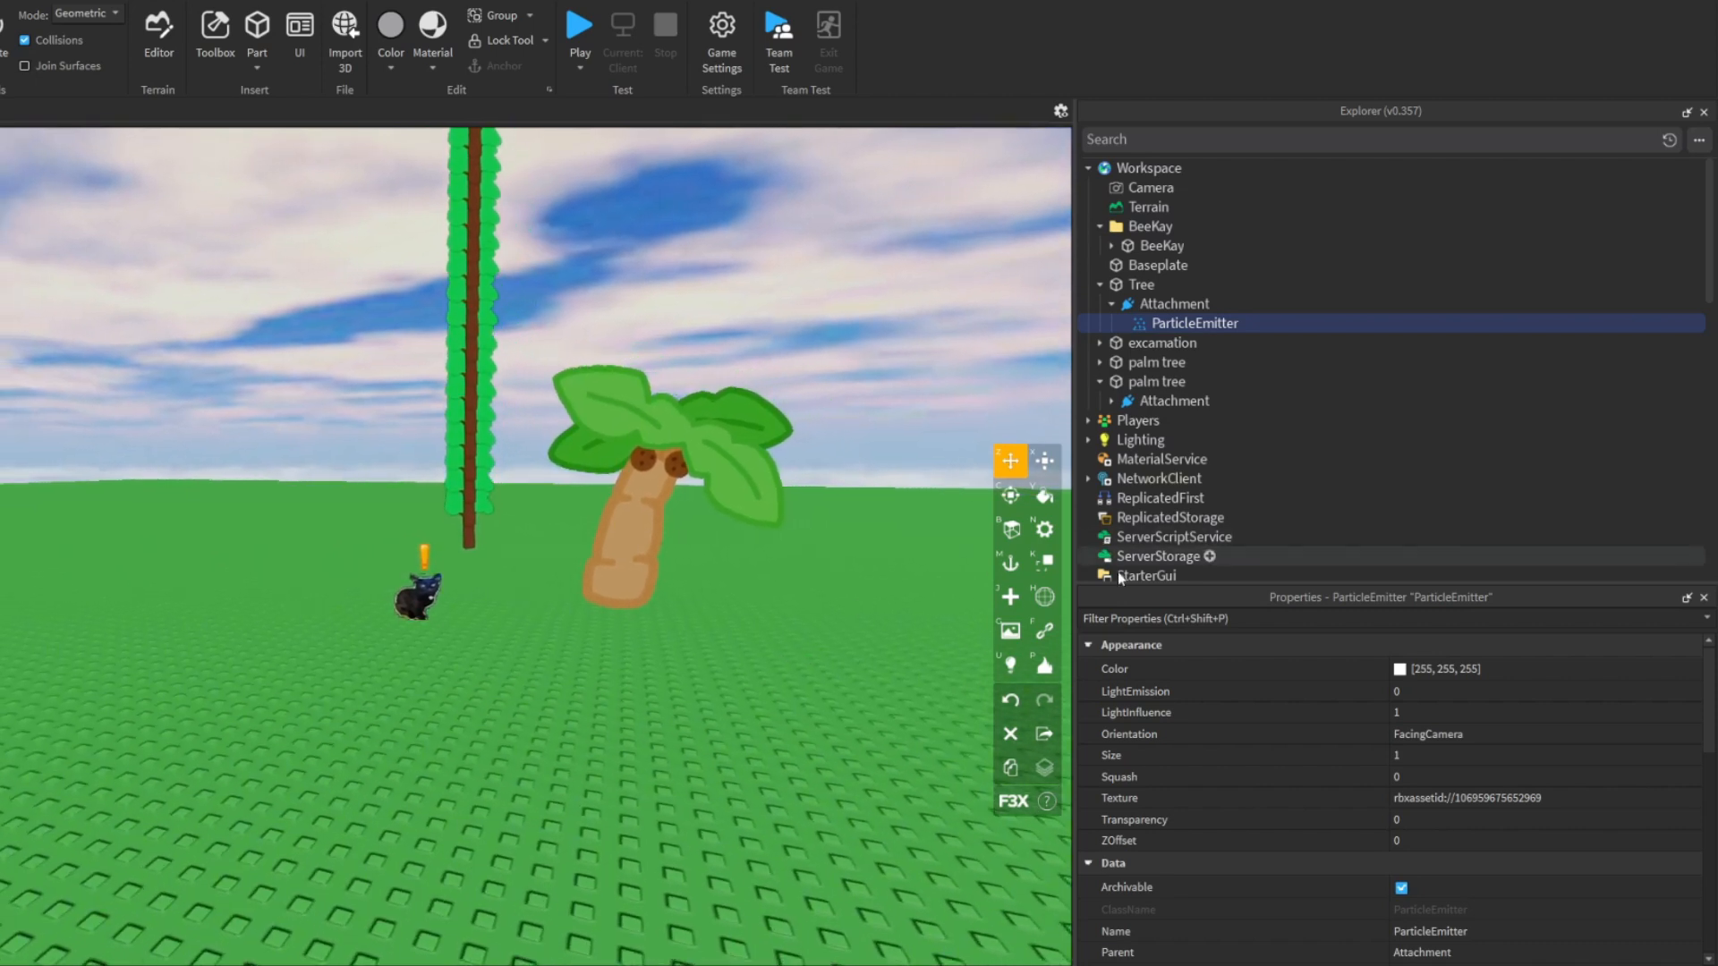
left_click(1431, 755)
type("2")
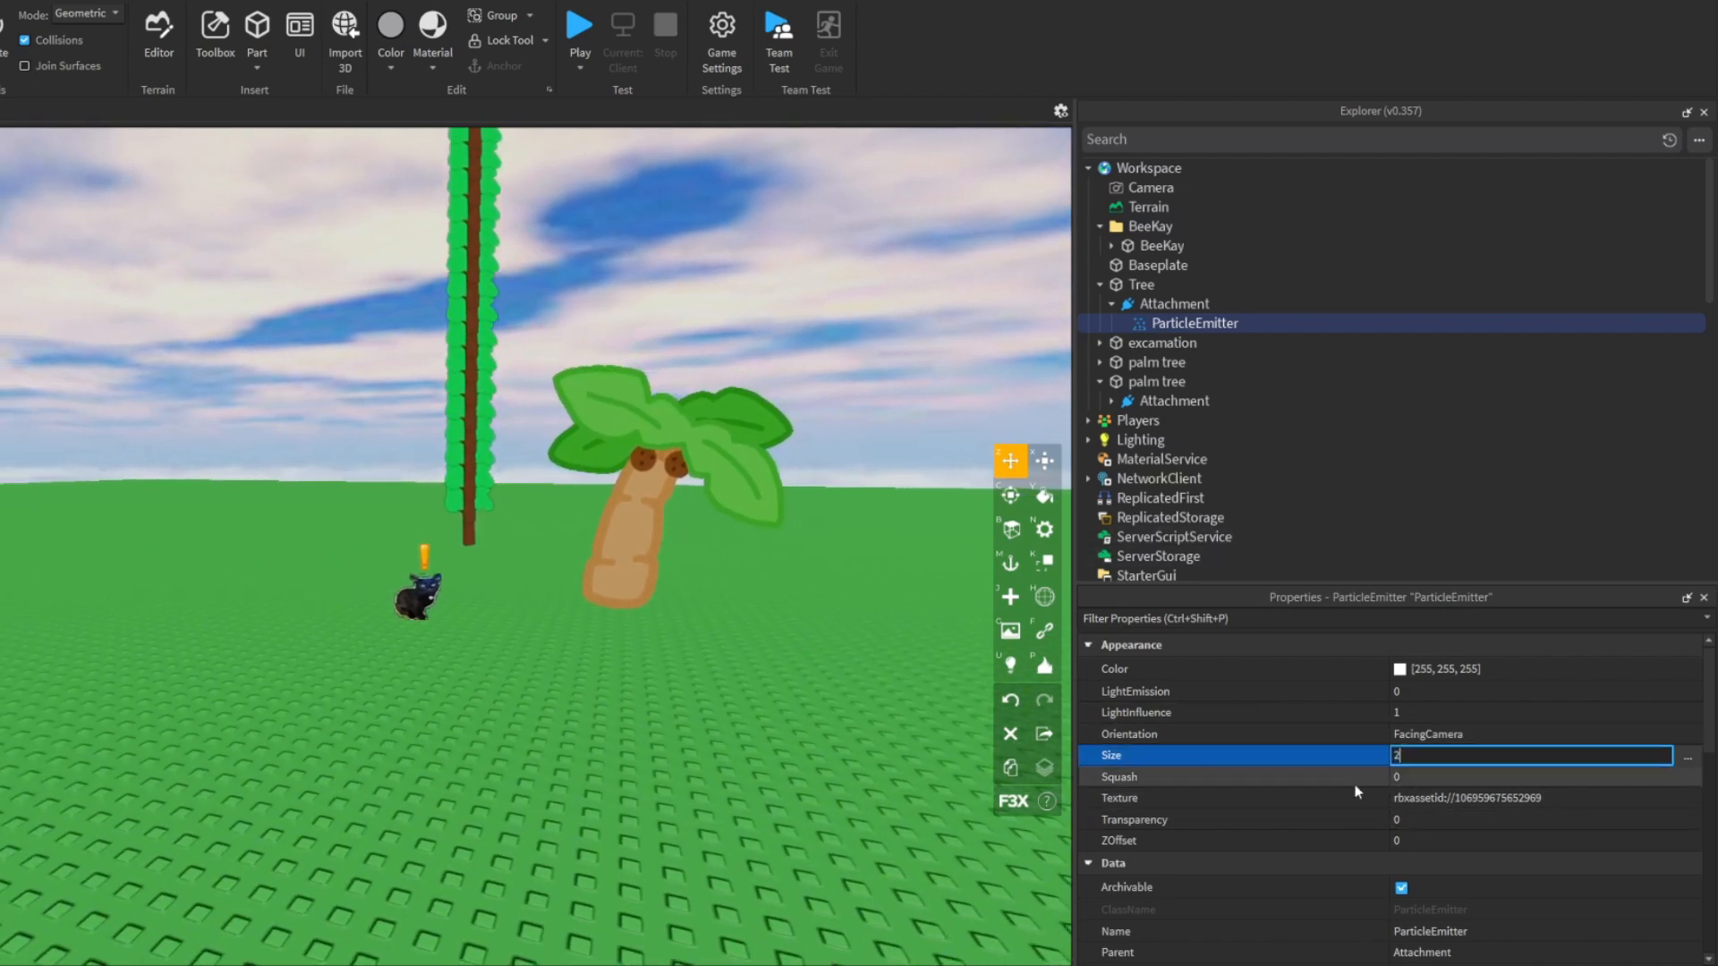
type("0")
key("Return")
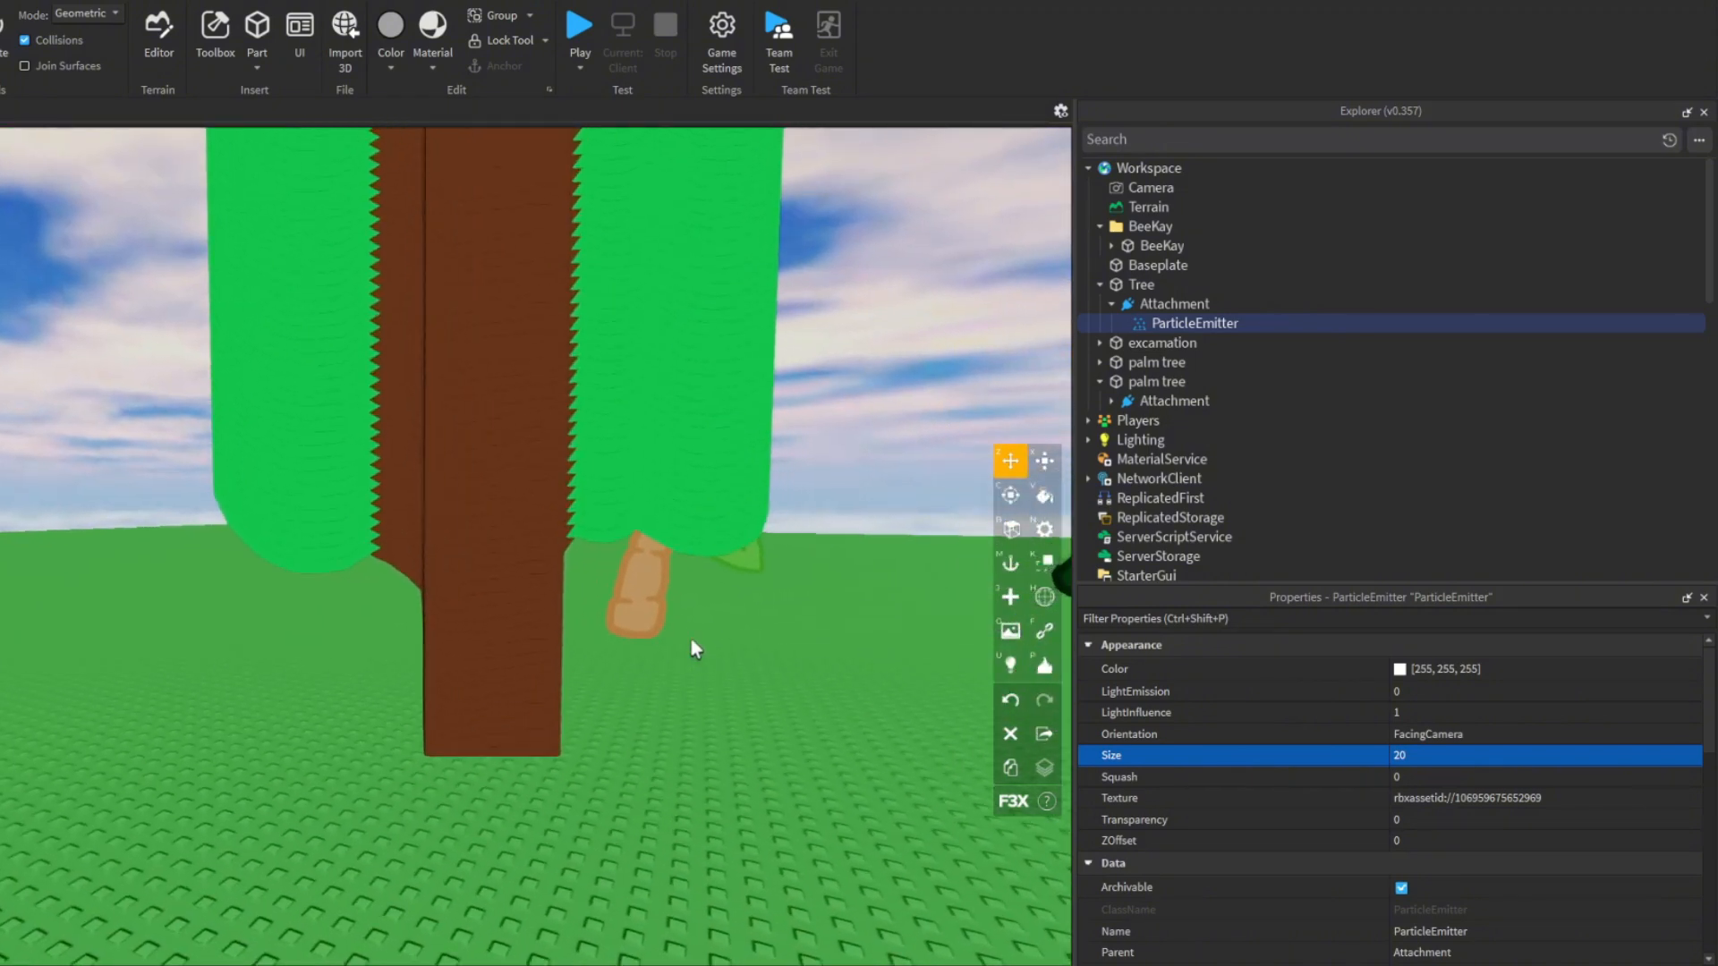
- Examine the Tree part's transform, pivot and collision properties
left_click(493, 503)
scroll(497, 506, "down", 2)
scroll(528, 423, "up", 1)
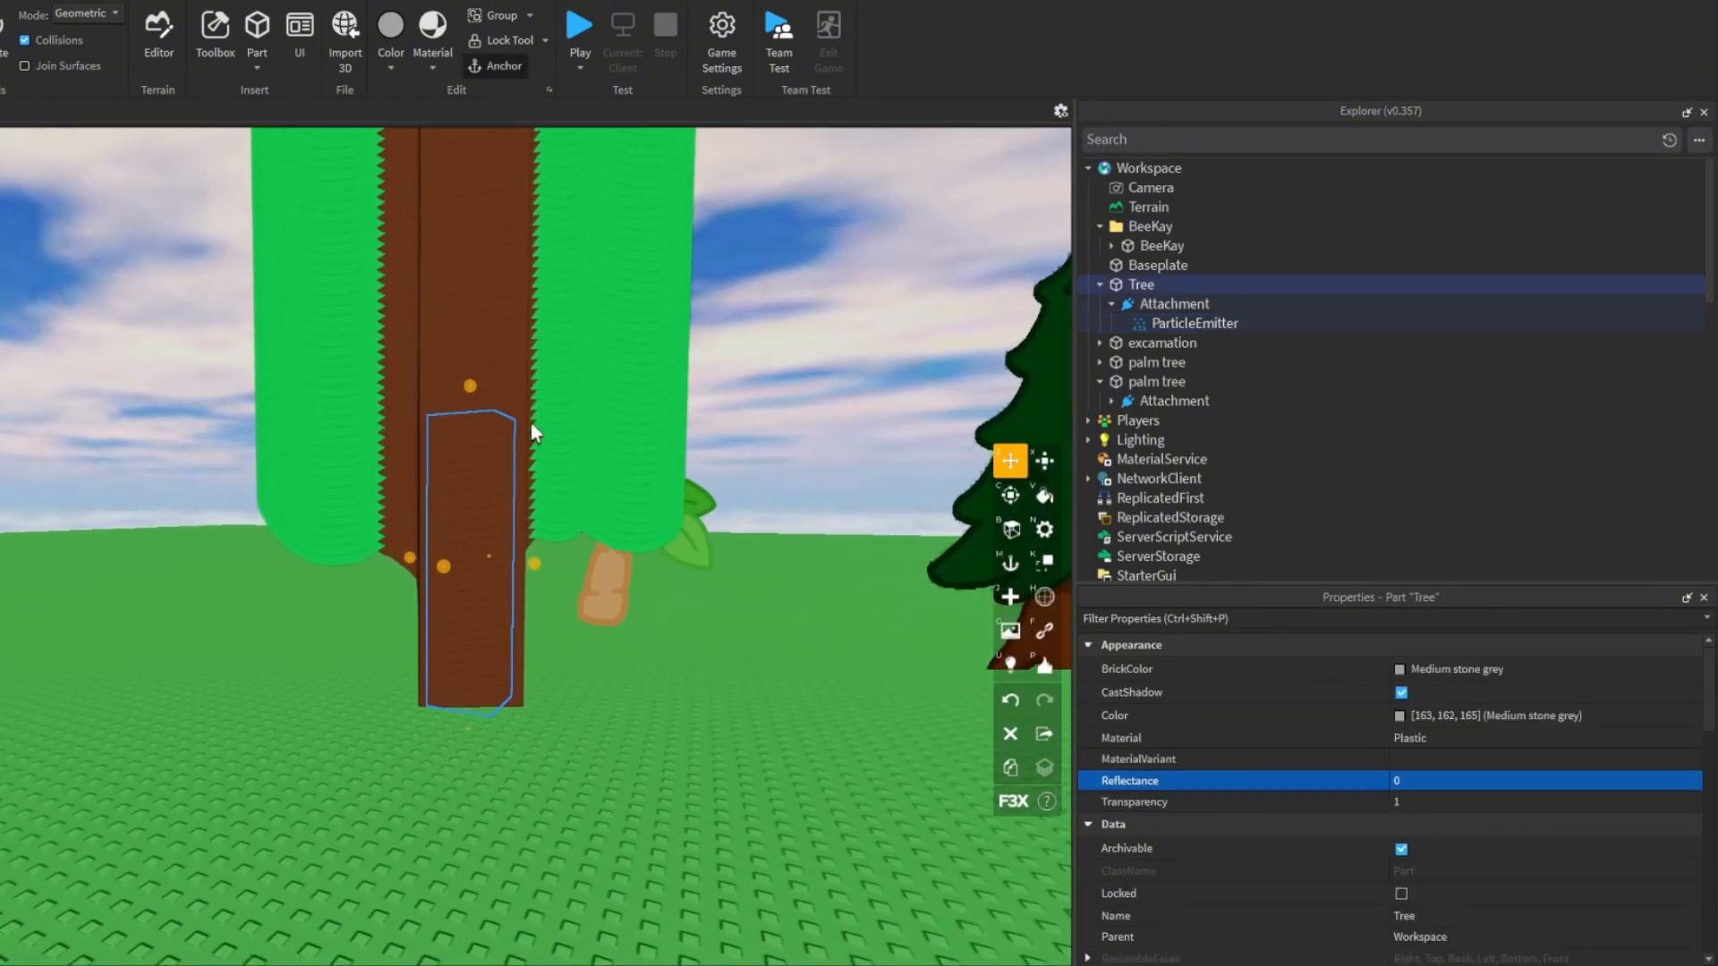
scroll(530, 423, "up", 1)
scroll(1410, 812, "down", 2)
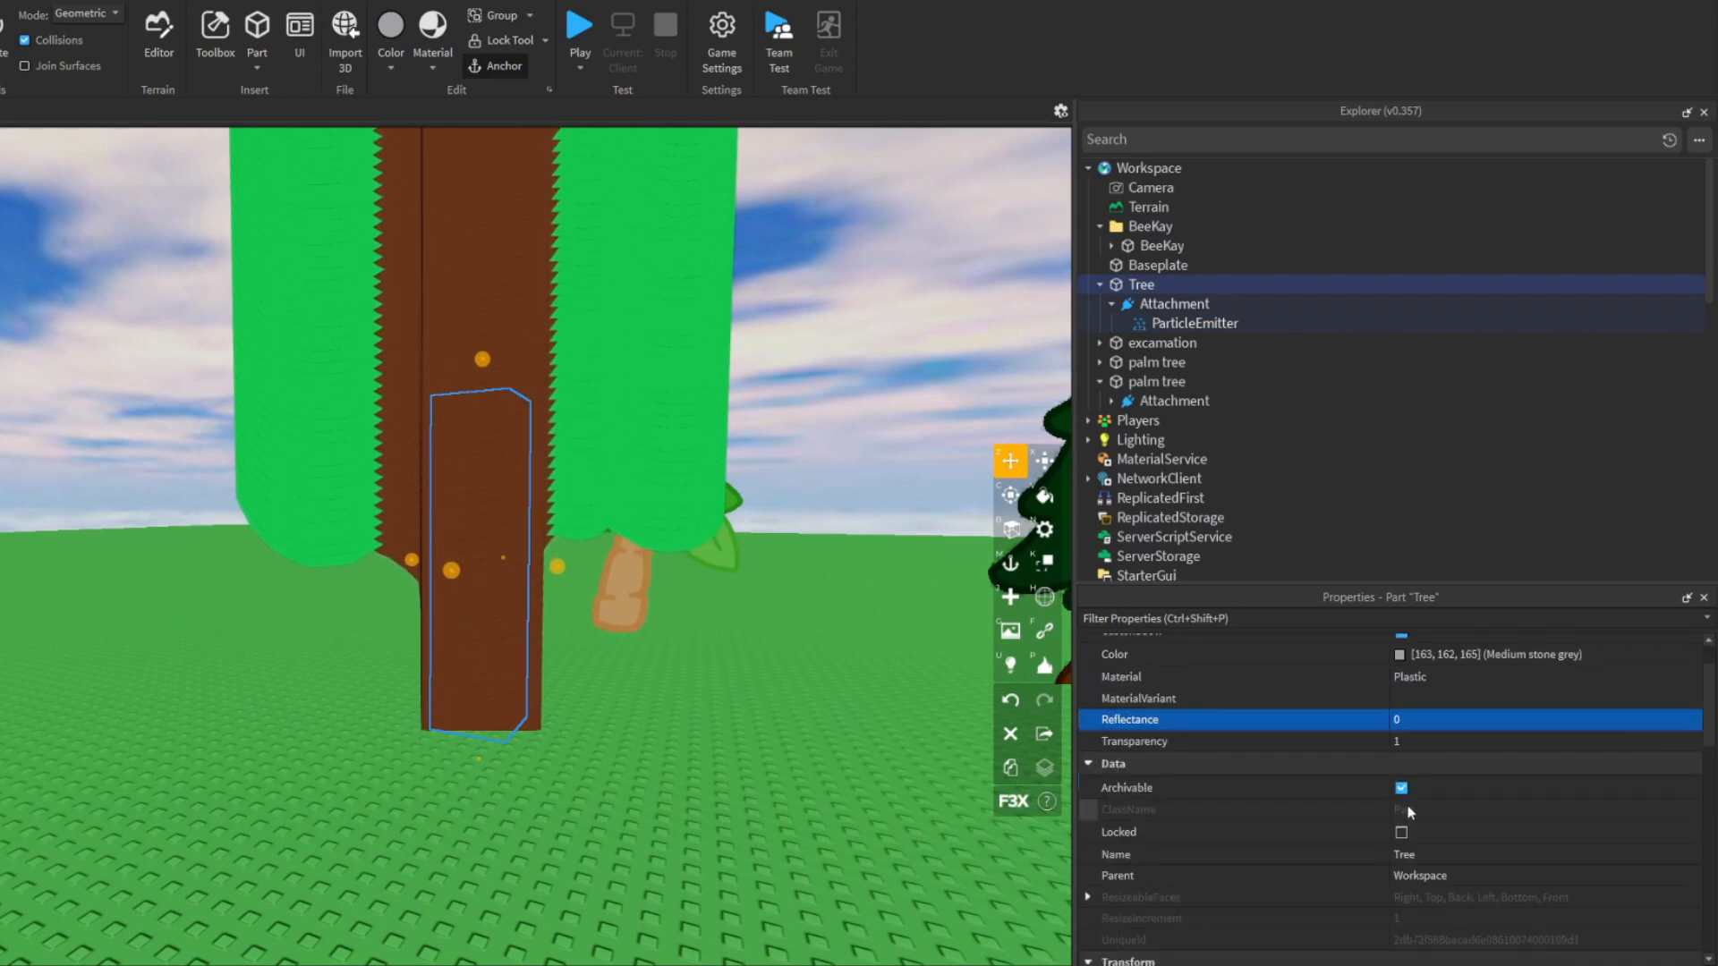
scroll(1407, 811, "down", 3)
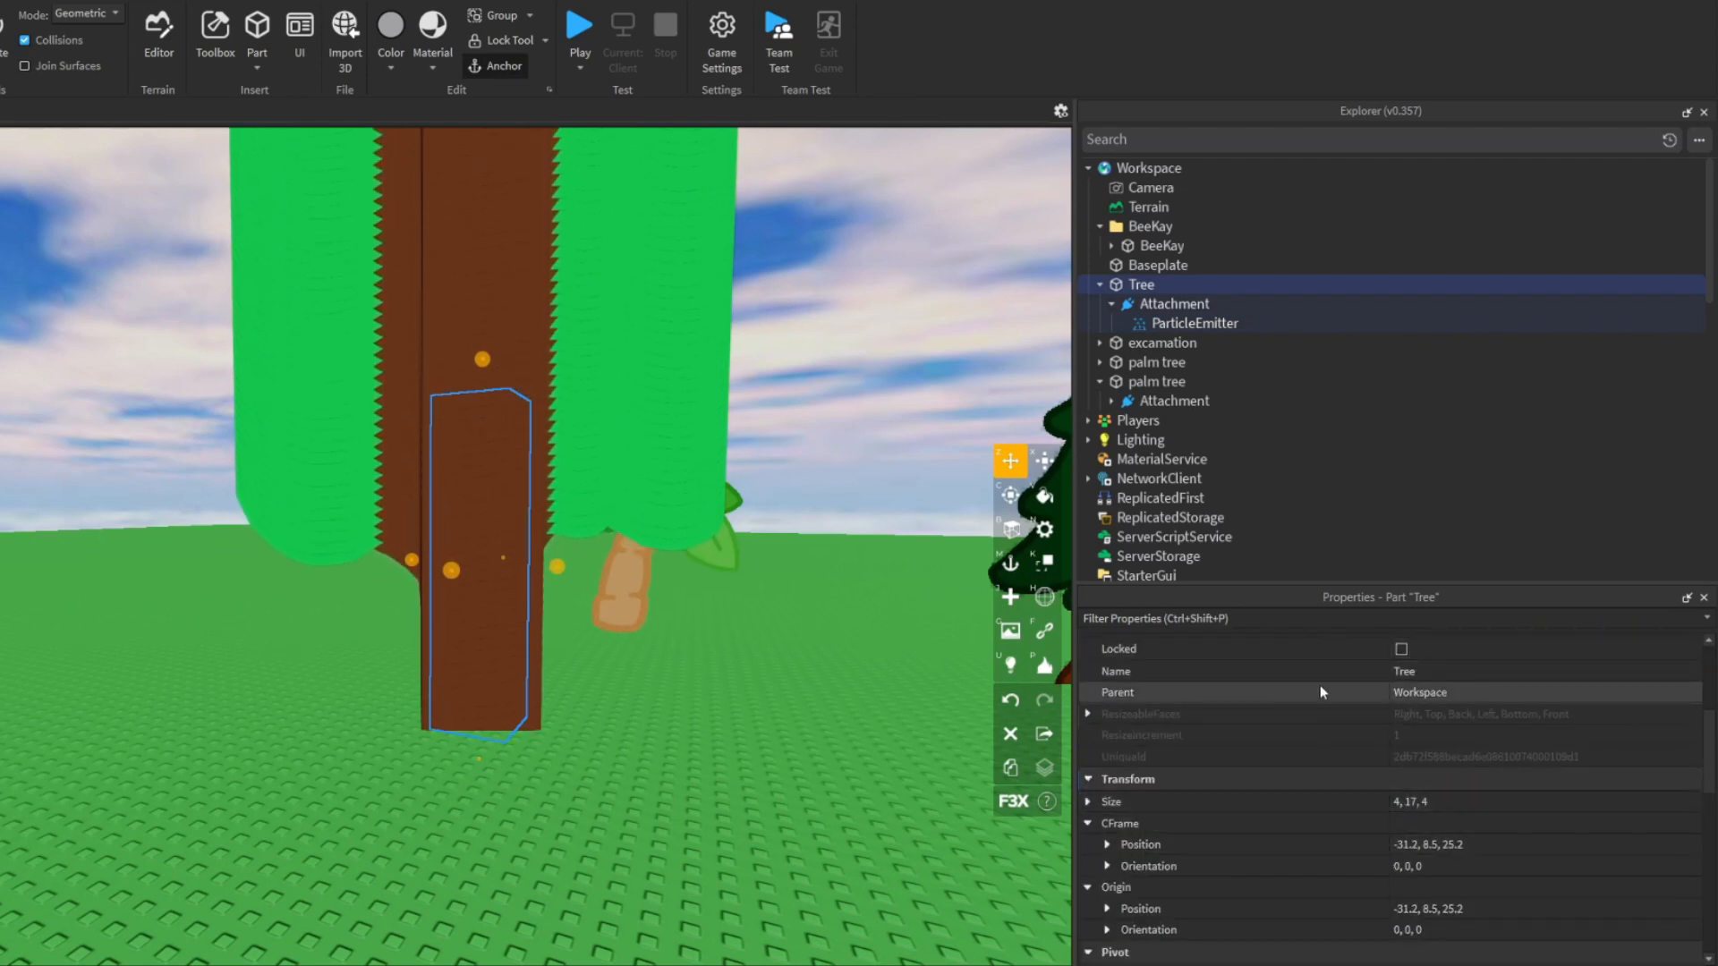
scroll(1319, 685, "down", 4)
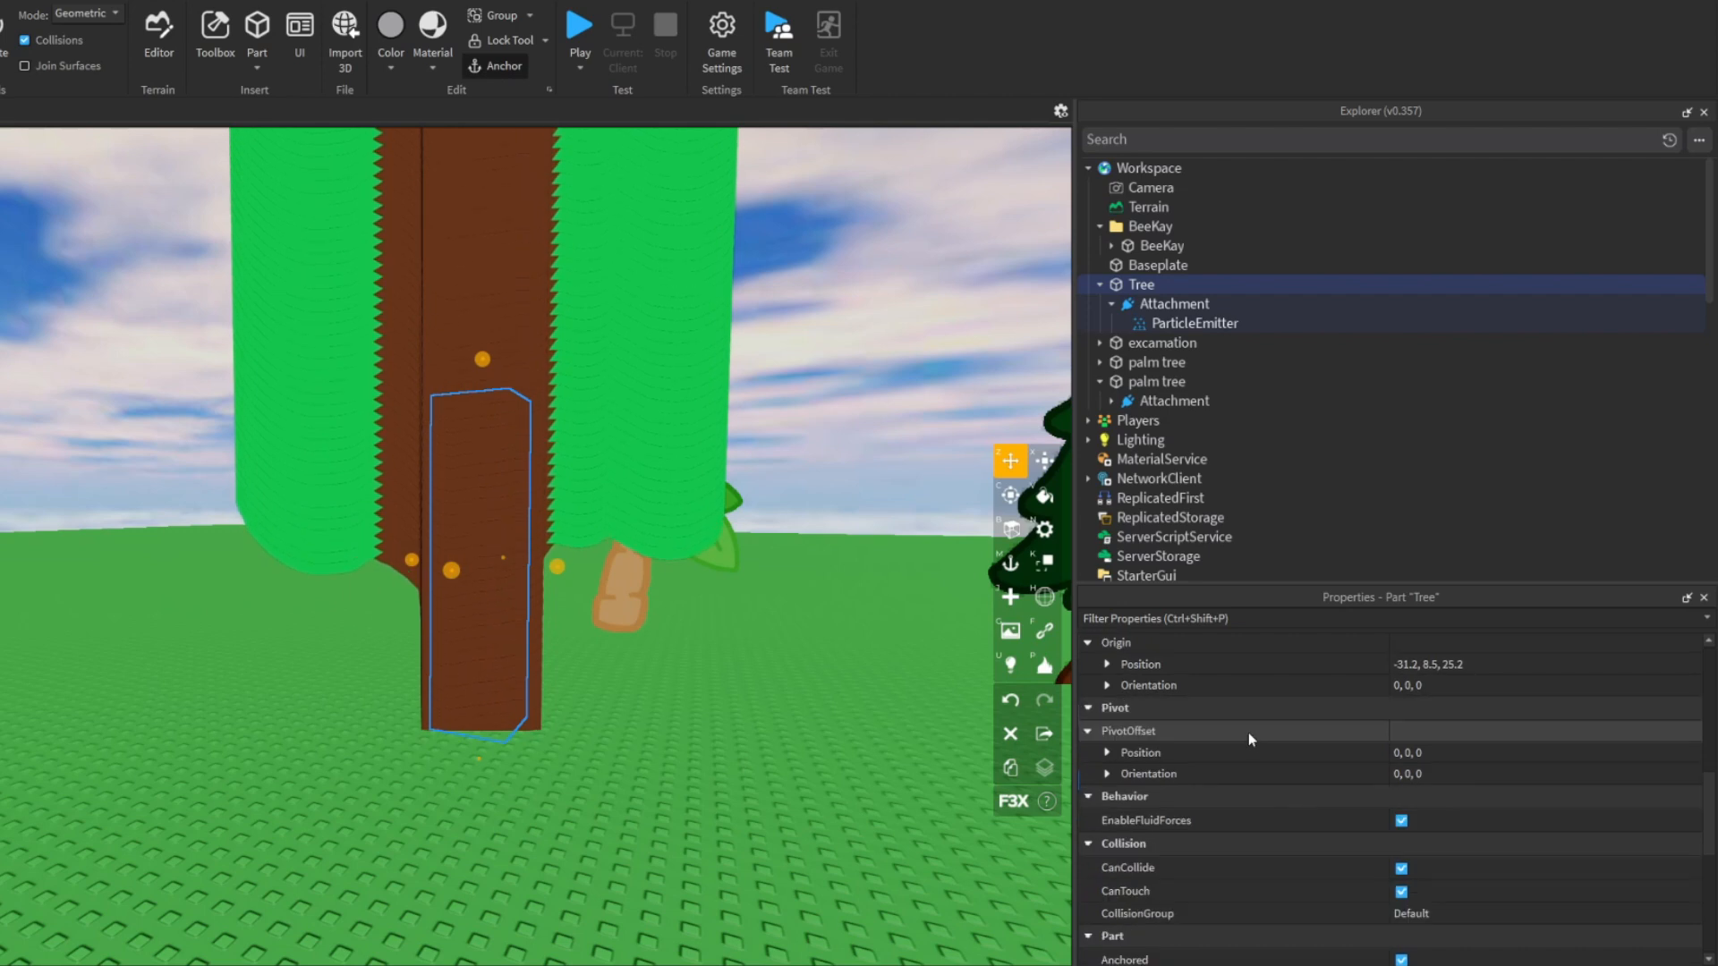
scroll(1248, 732, "up", 3)
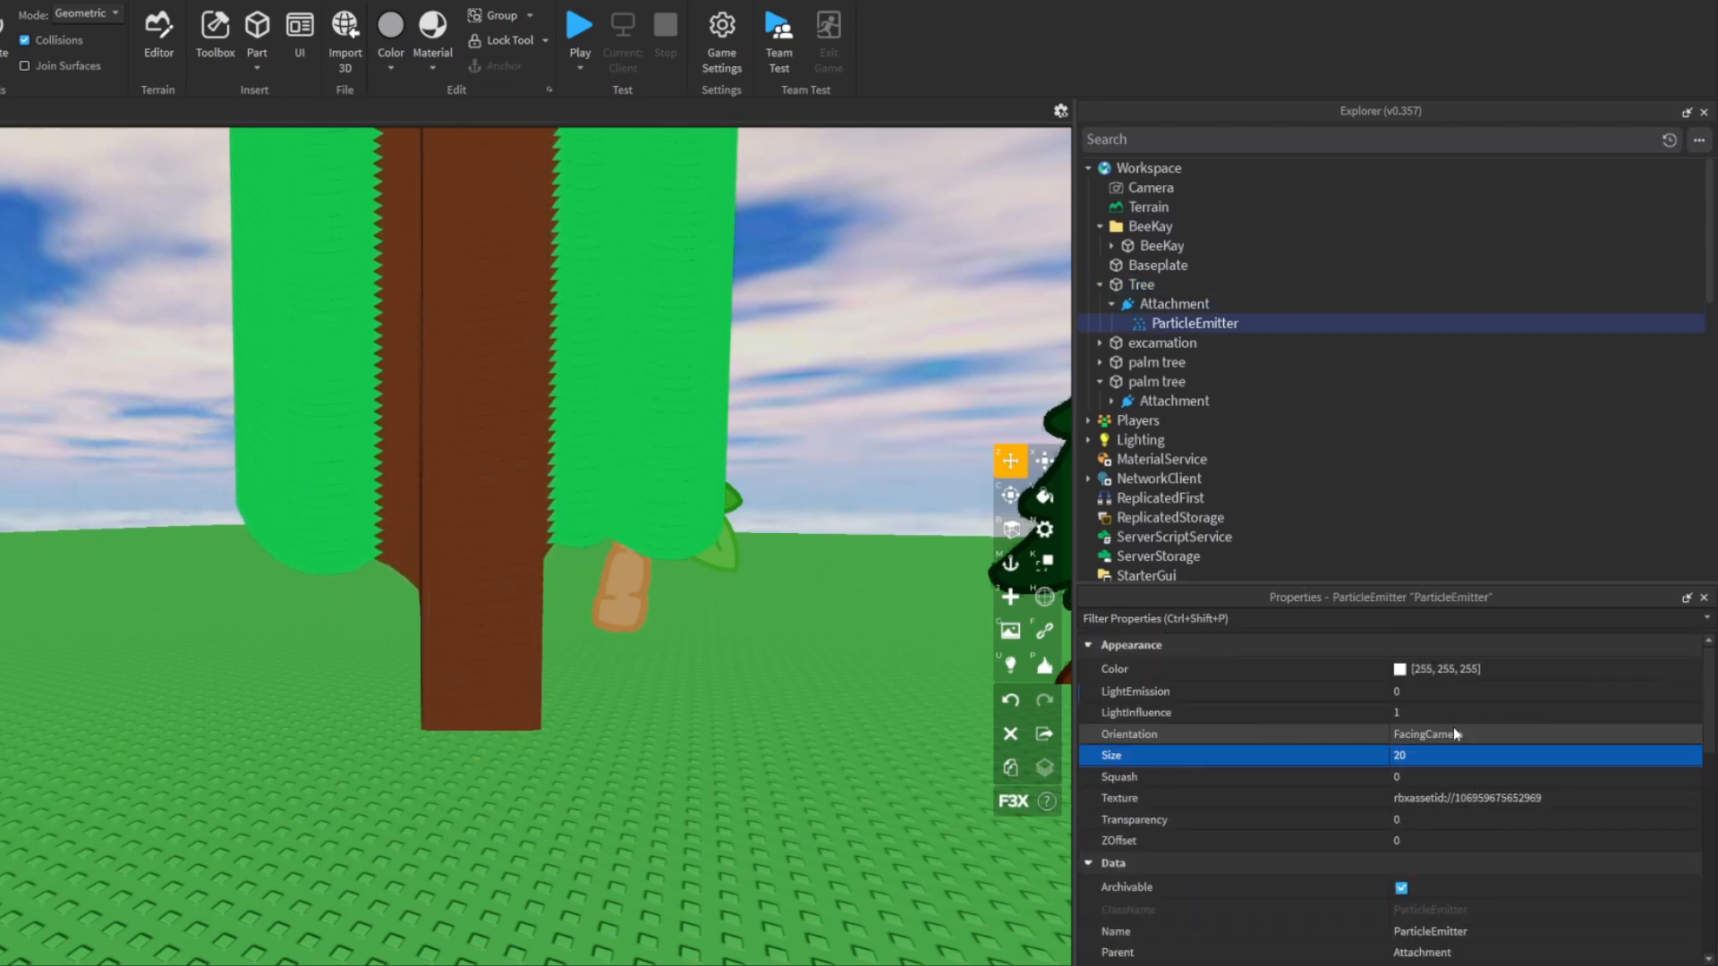
- Set the Tree ParticleEmitter's Orientation to FacingCameraWorldUp and check the tree from different angles
left_click(1463, 729)
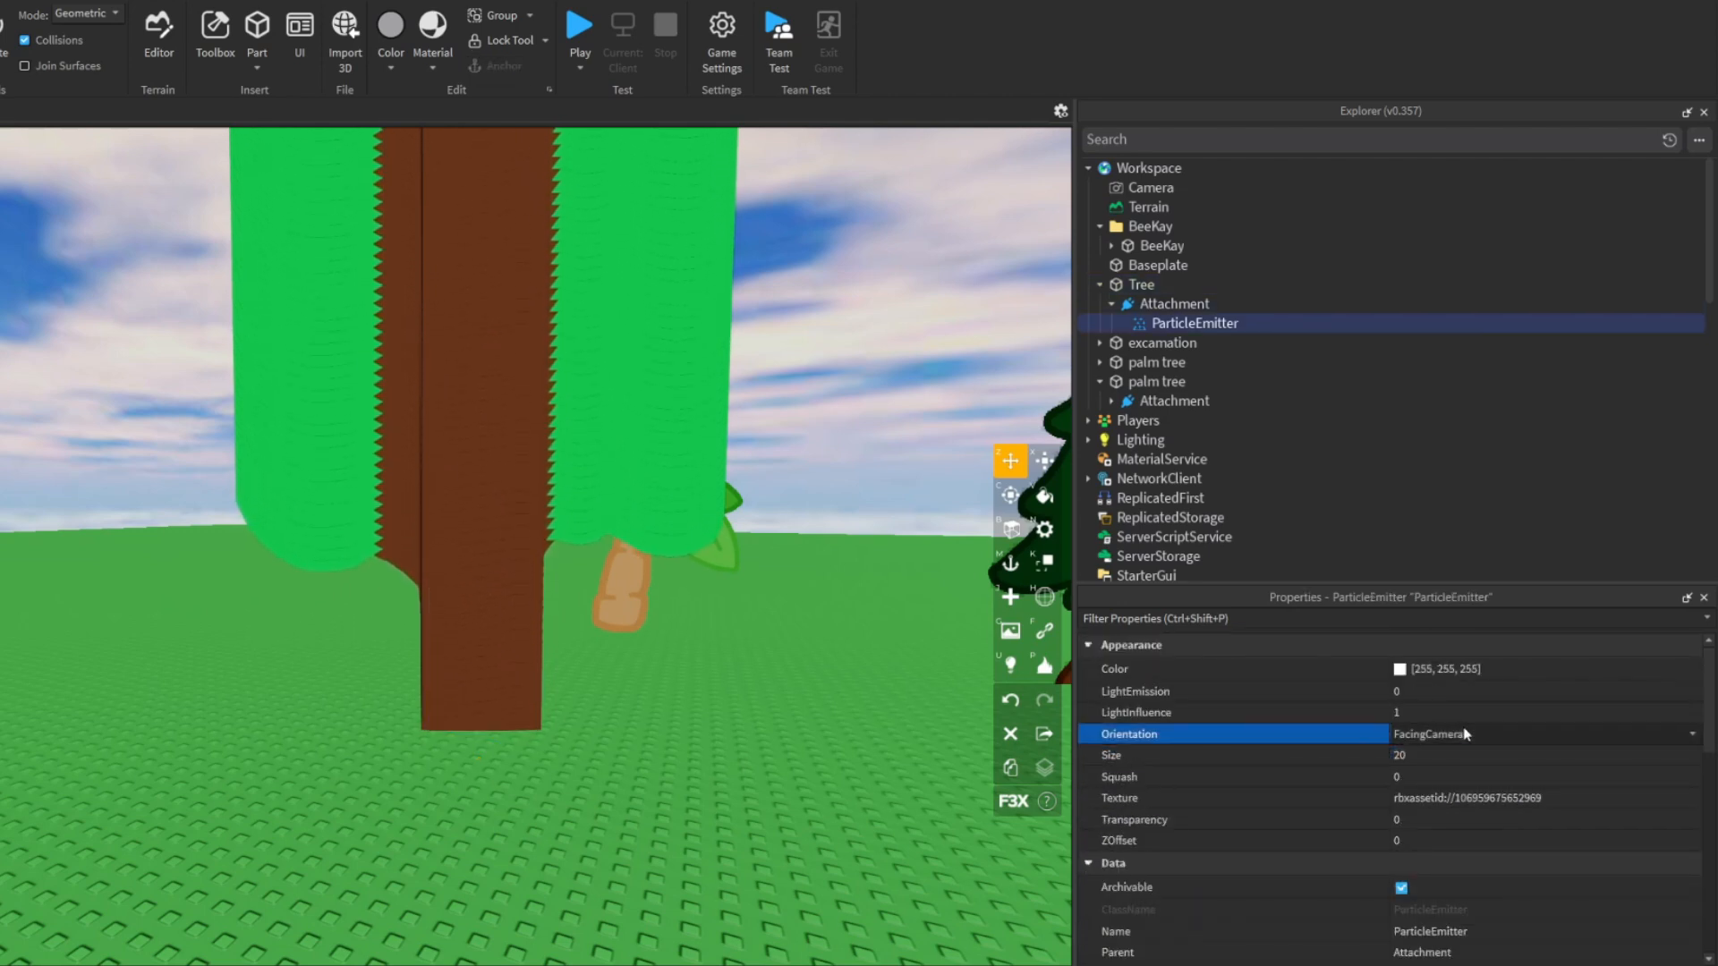
left_click(1465, 733)
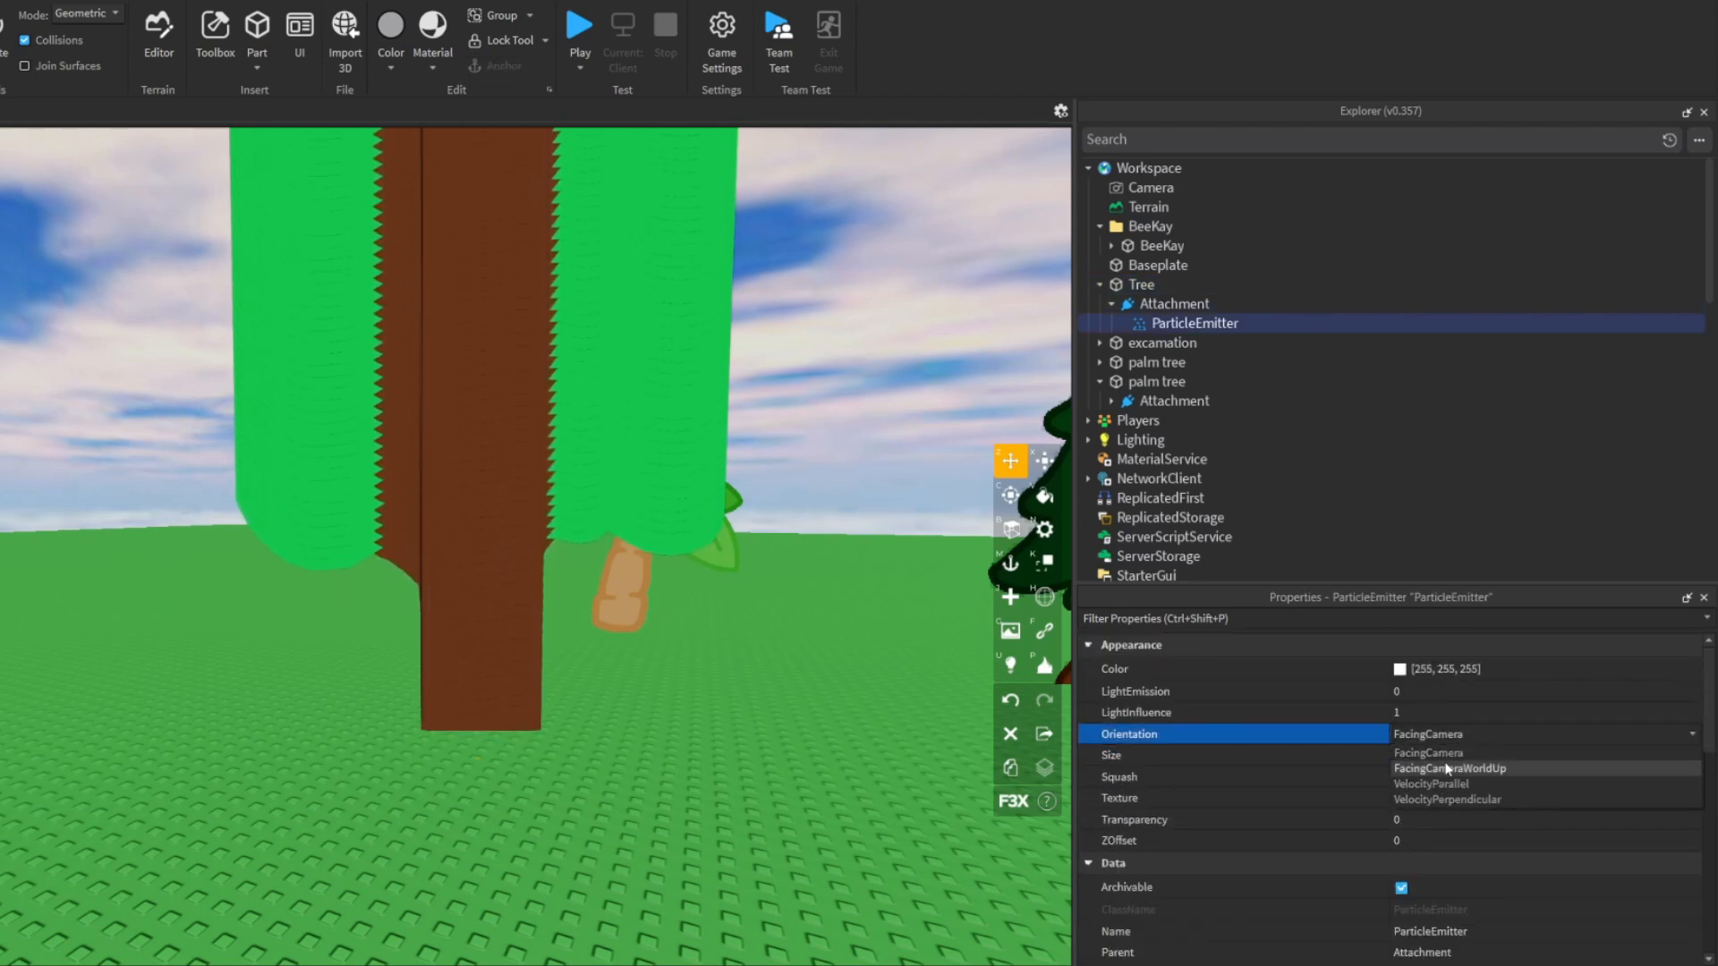
left_click(1447, 769)
right_click_drag(677, 654, 676, 656)
key("a")
key("a")
key("a")
key("d")
key("s")
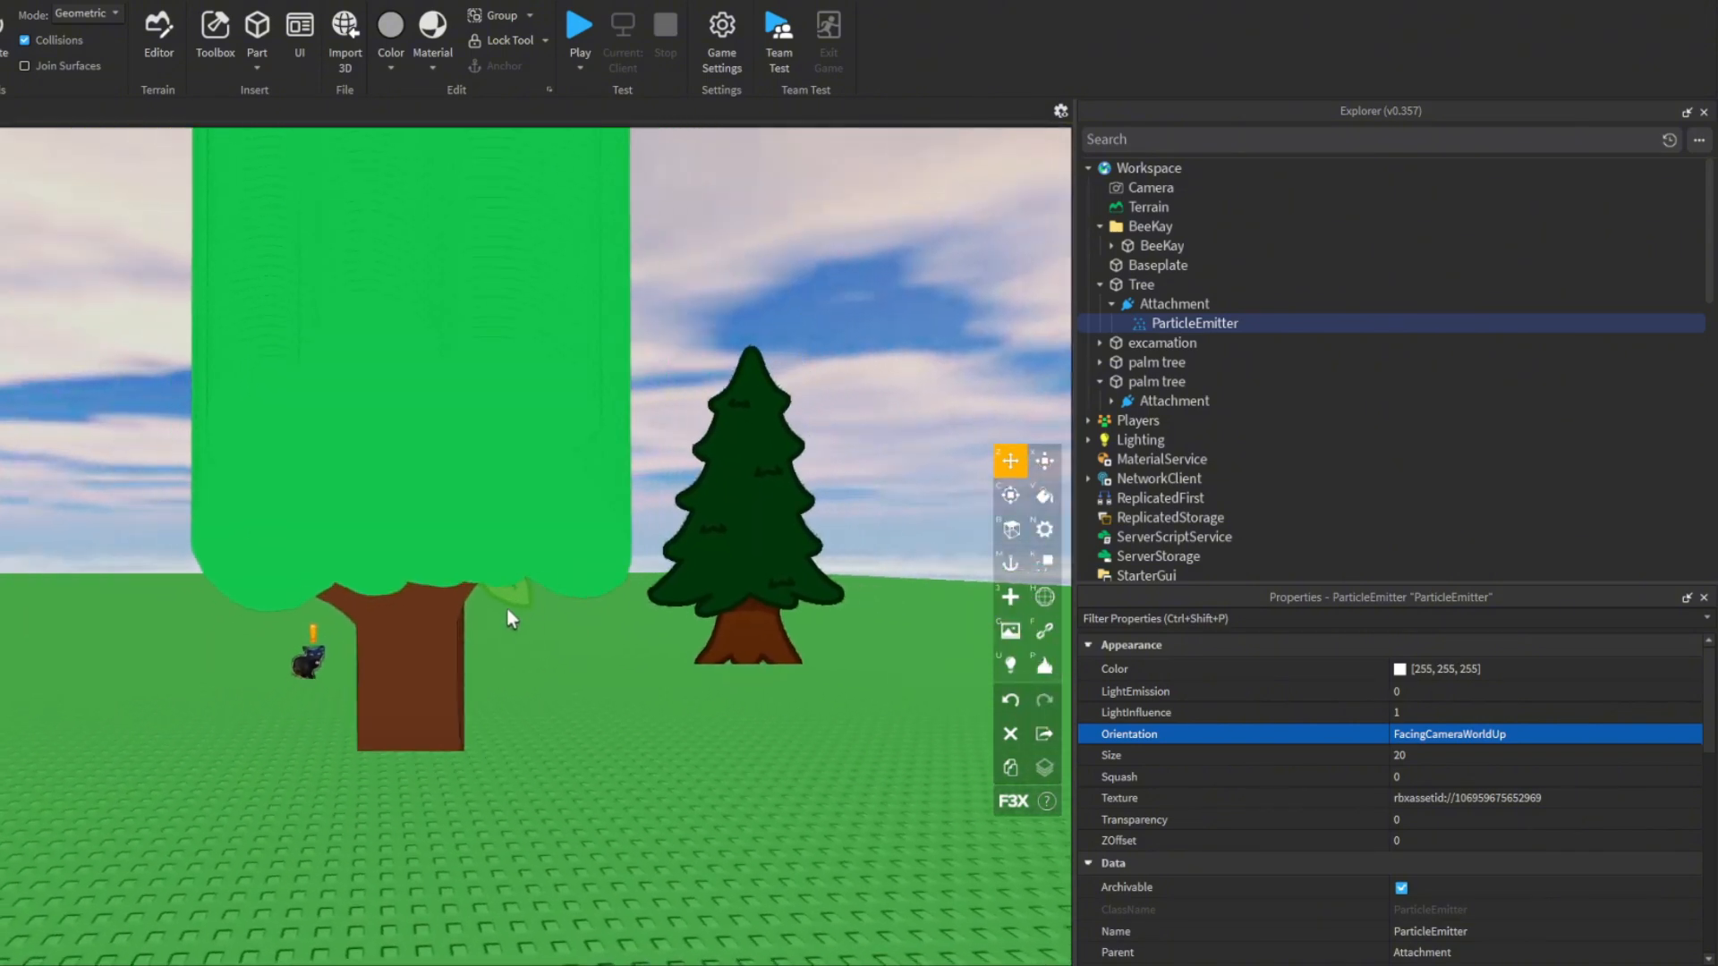
key("a")
- Set the Tree ParticleEmitter's Lifetime to 1, Rate to 100 and Speed to 0
left_click(1432, 865)
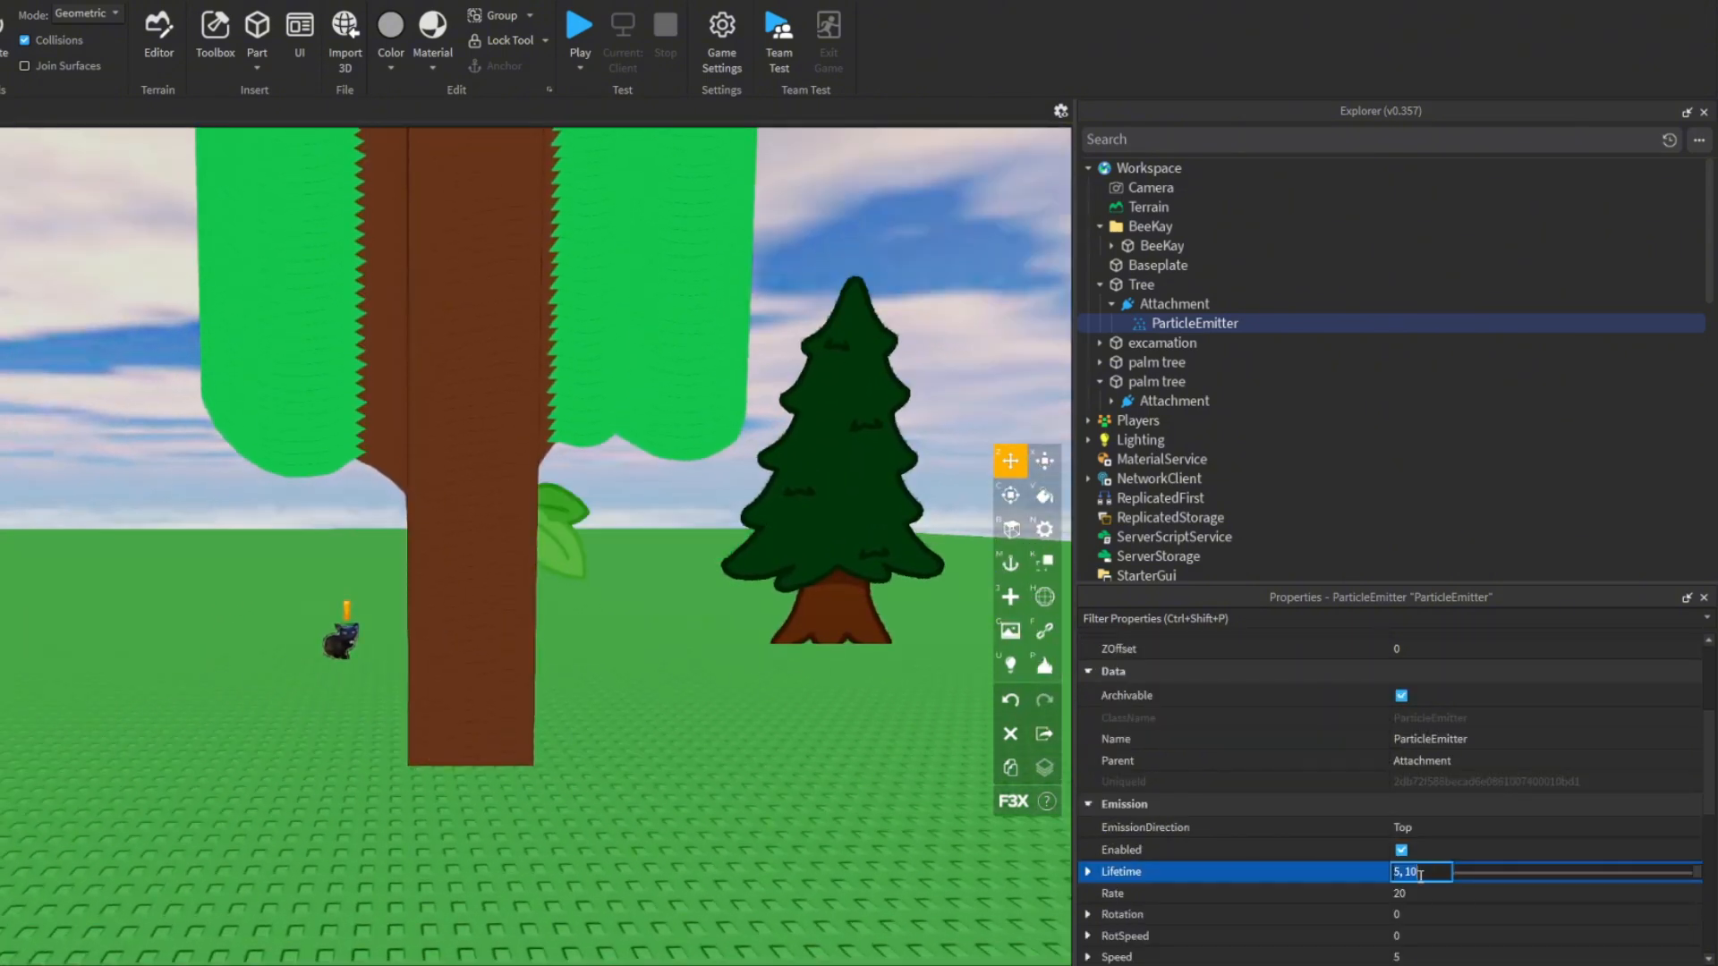
type("1")
key("Return")
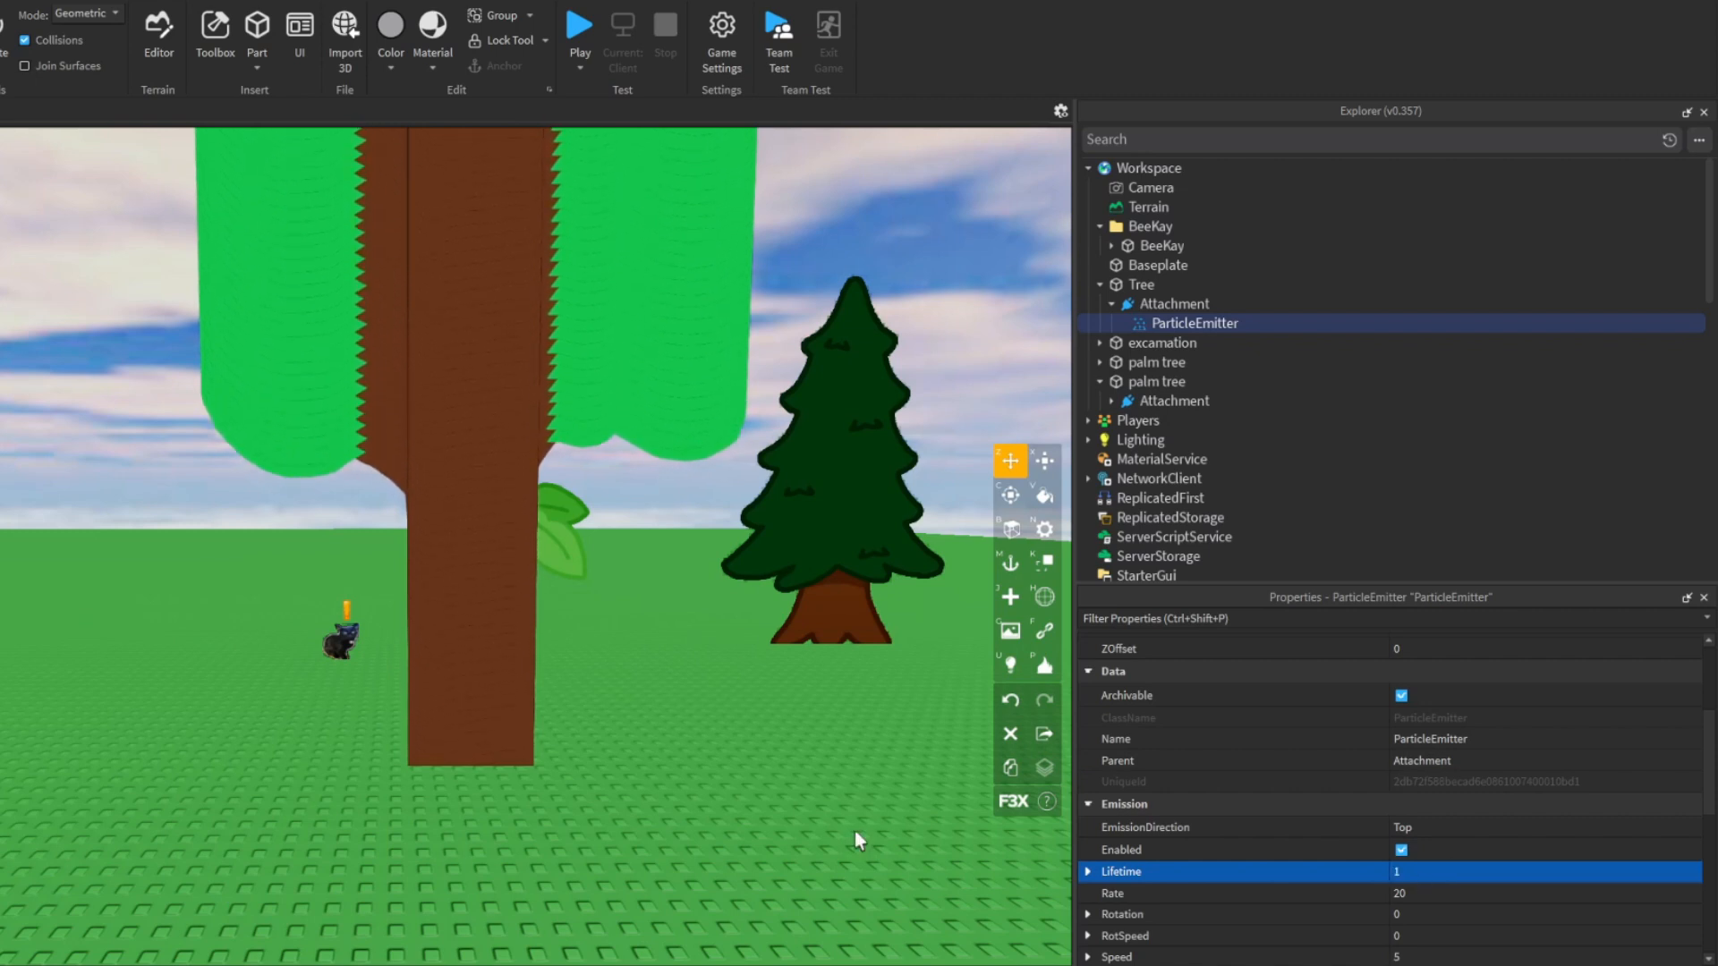
right_click_drag(774, 579, 810, 619)
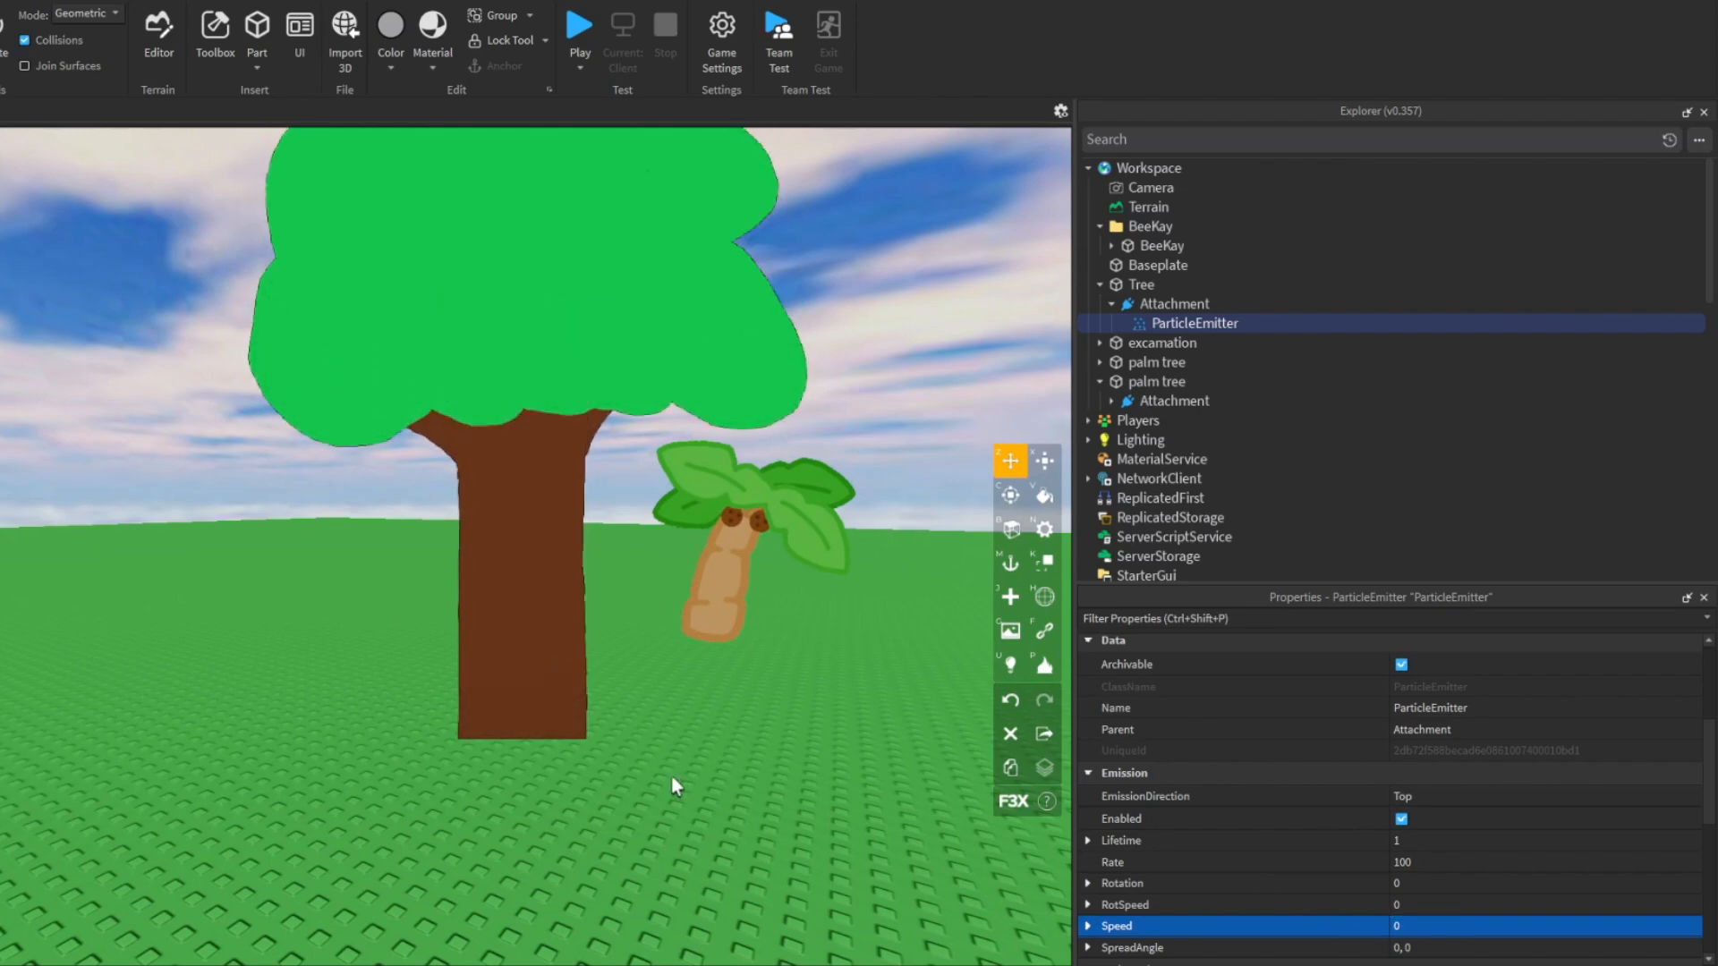
- Adjust the height of the Tree part with the Move tool so the trunk's base meets the baseplate
key("a")
right_click_drag(633, 778, 633, 778)
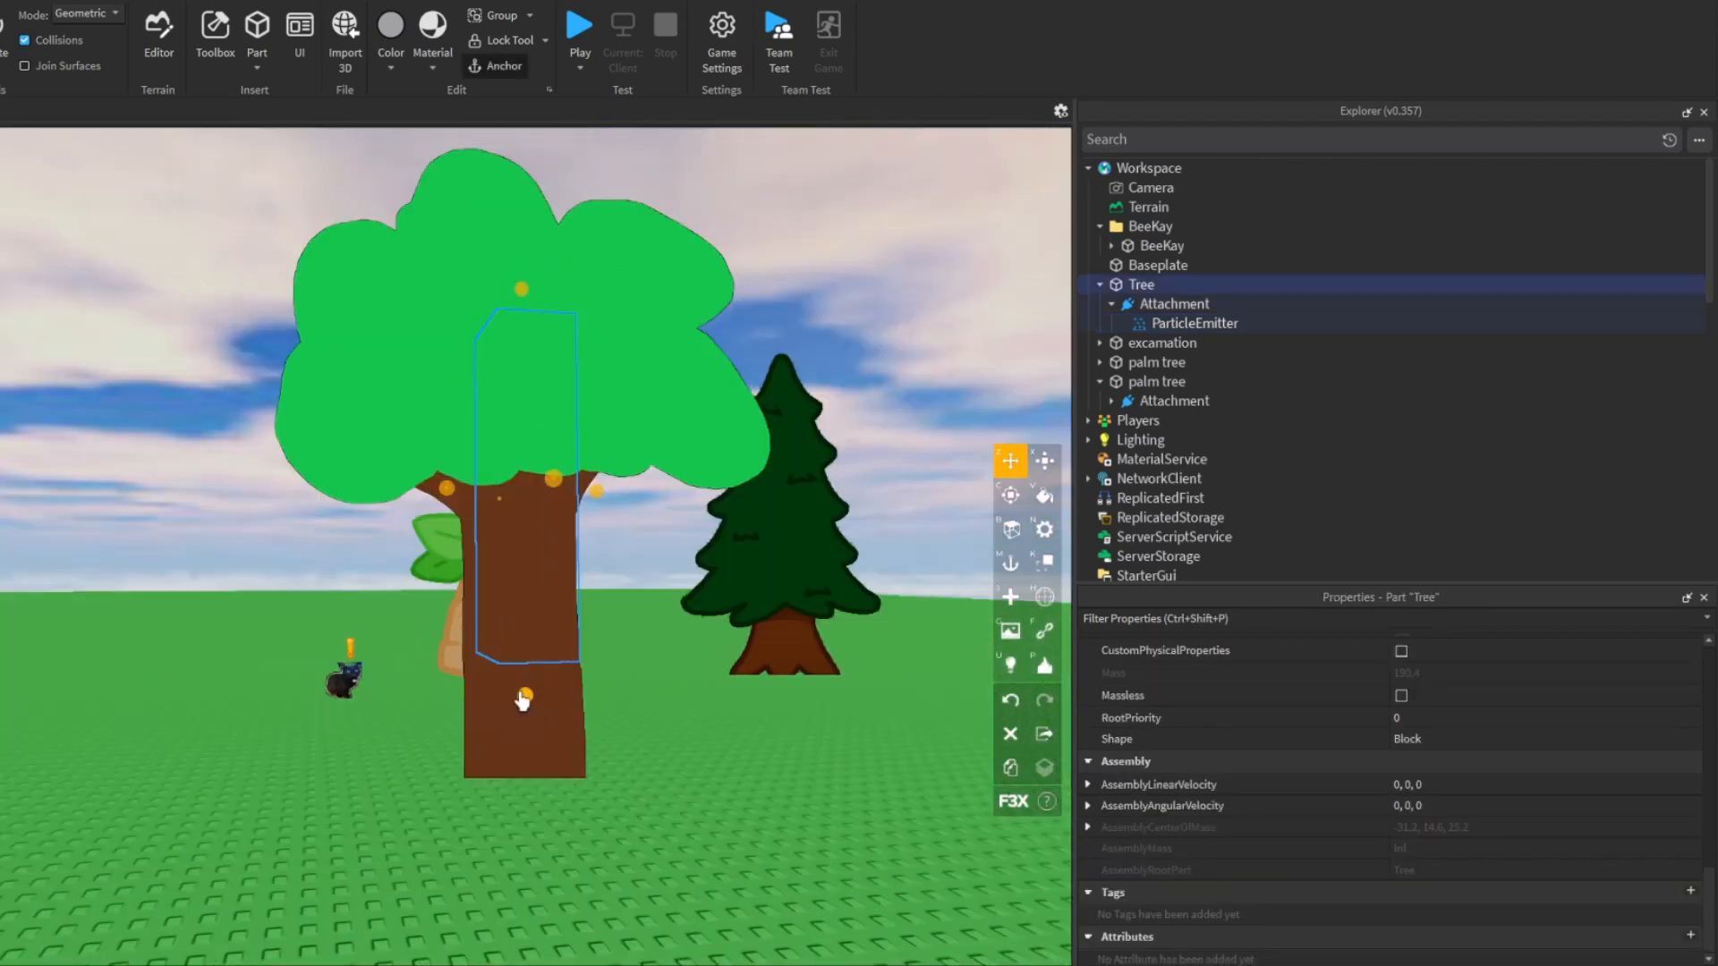
left_click_drag(514, 729, 560, 572)
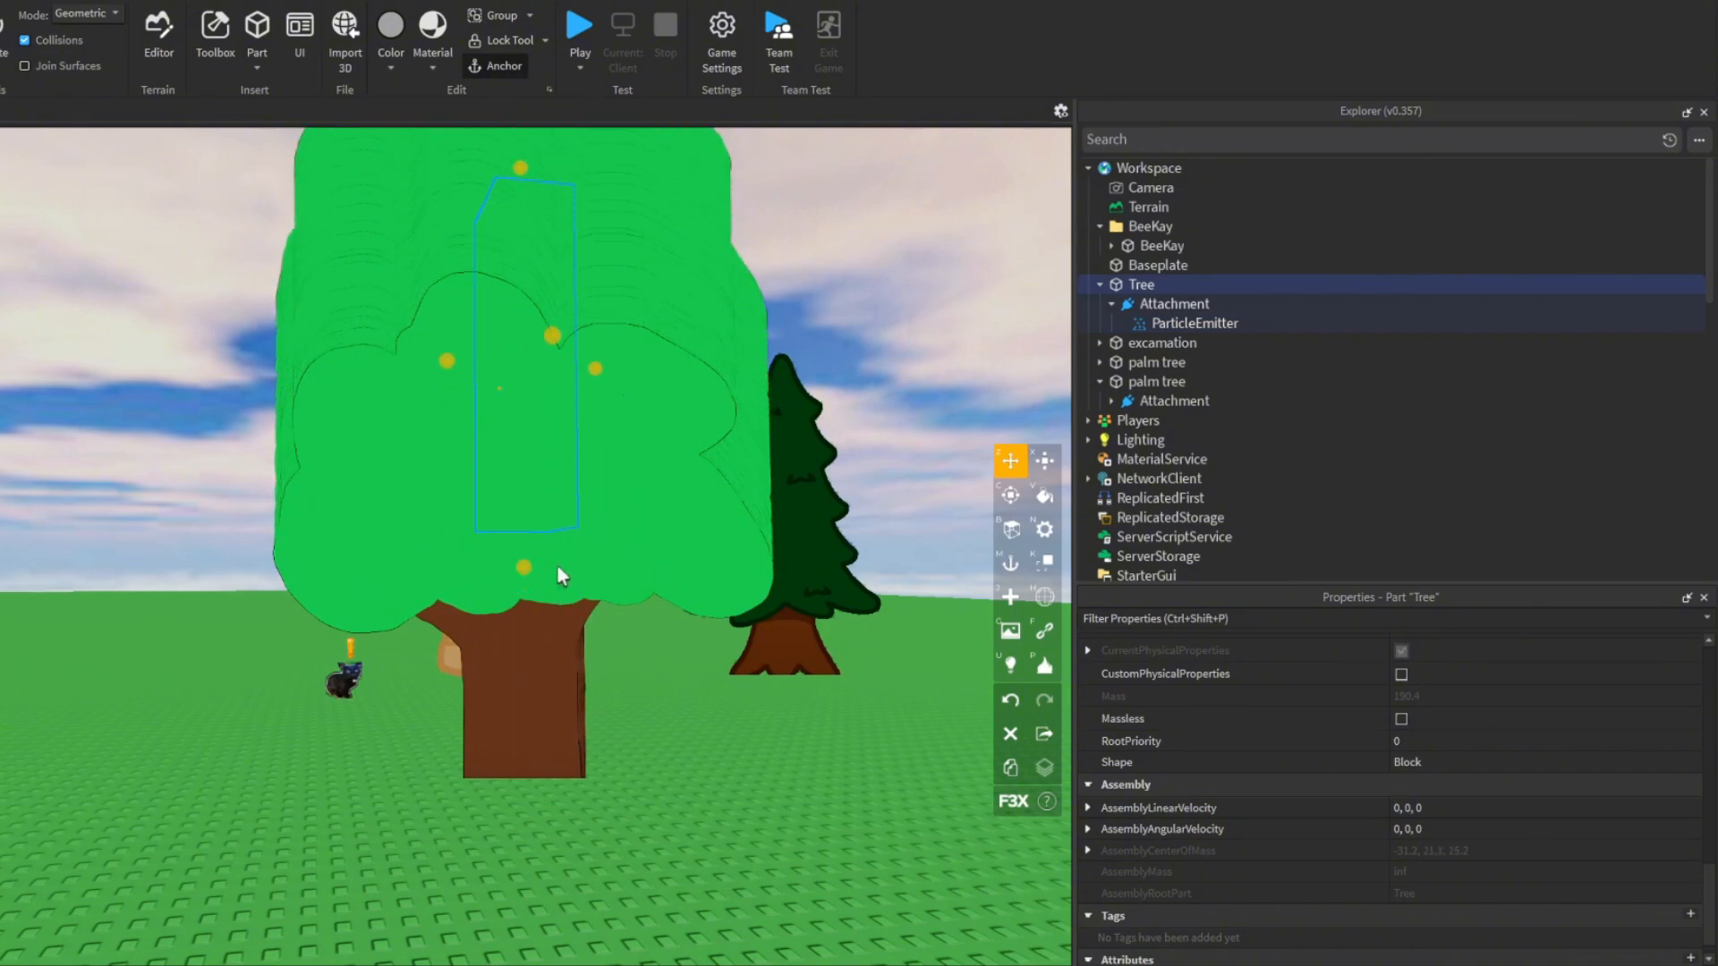
key("s")
right_click_drag(540, 472, 541, 473)
left_click_drag(516, 548, 517, 604)
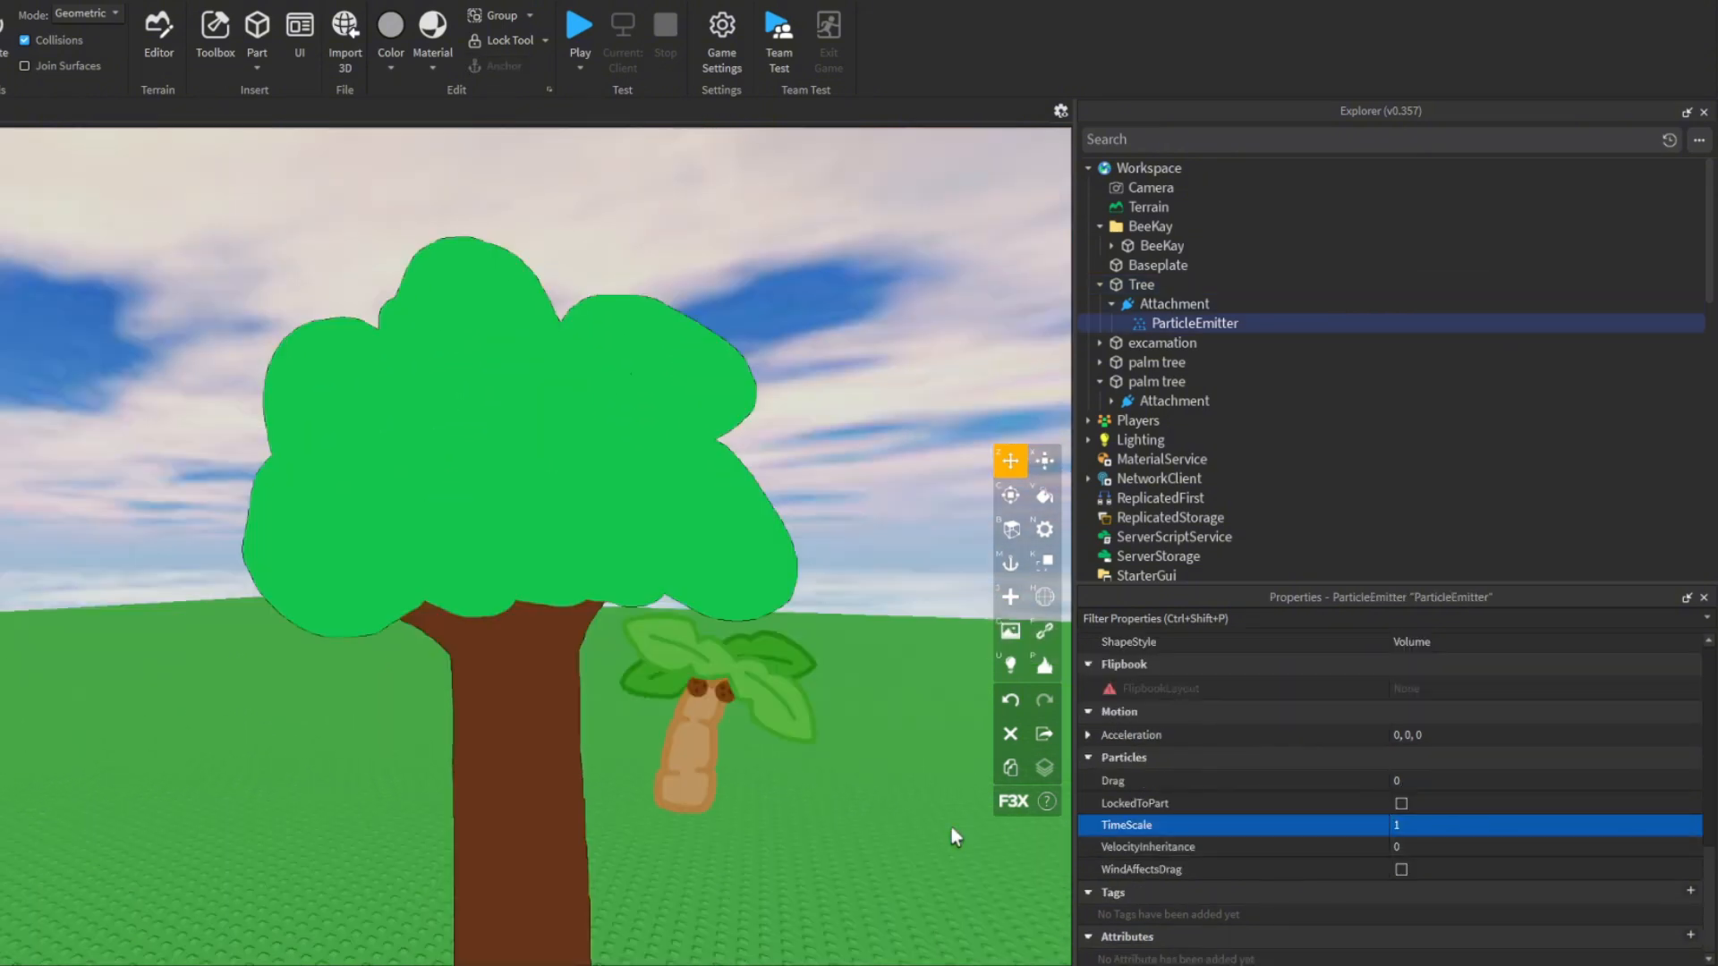
- Enable LockedToPart on the Tree's ParticleEmitter and move the Tree part around the baseplate to test it
scroll(1217, 878, "up", 2)
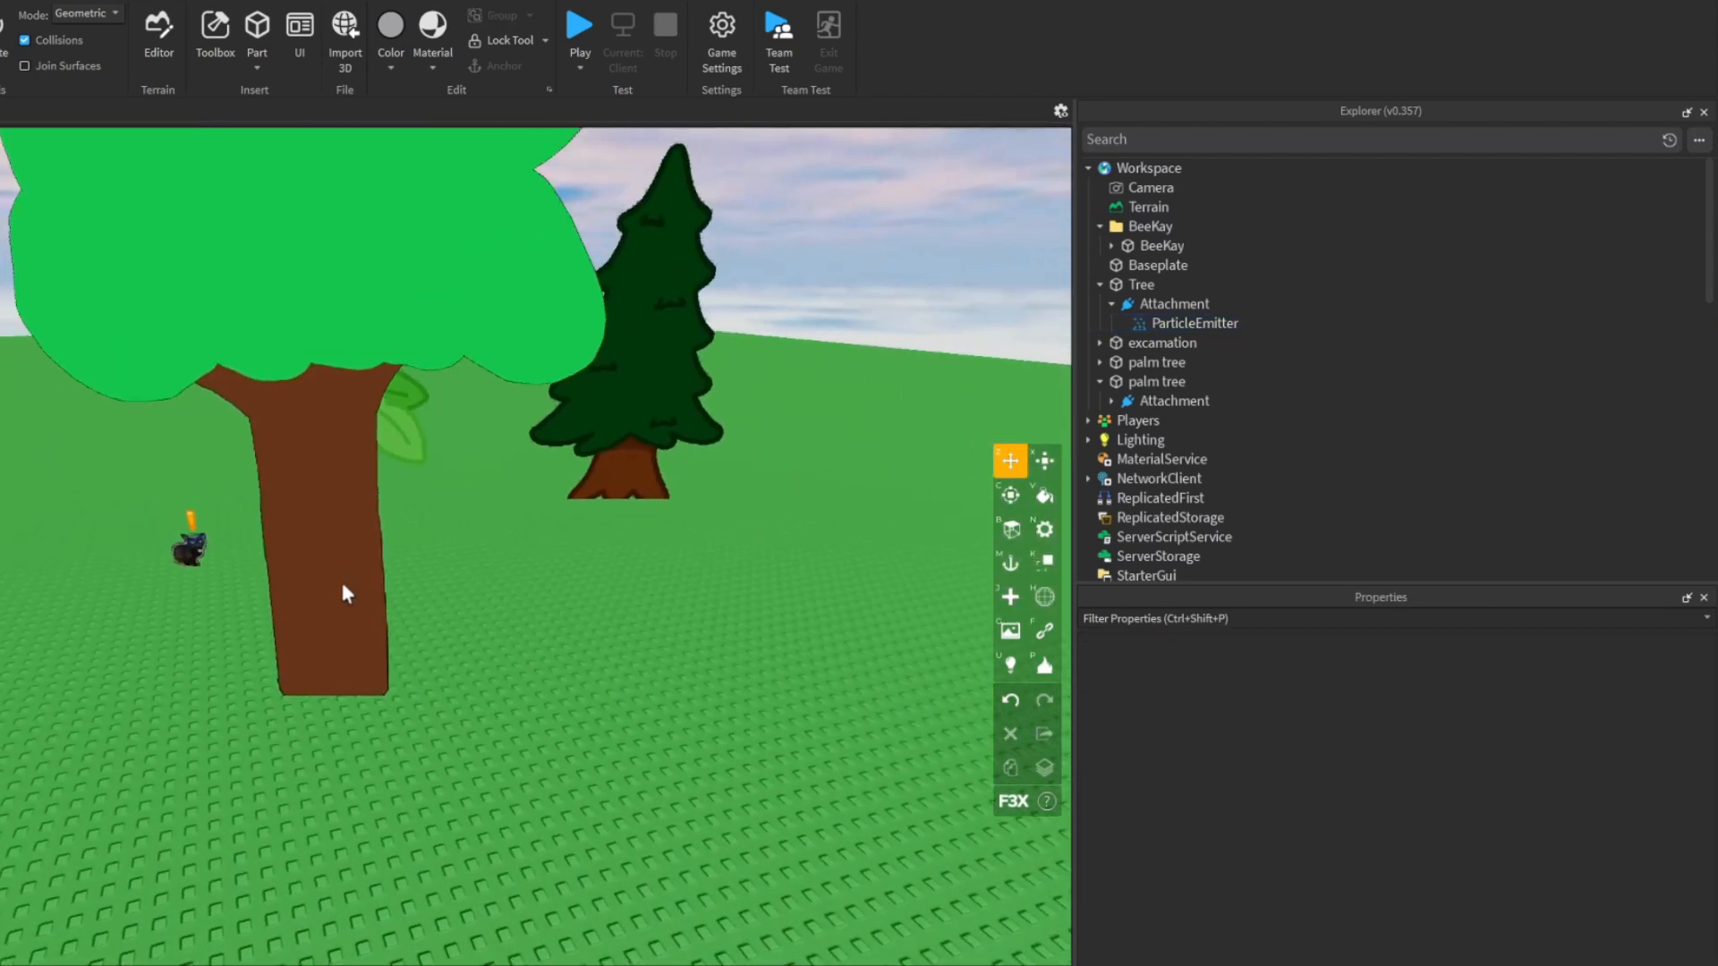
left_click(454, 488)
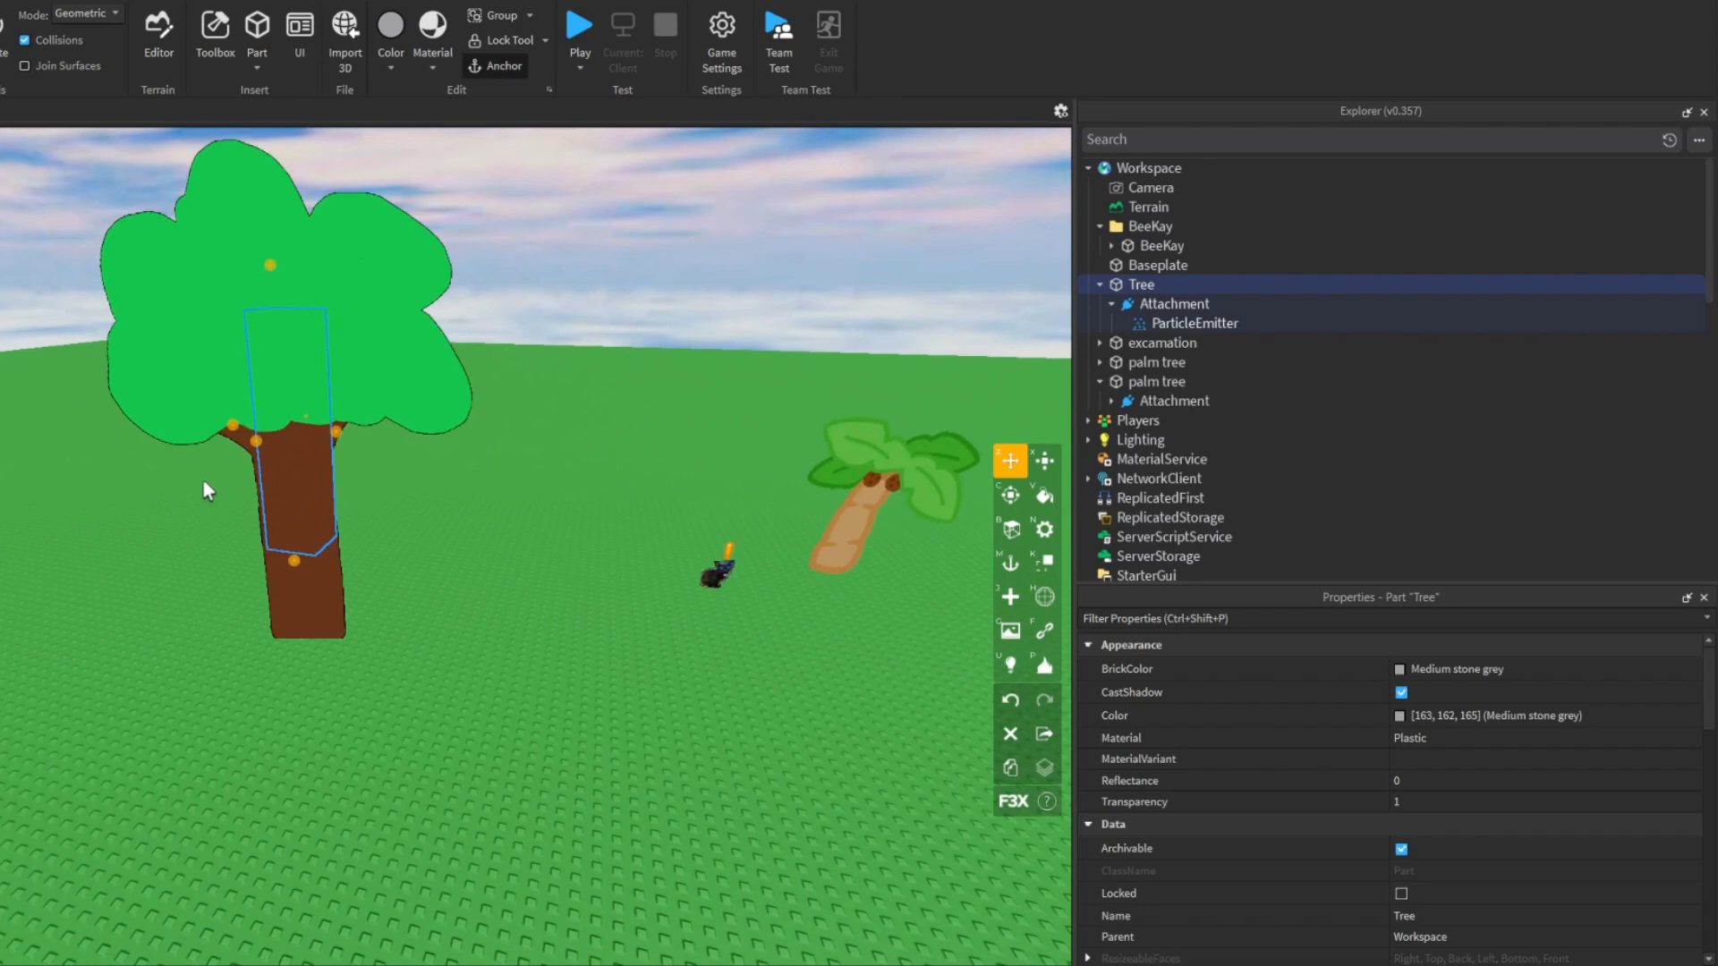
middle_click_drag(203, 480, 319, 574)
left_click_drag(318, 575, 533, 601)
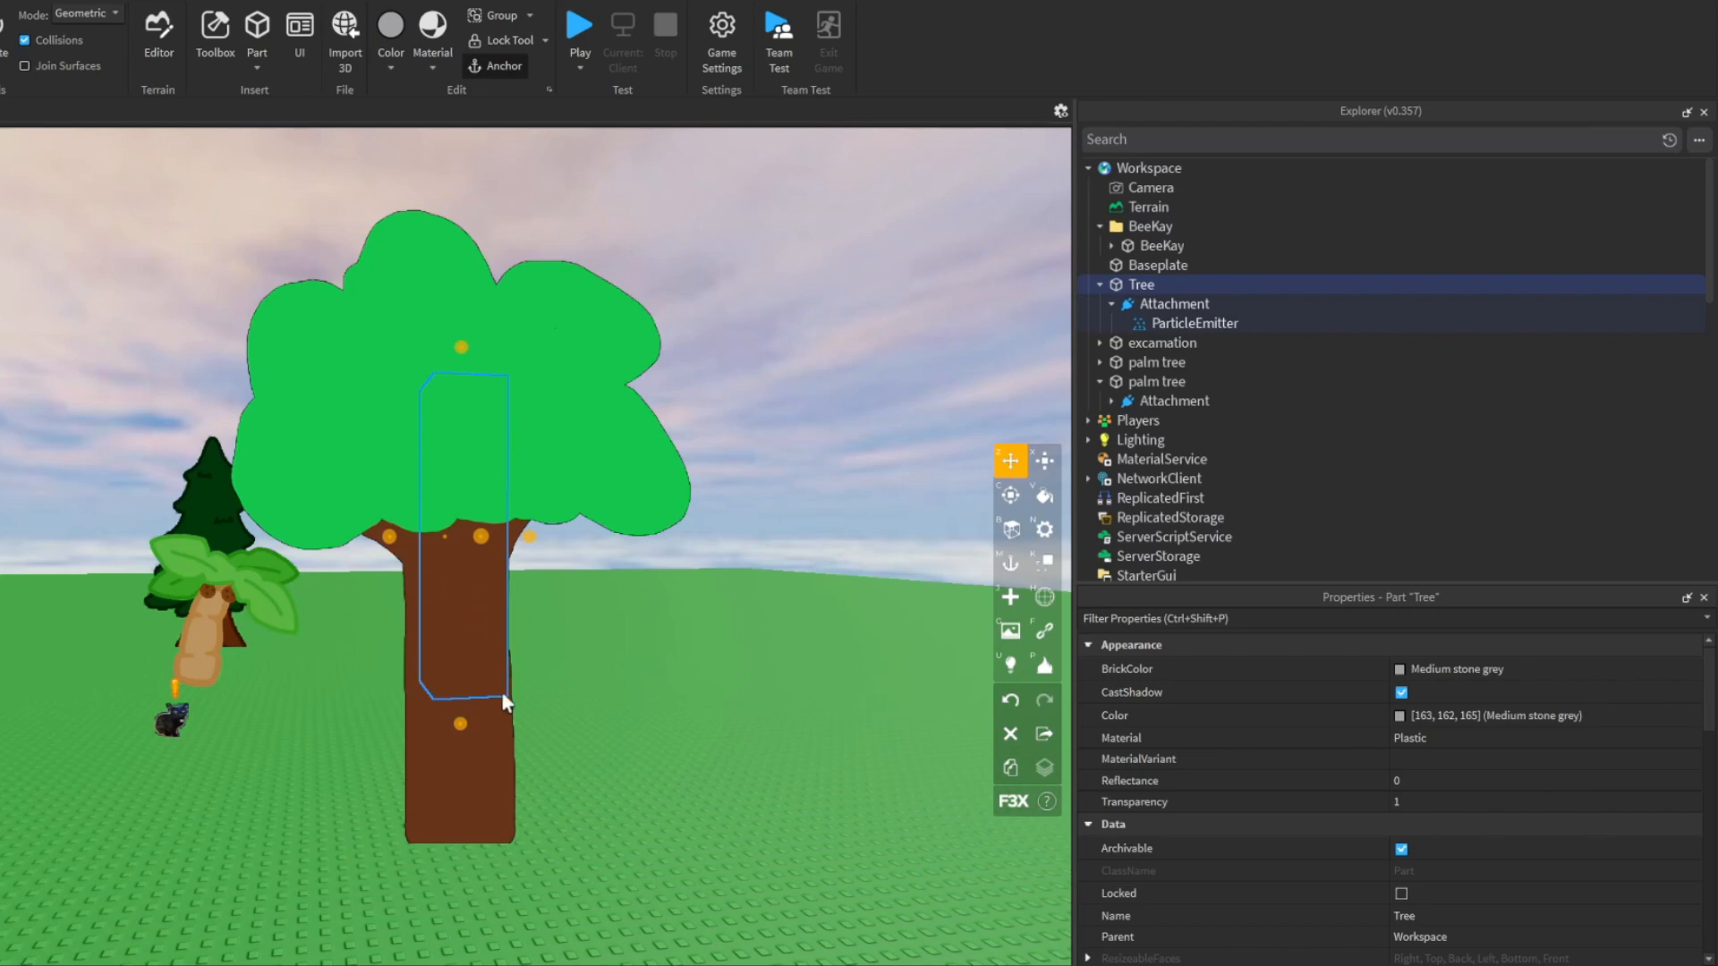
- Examine the finished tree and the black cat particle from different angles and distances
key("d")
right_click_drag(619, 712, 619, 712)
key("w")
right_click_drag(533, 757, 533, 759)
key("s")
key("w")
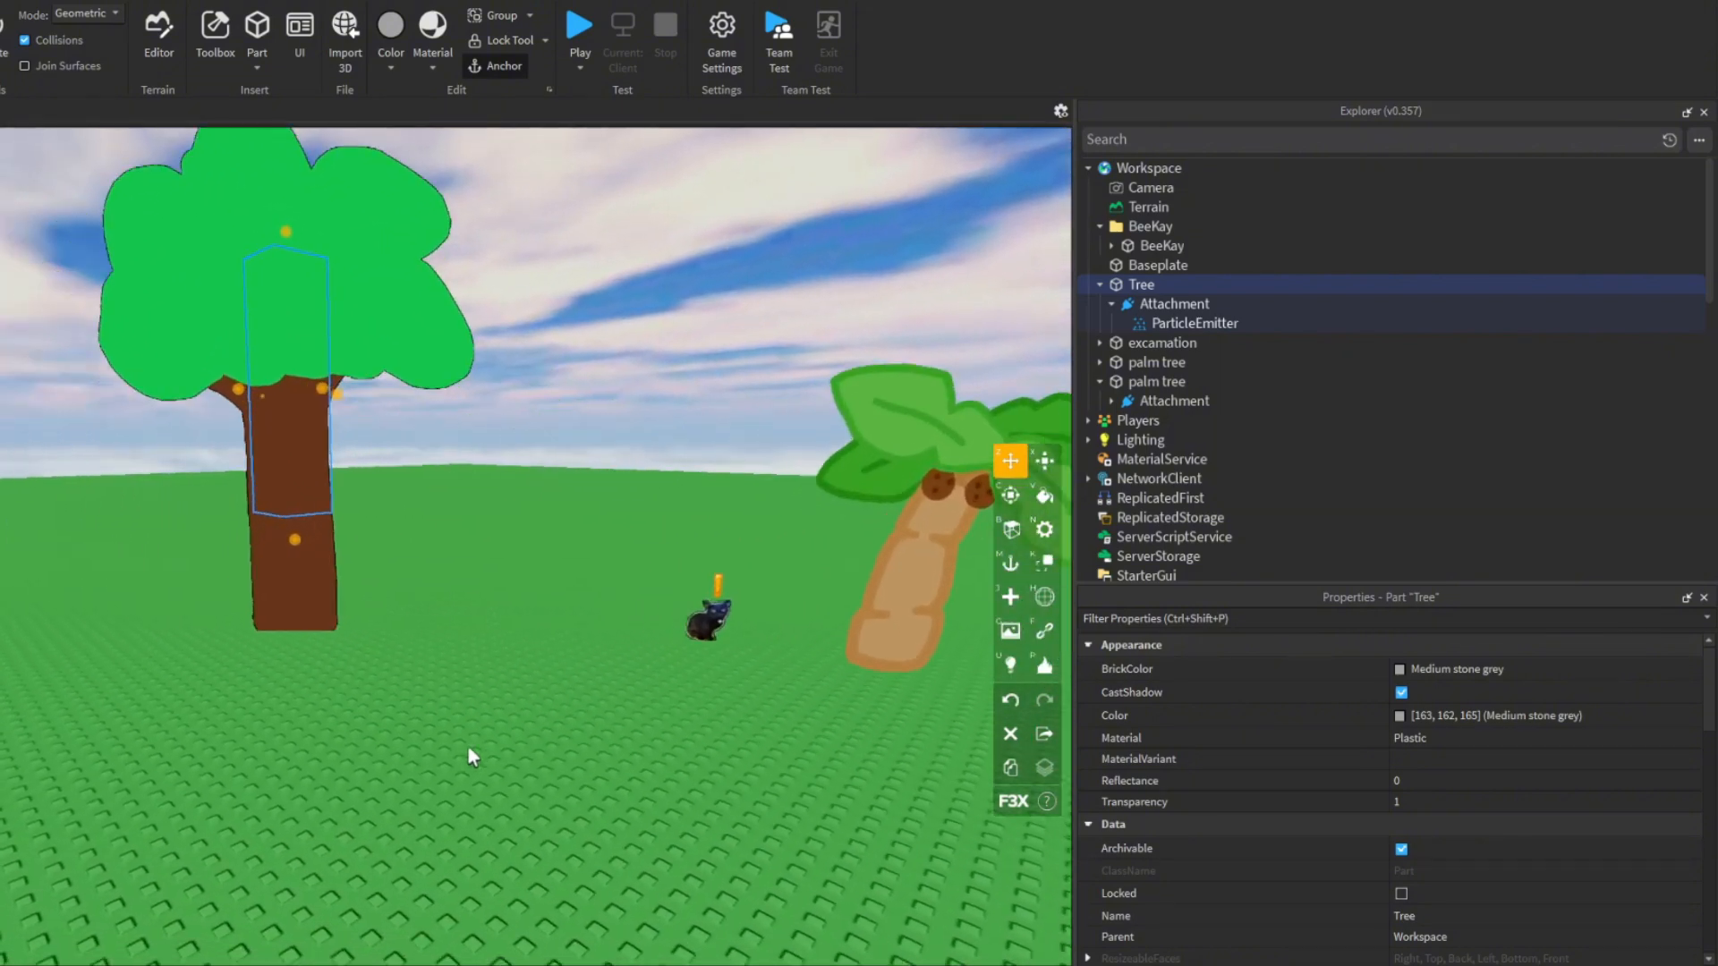
right_click_drag(453, 610, 453, 610)
left_click(452, 610)
key("w")
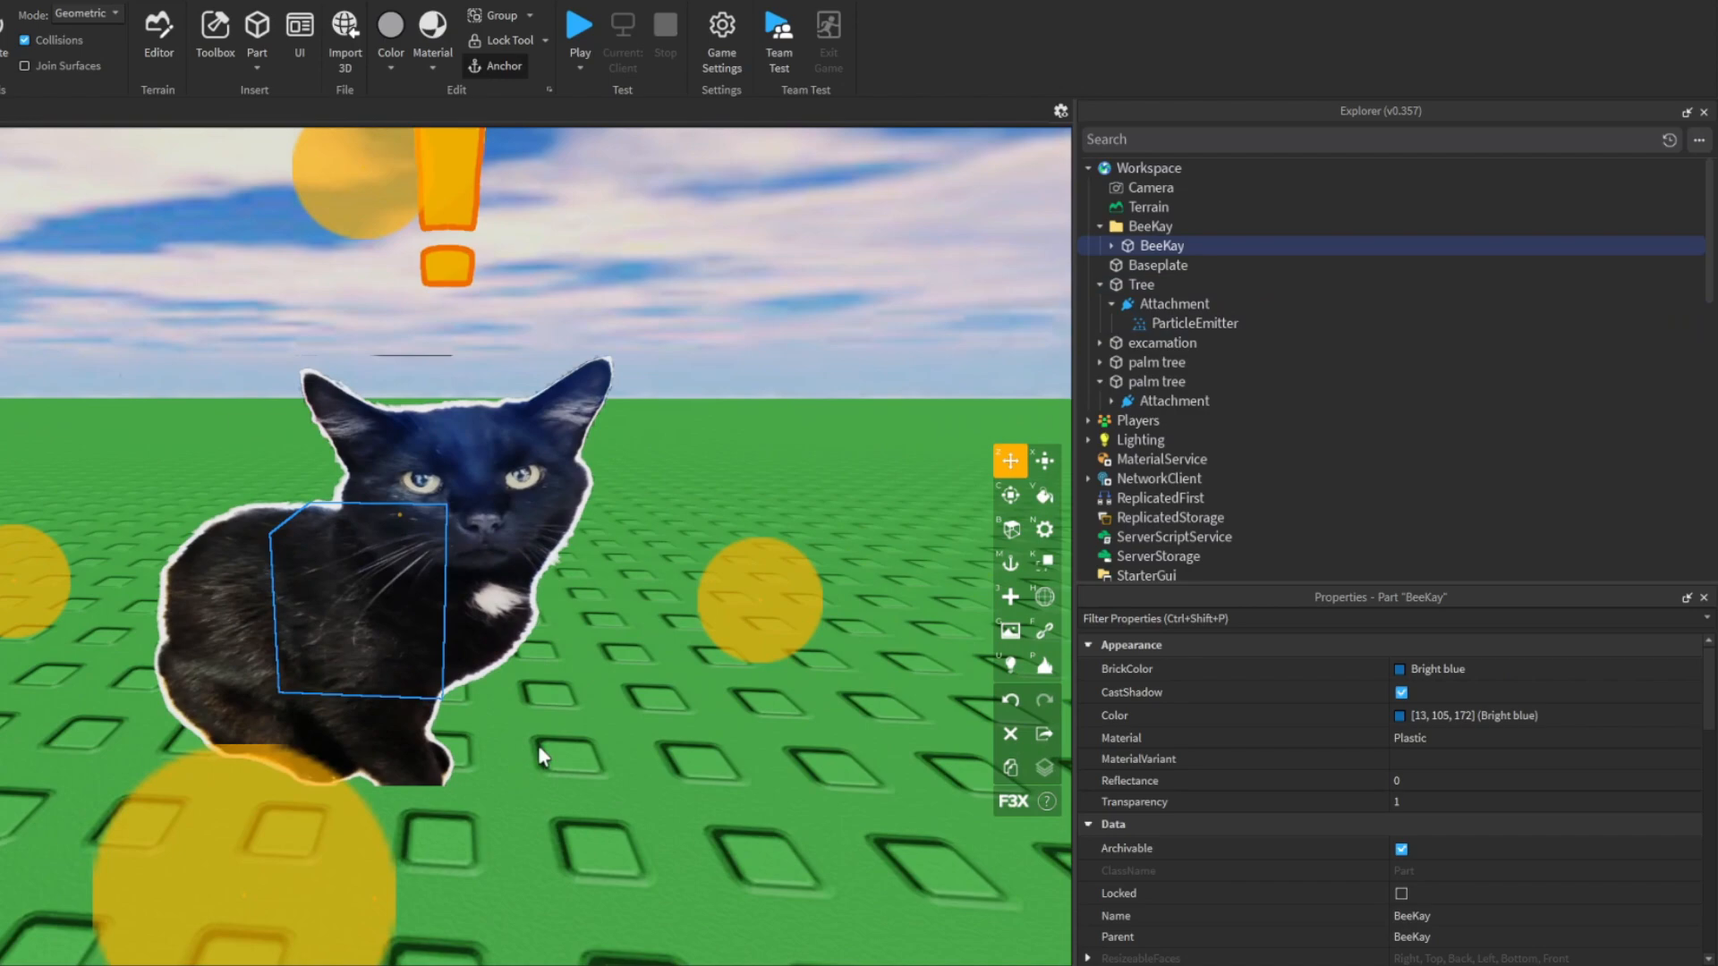
left_click(540, 748)
key("w")
right_click_drag(540, 748, 540, 748)
right_click_drag(751, 785, 749, 781)
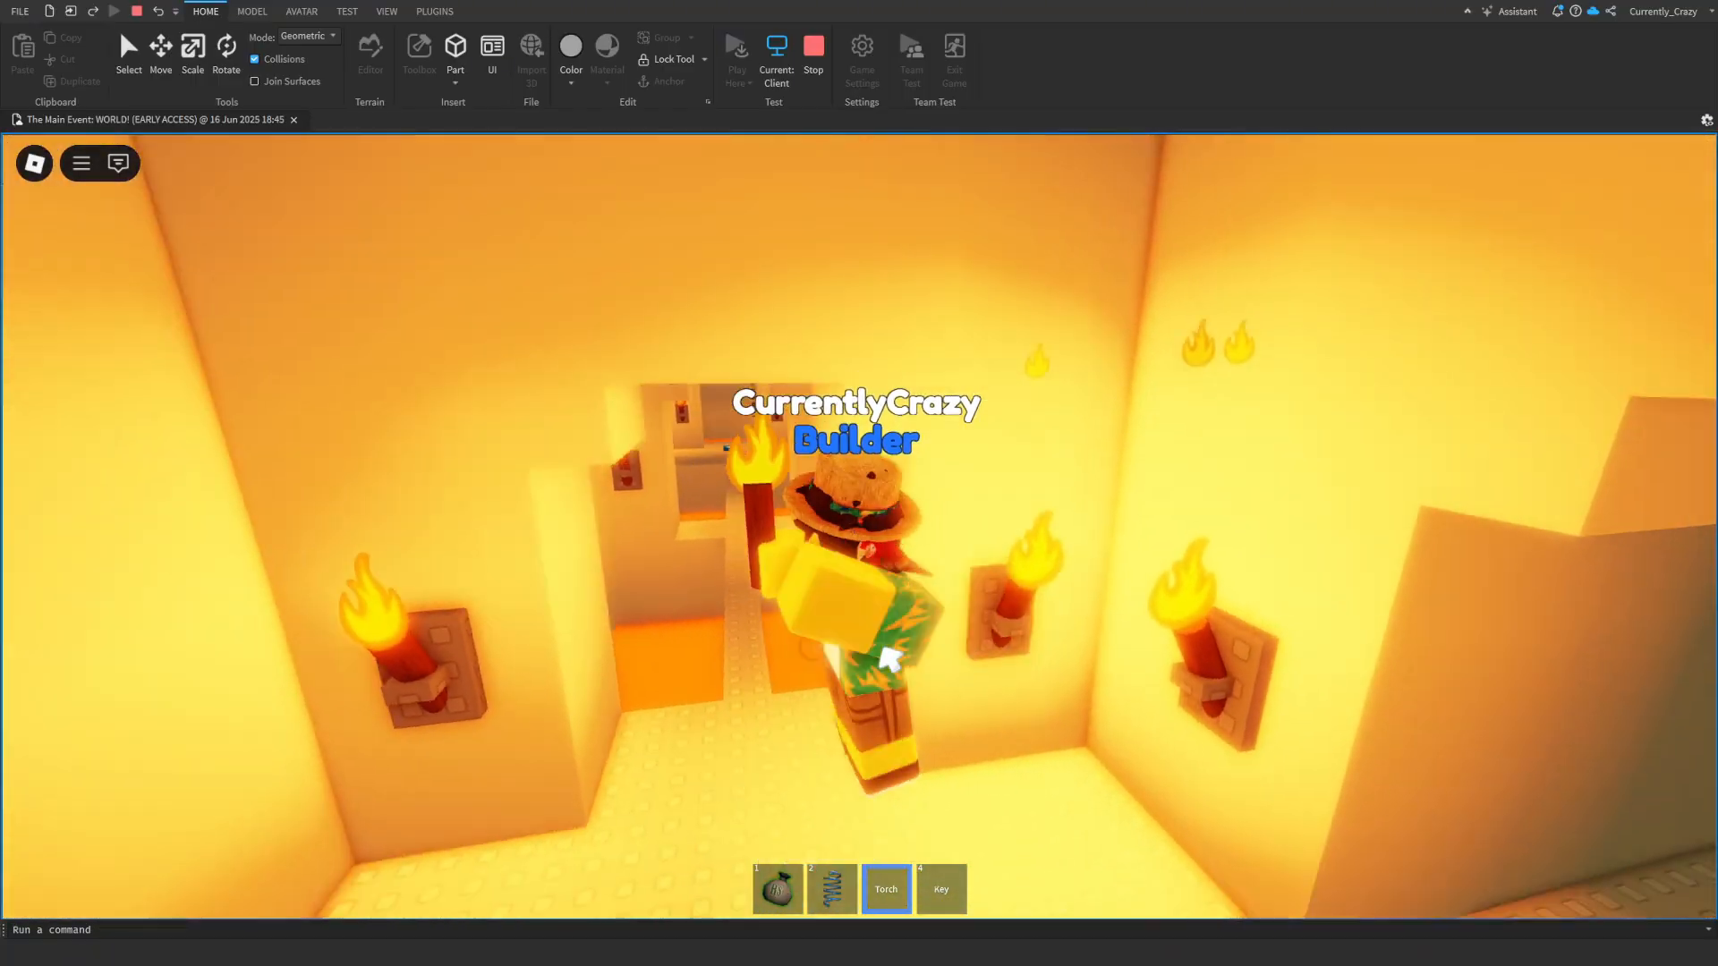
- In the torch-lit place's play test, equip the Key, switch back to the Torch, and look around the character
key("s")
right_click_drag(888, 661, 916, 610)
key("4")
key("3")
key("w")
scroll(916, 609, "down", 2)
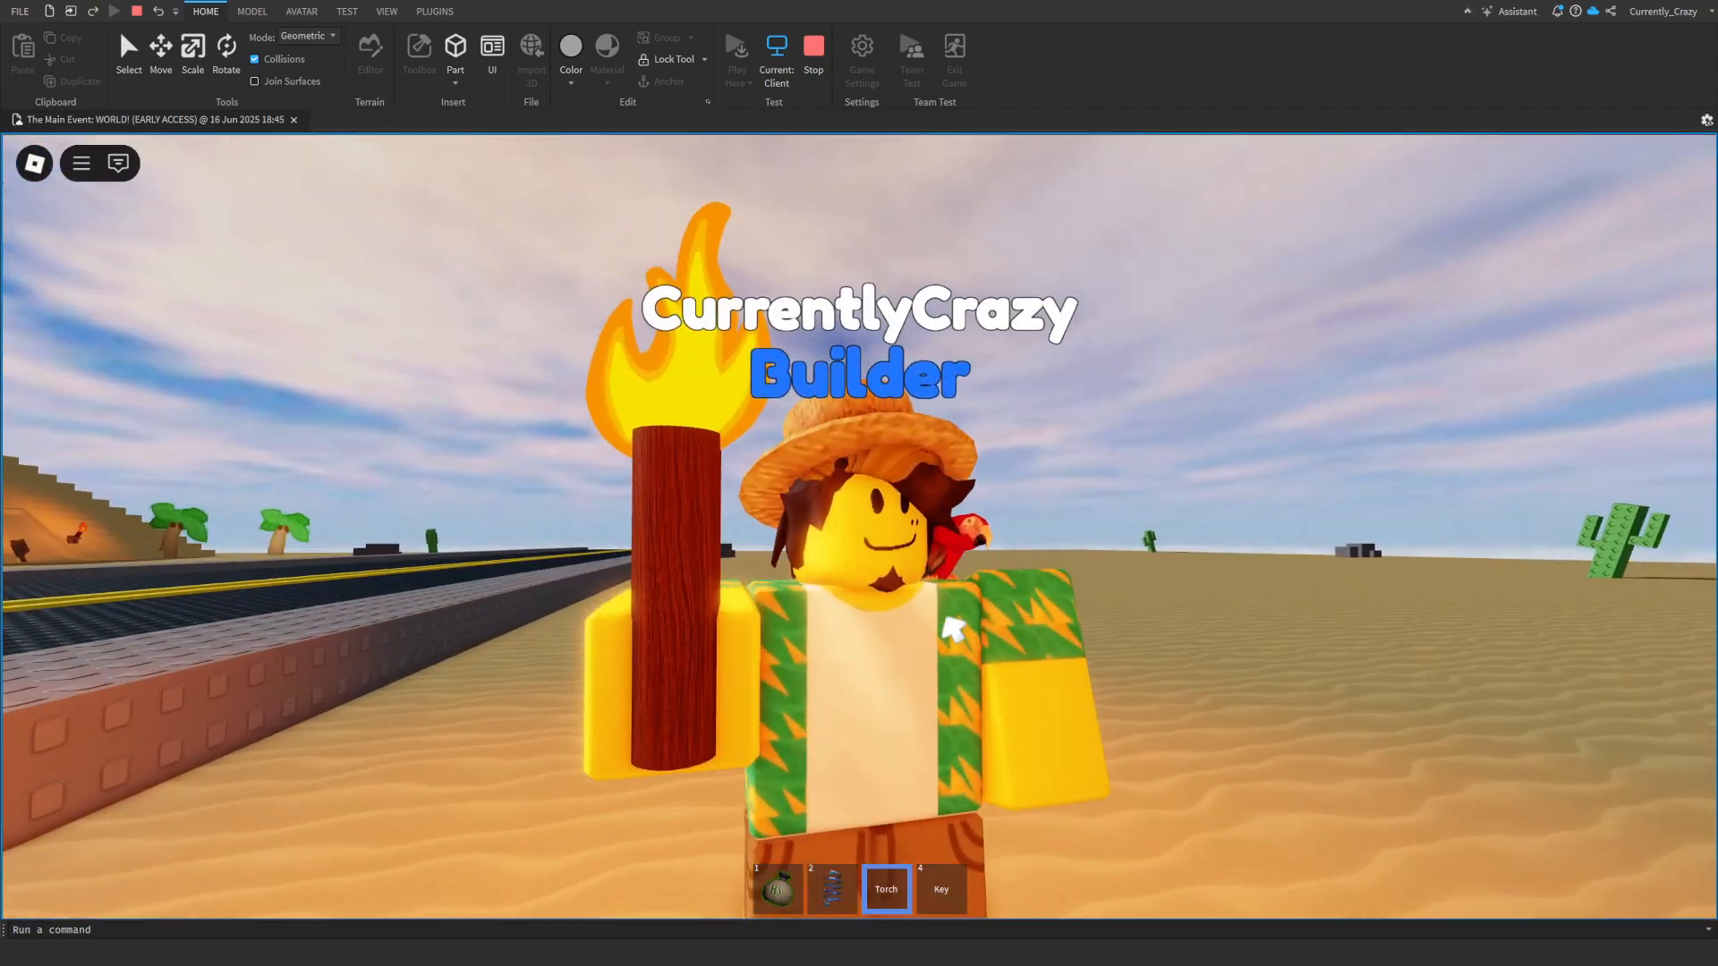
scroll(953, 629, "down", 3)
right_click_drag(954, 629, 954, 629)
key("s")
key("w")
scroll(954, 629, "up", 1)
key("w")
key("s")
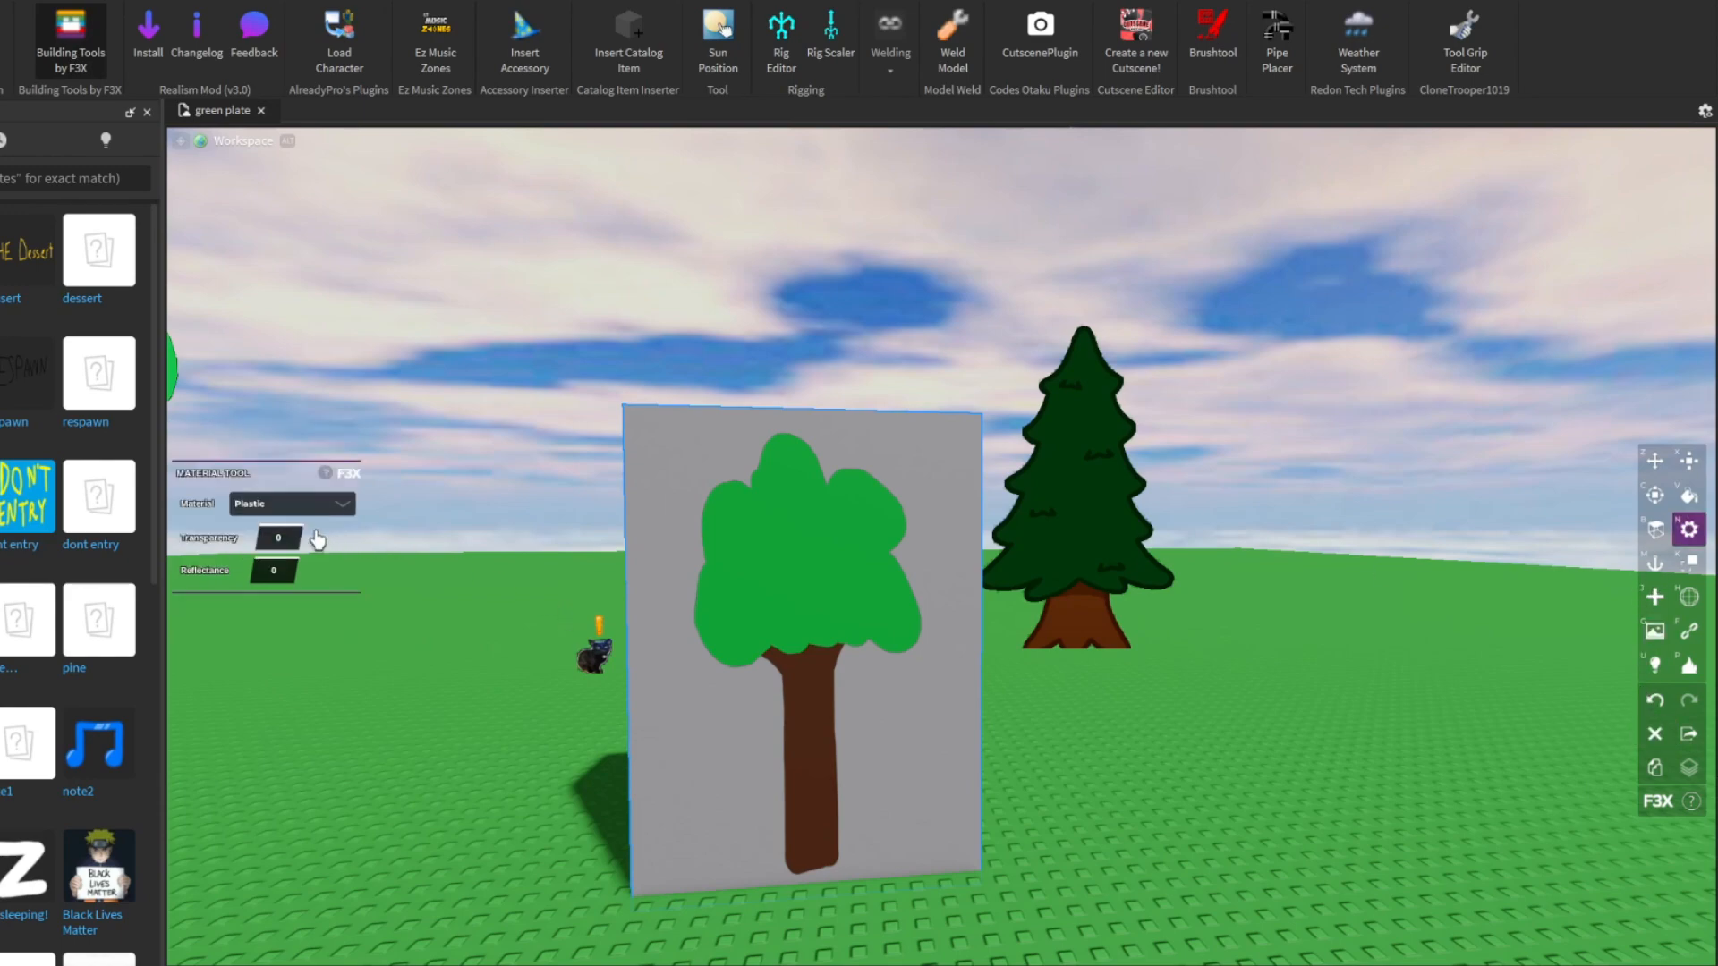
- Make the block carrying the flat tree decal transparent and compare it with the particle tree from several angles
key("w")
right_click_drag(614, 344, 614, 344)
key("s")
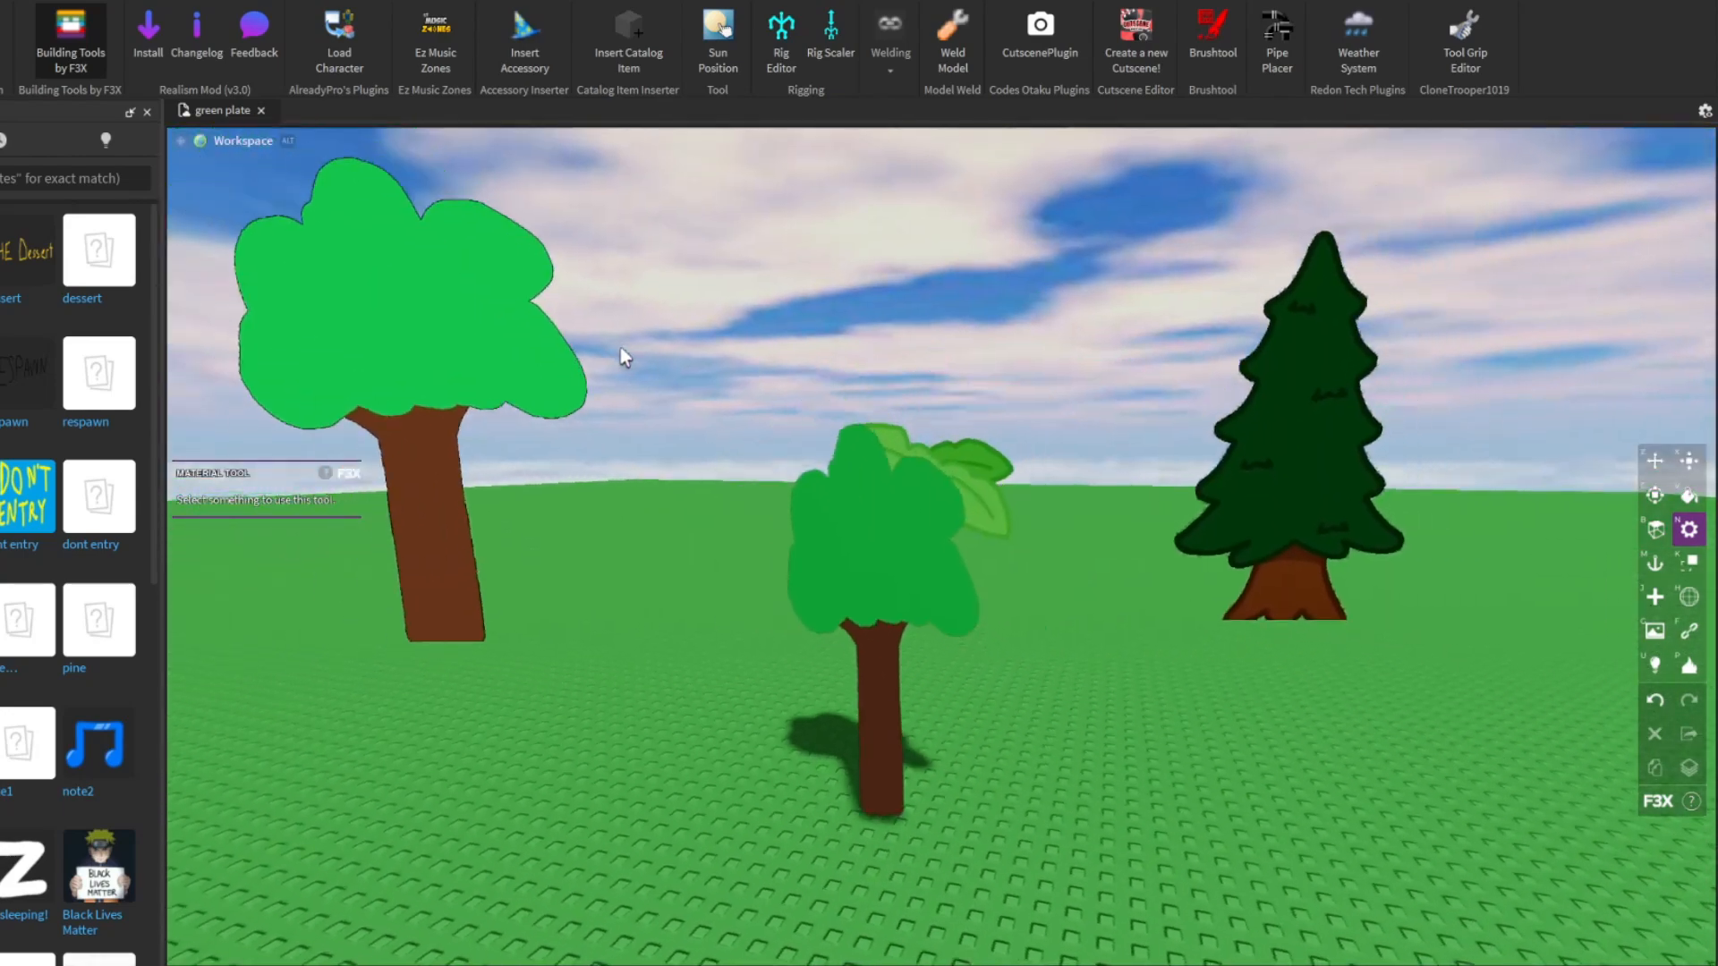
key("w")
right_click_drag(957, 852, 936, 850)
key("a")
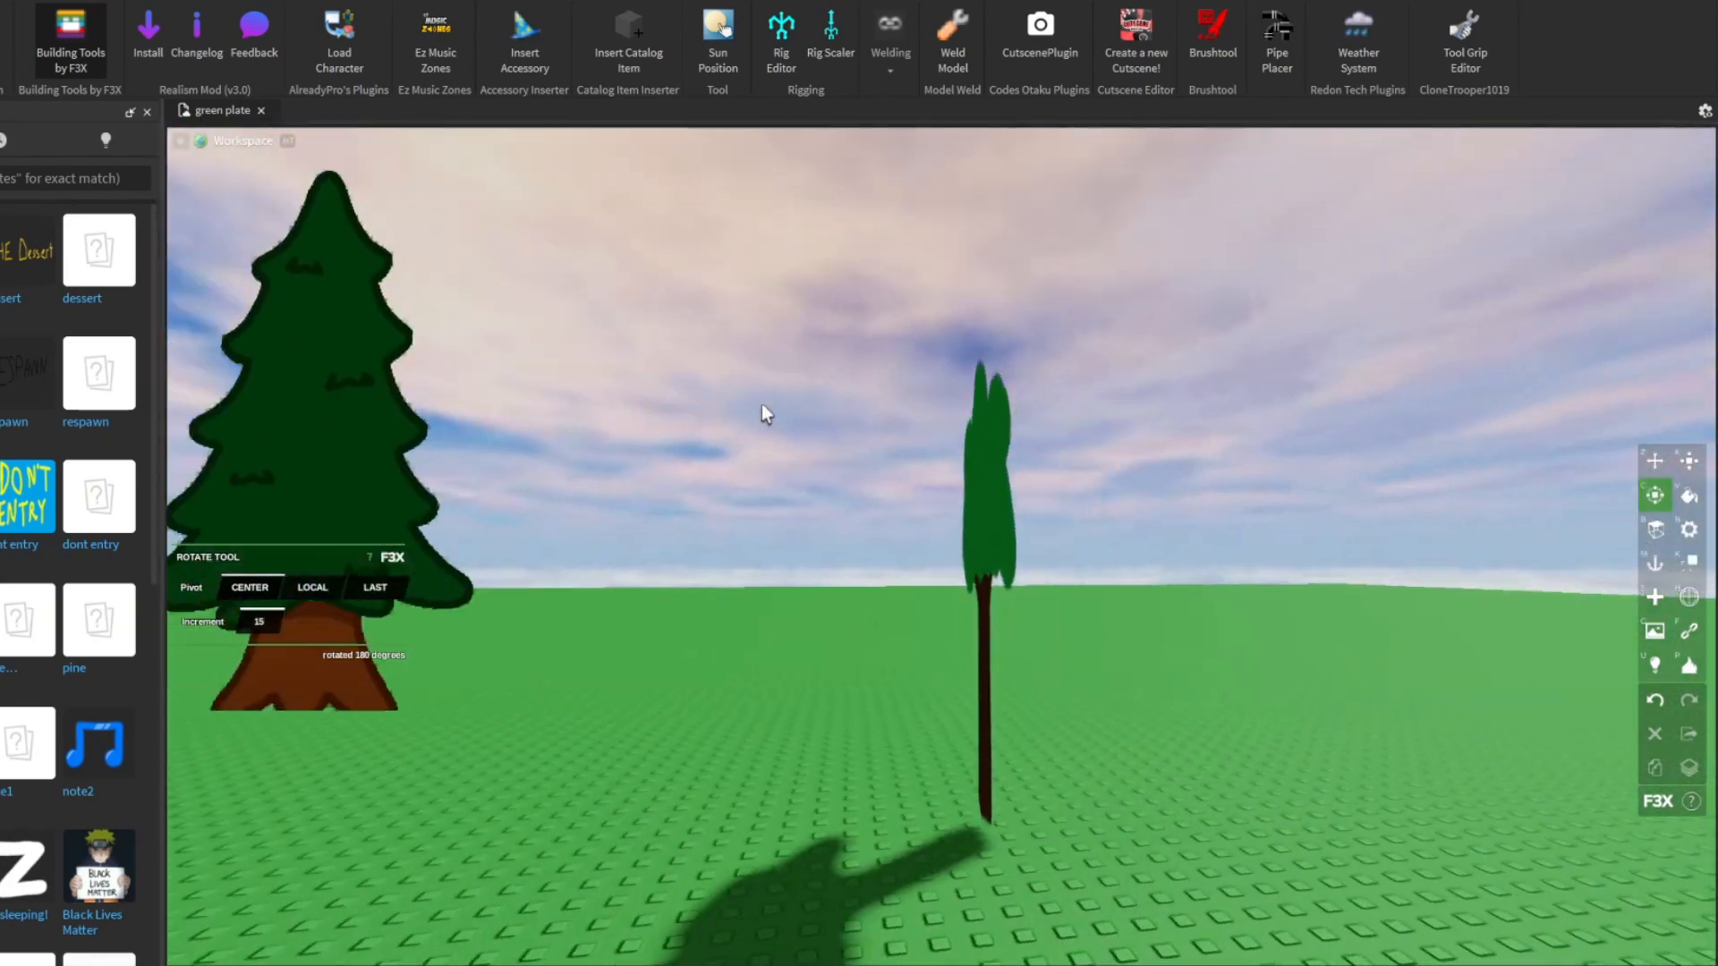
key("d")
right_click_drag(762, 405, 761, 405)
key("d")
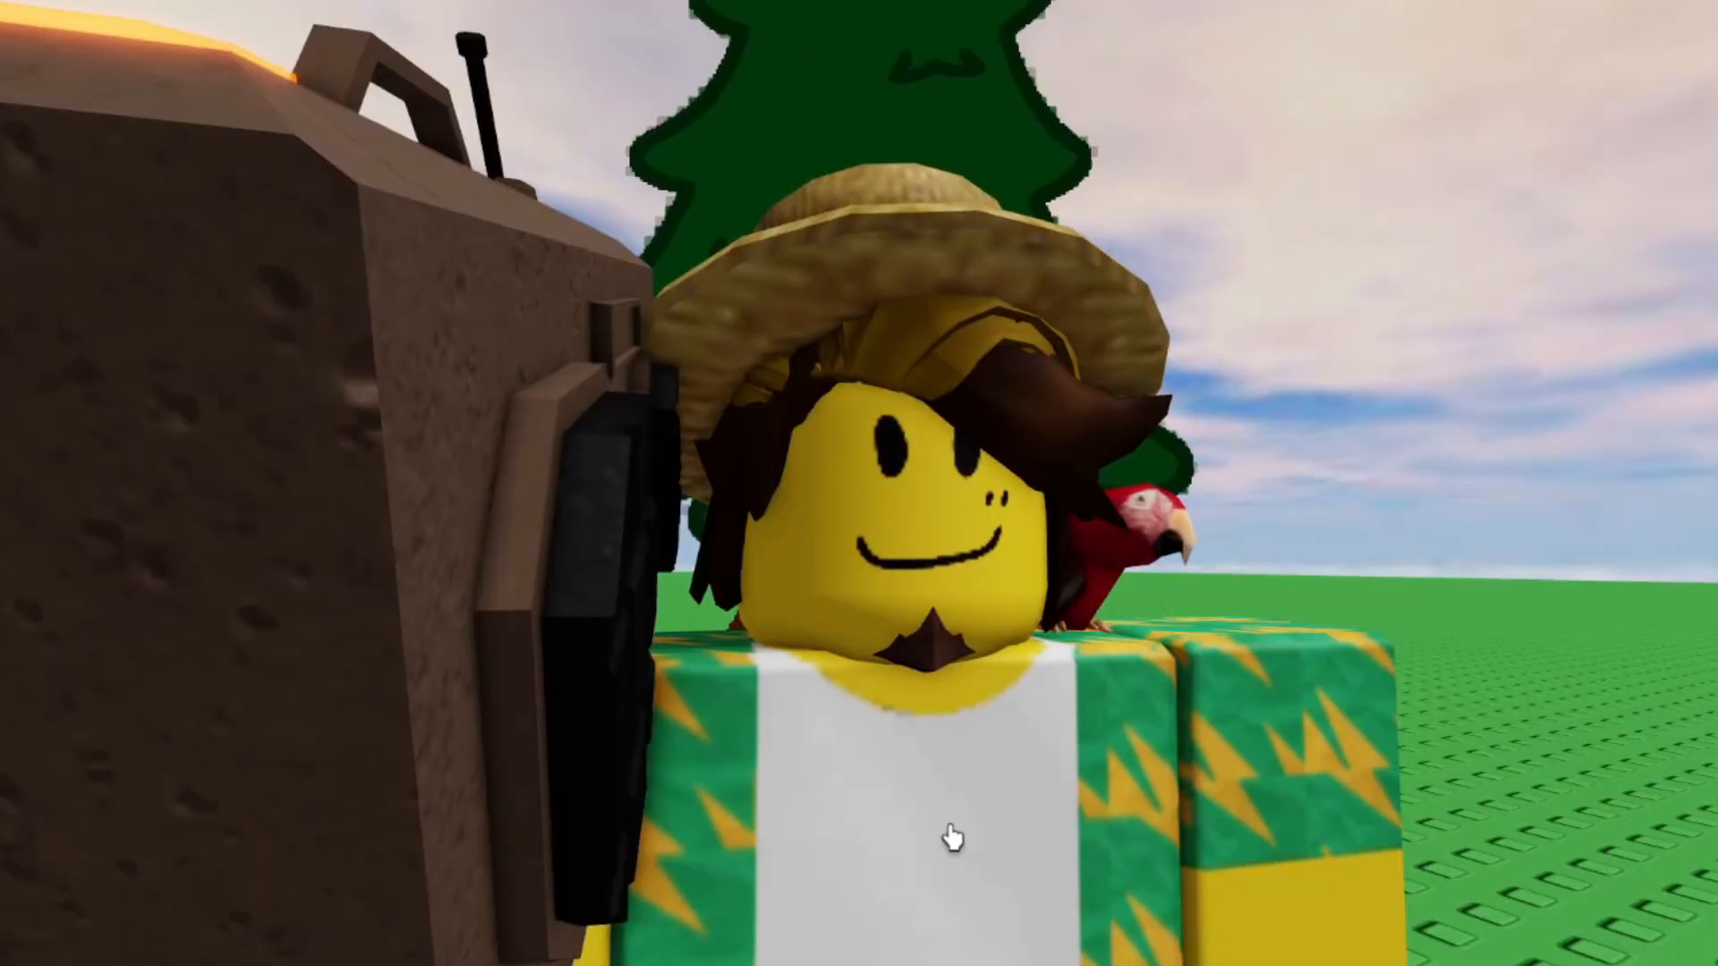